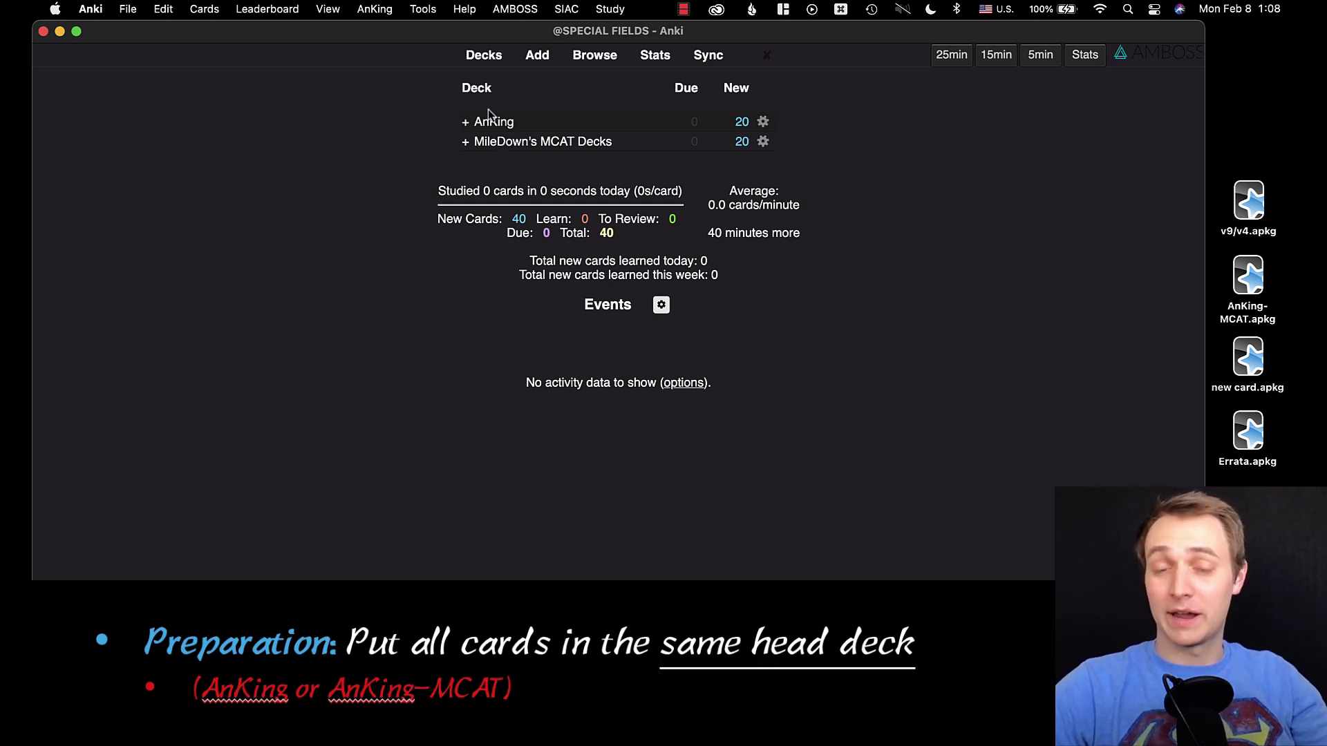
Review the AnKing deck's subdecks and its overview, including the Errors and updates notes, and return to the deck list
click(464, 121)
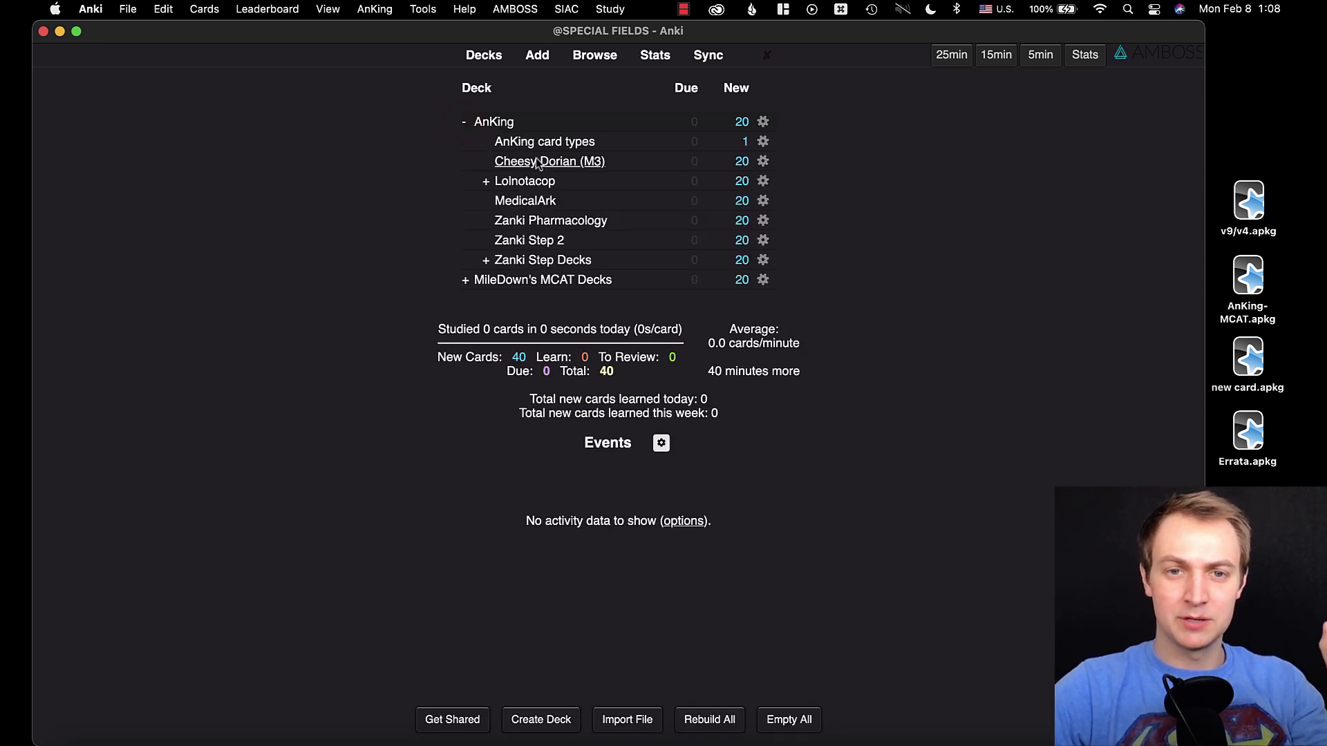
click(496, 124)
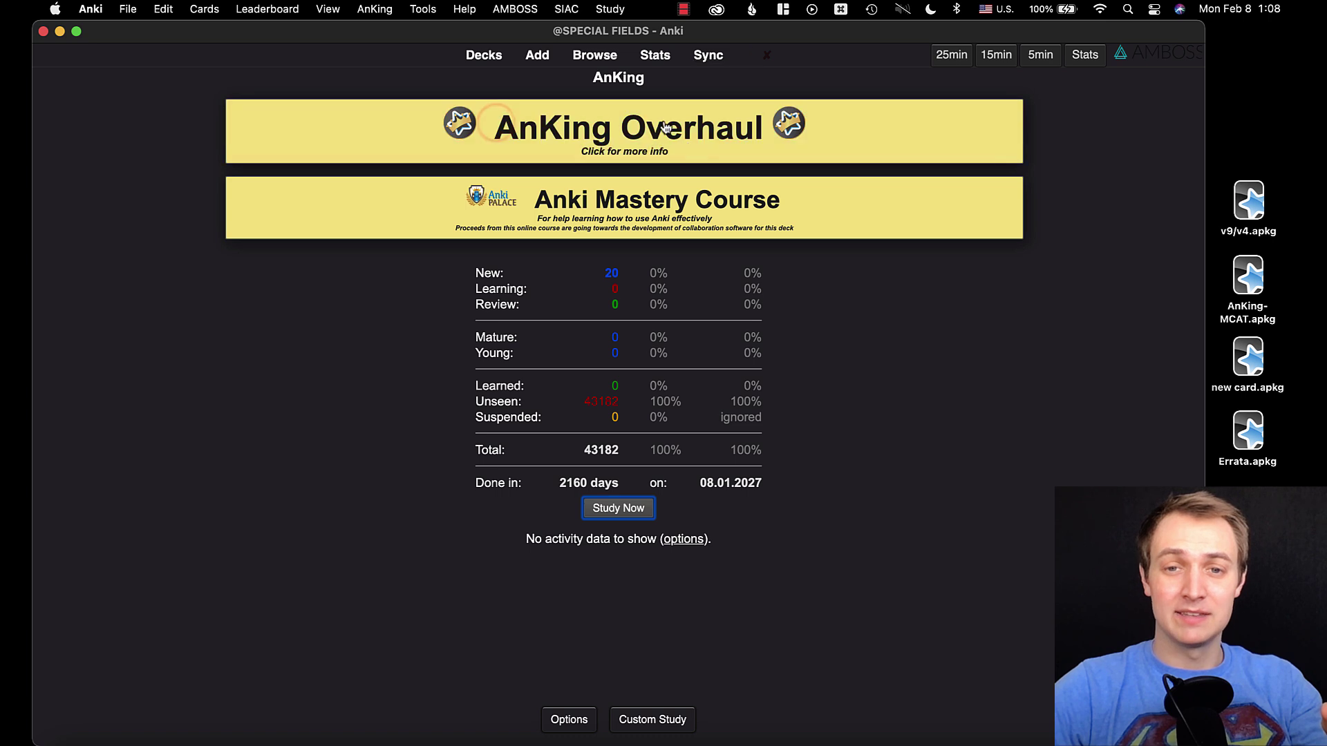
click(653, 128)
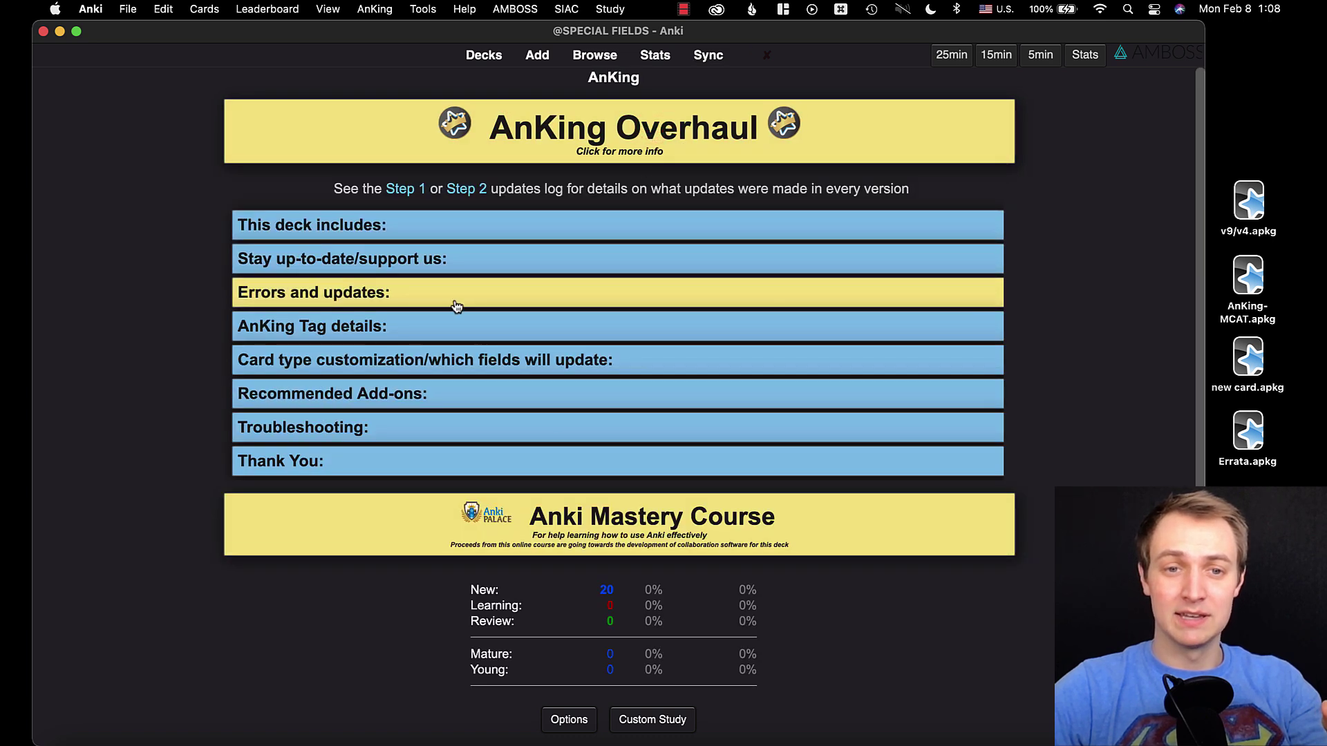
click(423, 300)
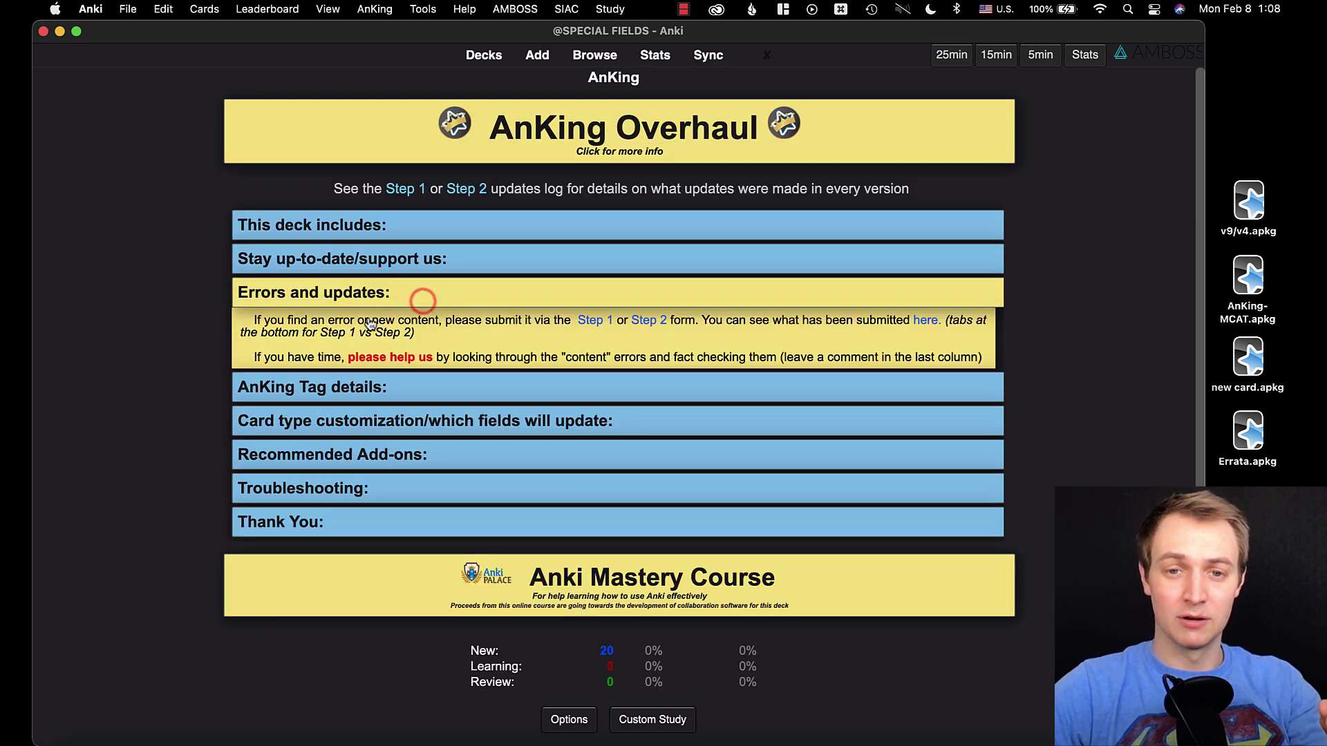
click(456, 292)
click(610, 138)
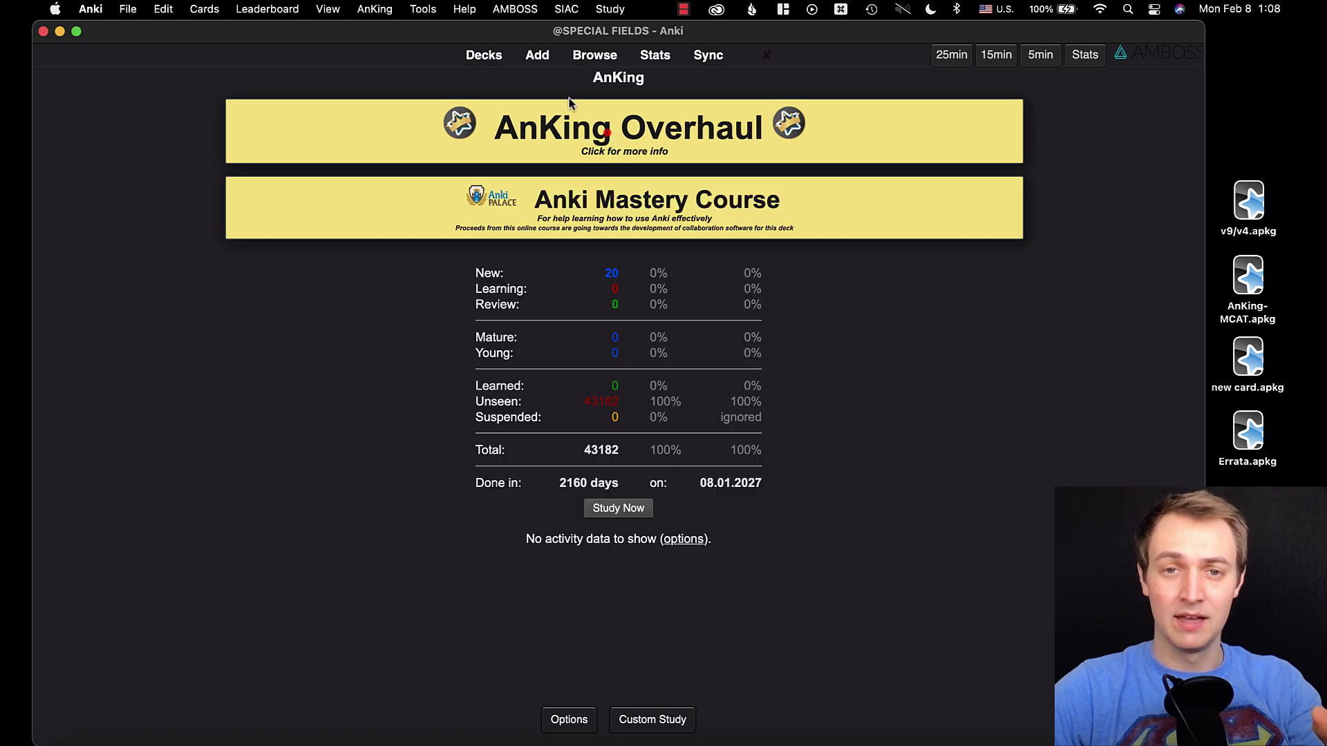
click(484, 55)
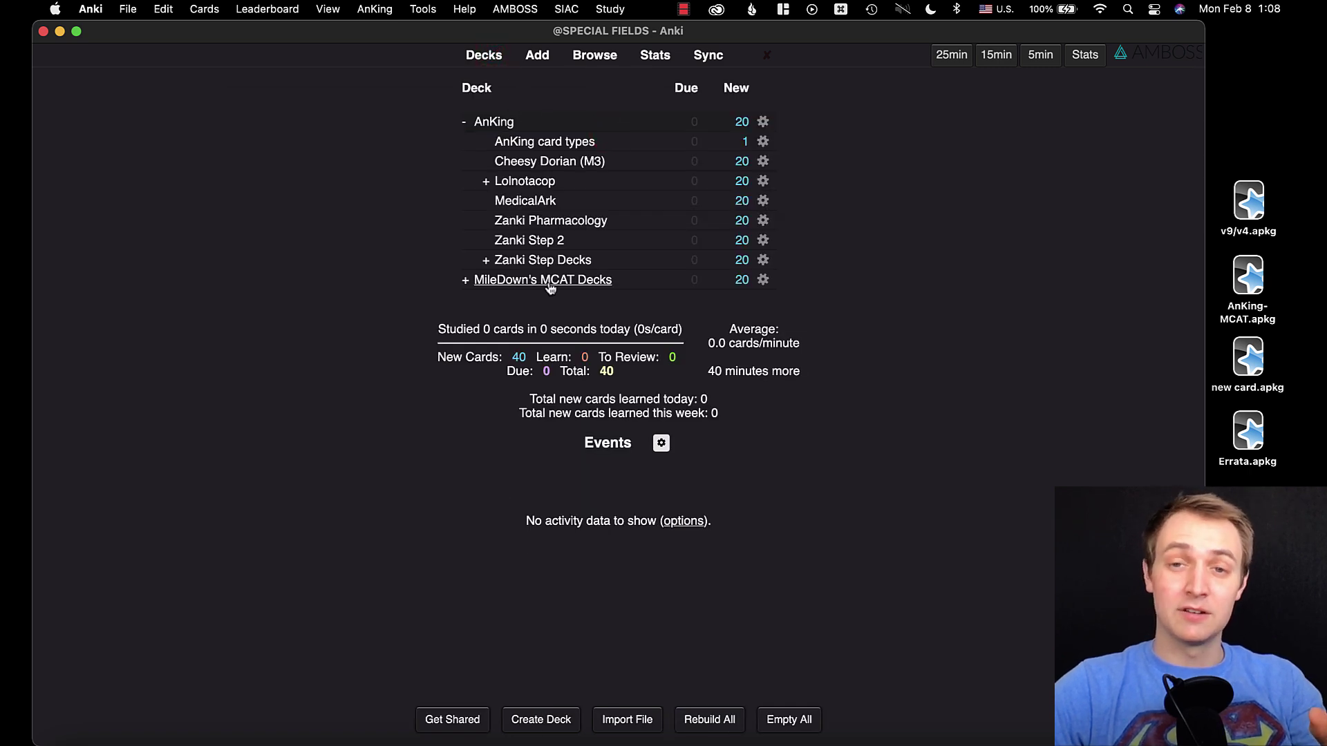
Create a deck named AnKing-MCAT and nest MileDown's MCAT Decks under it, leaving the new head deck collapsed
click(542, 720)
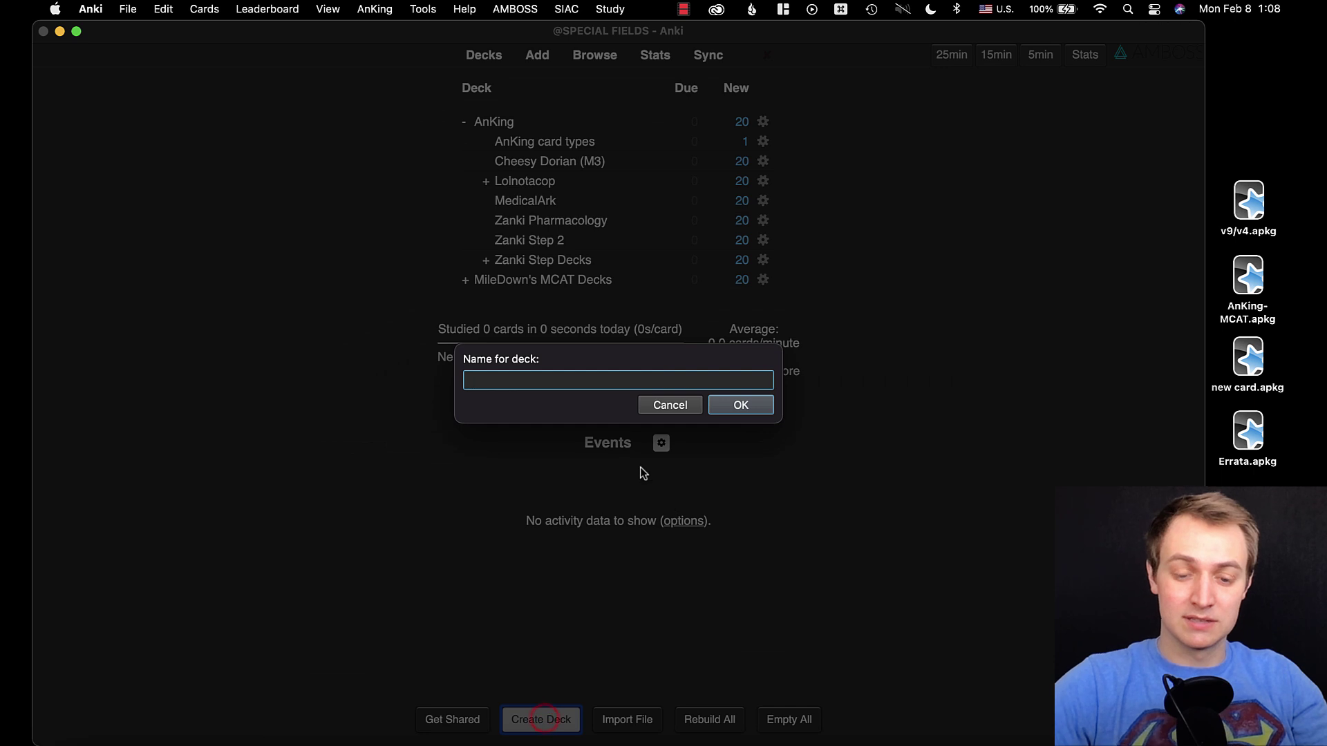
text(AnKI)
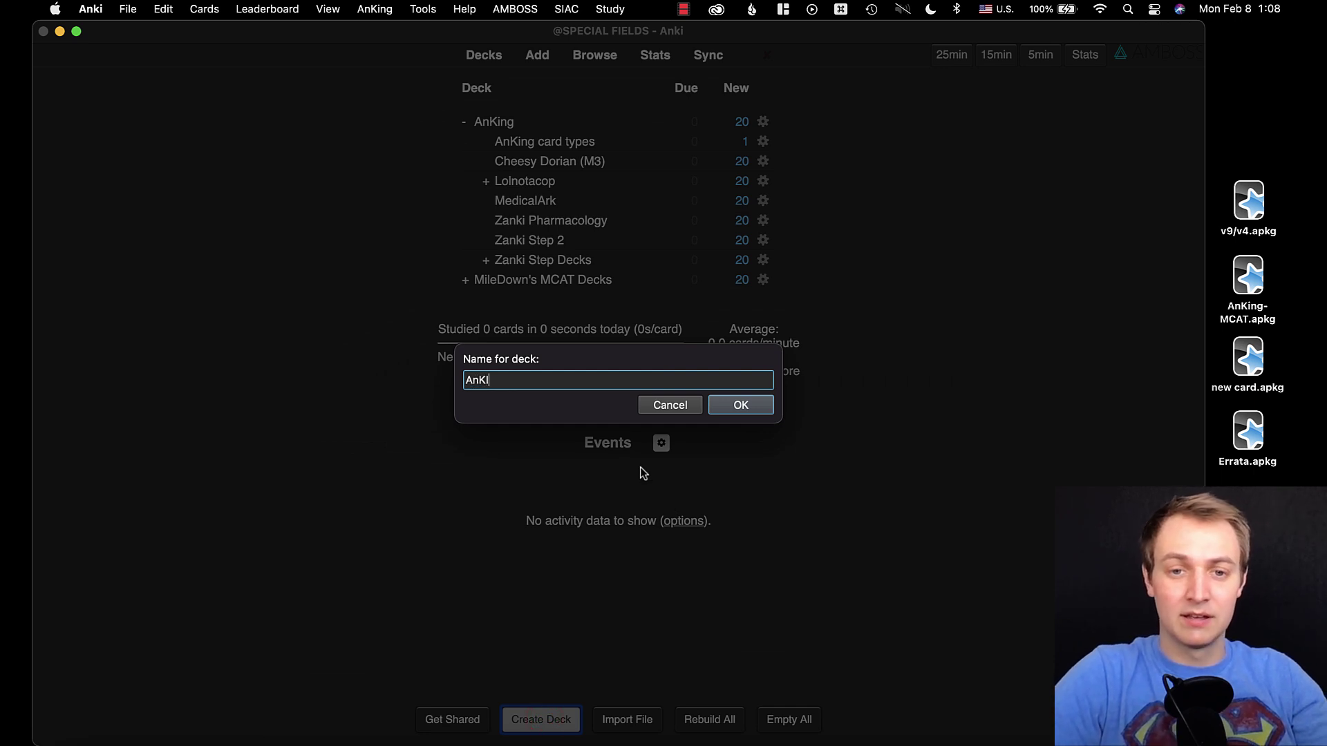
text(ng-MCAST)
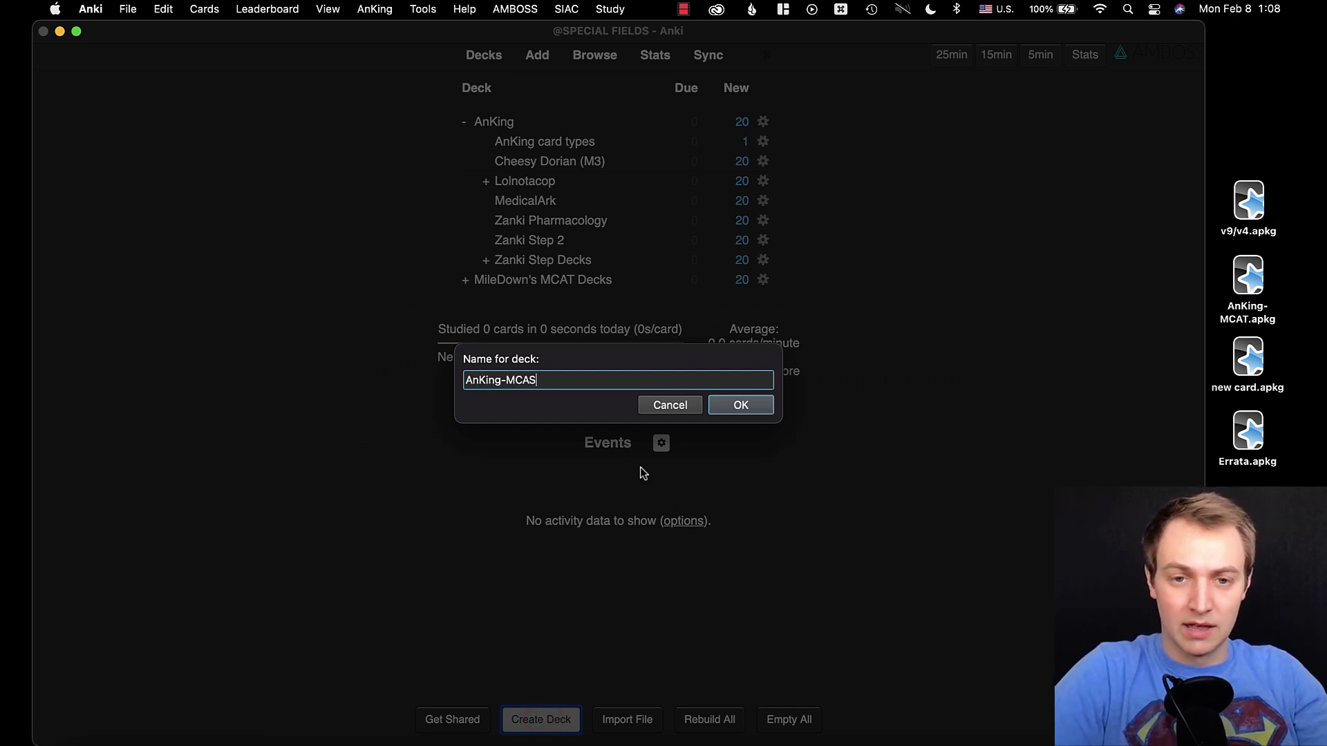
key(BackSpace)
key(BackSpace)
text(T)
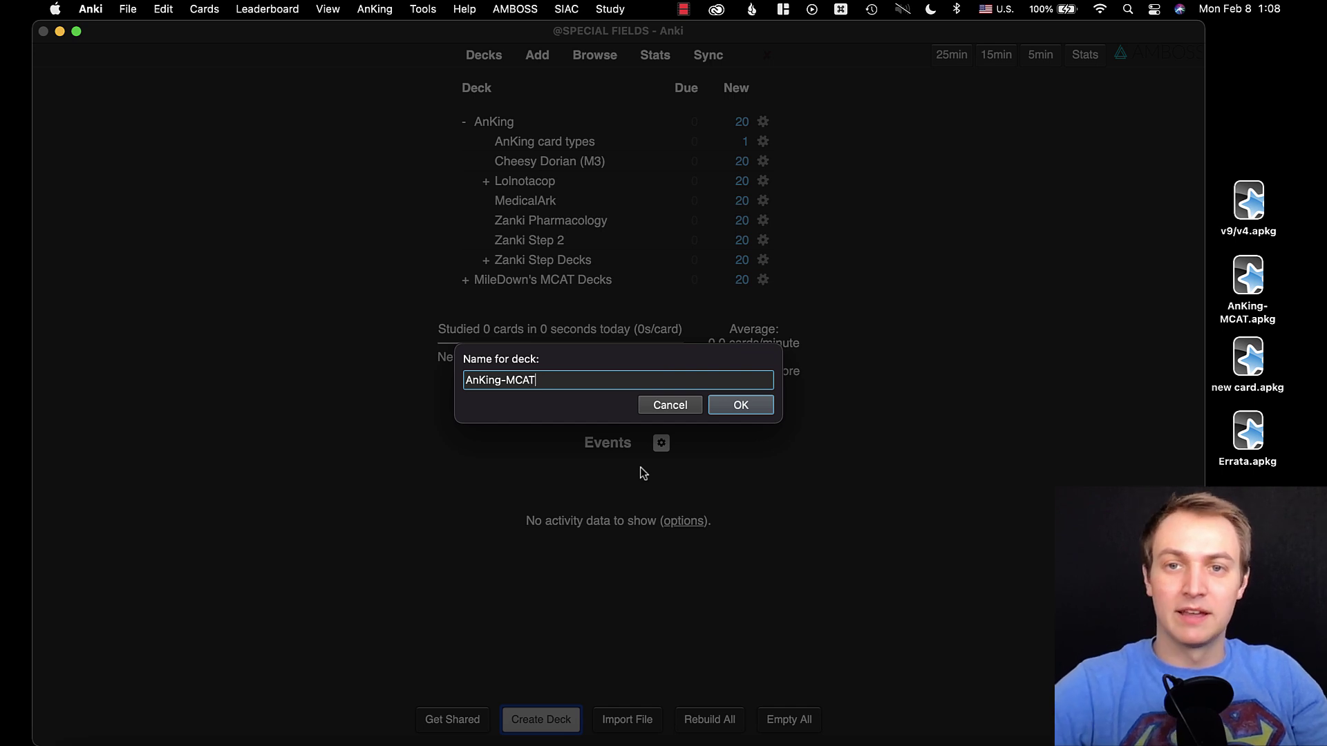
click(740, 408)
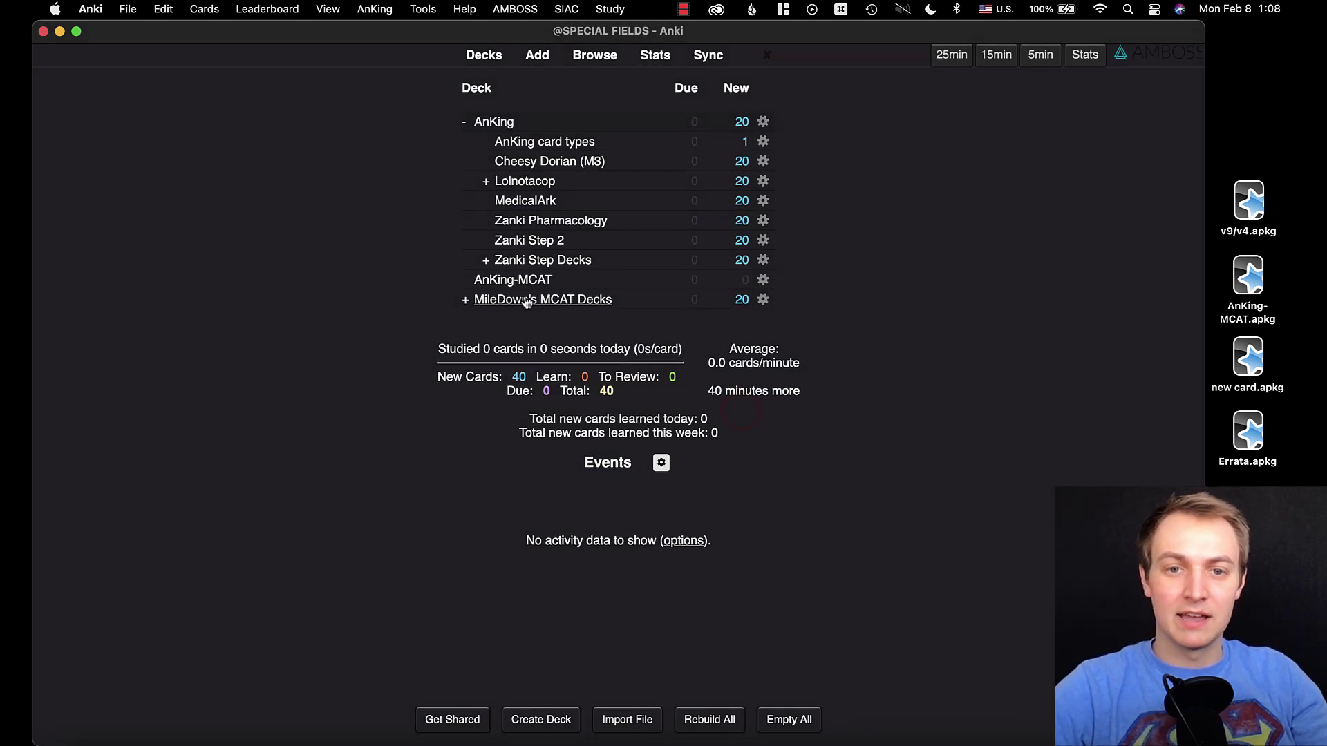
drag(526, 300, 520, 281)
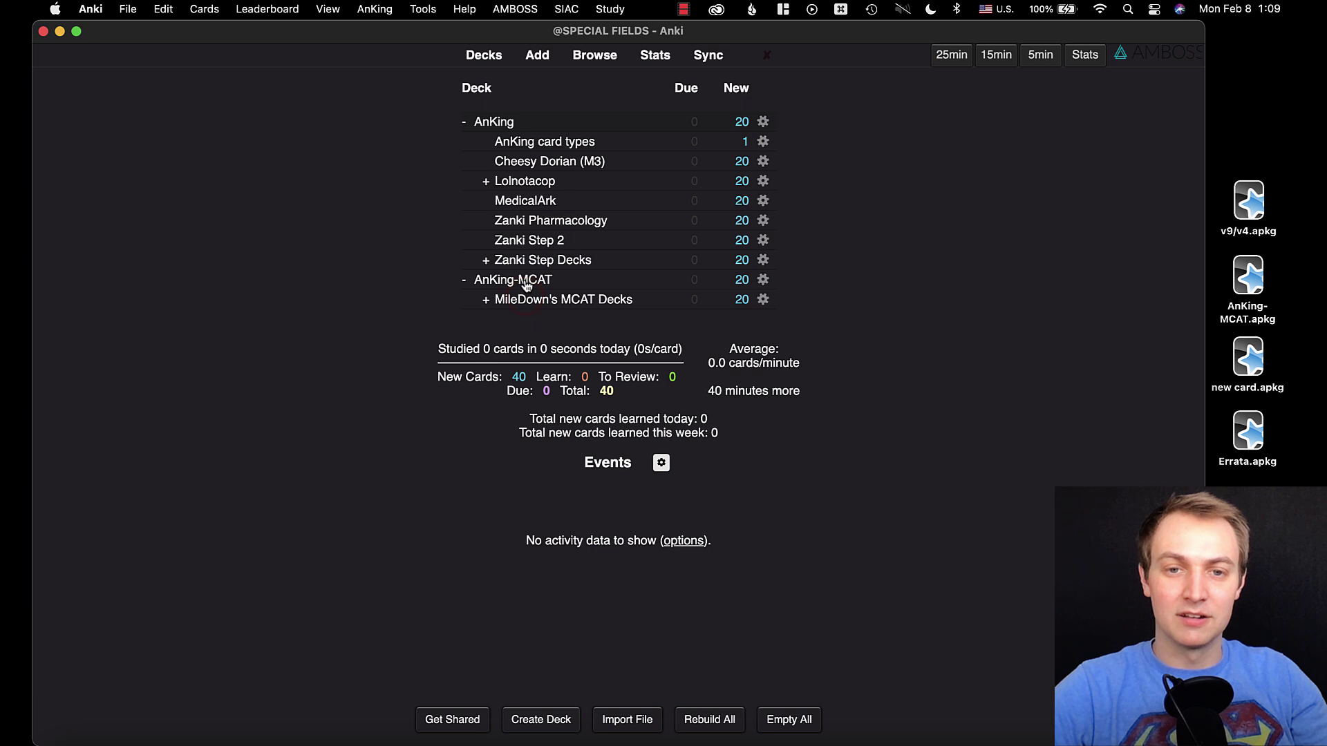
click(464, 280)
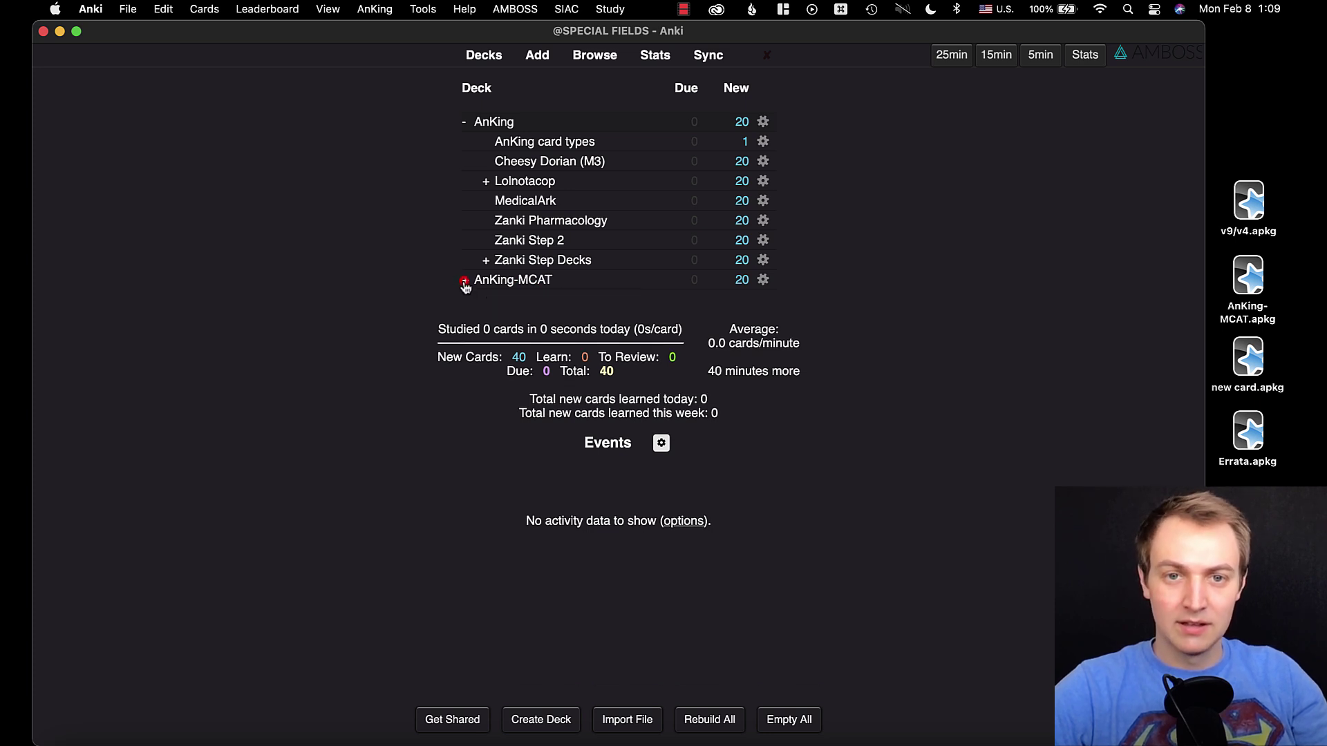
Import new card.apkg and compare its separate Zanki Step Decks hierarchy with the one inside AnKing
double_click(1254, 359)
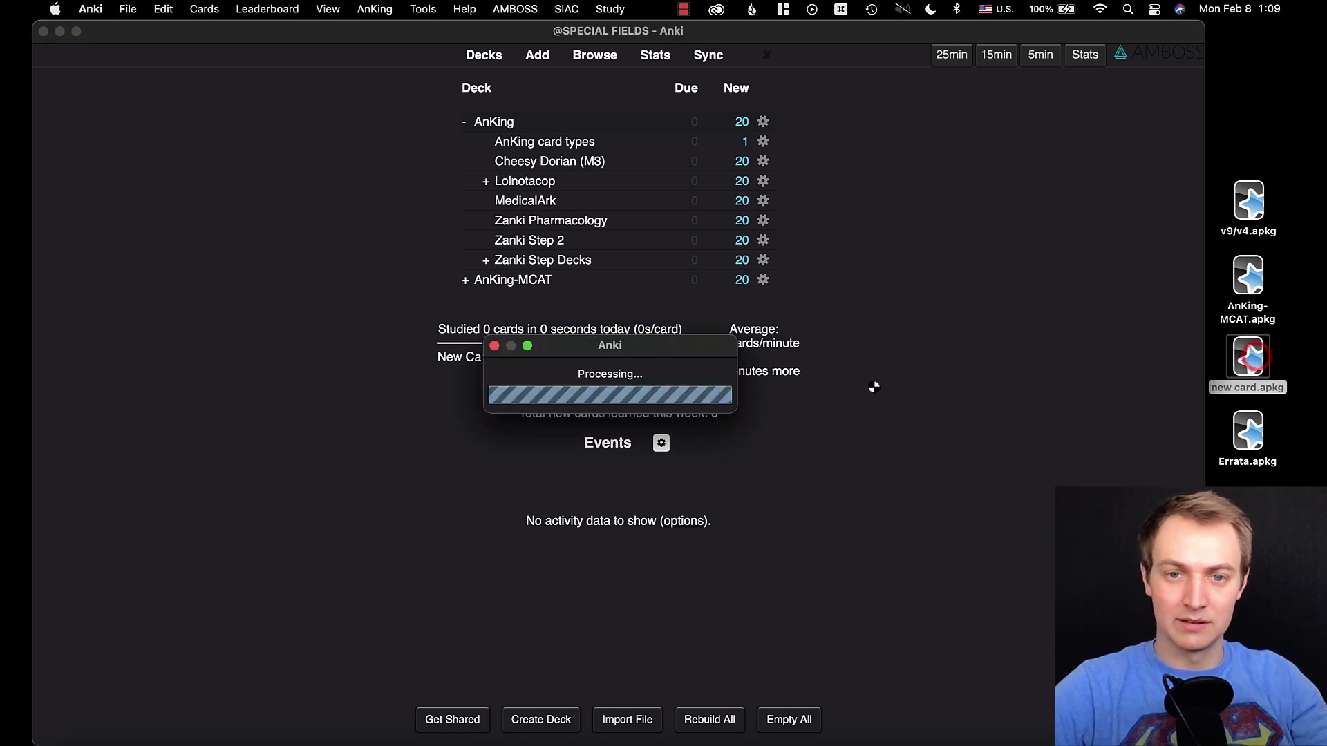
click(773, 530)
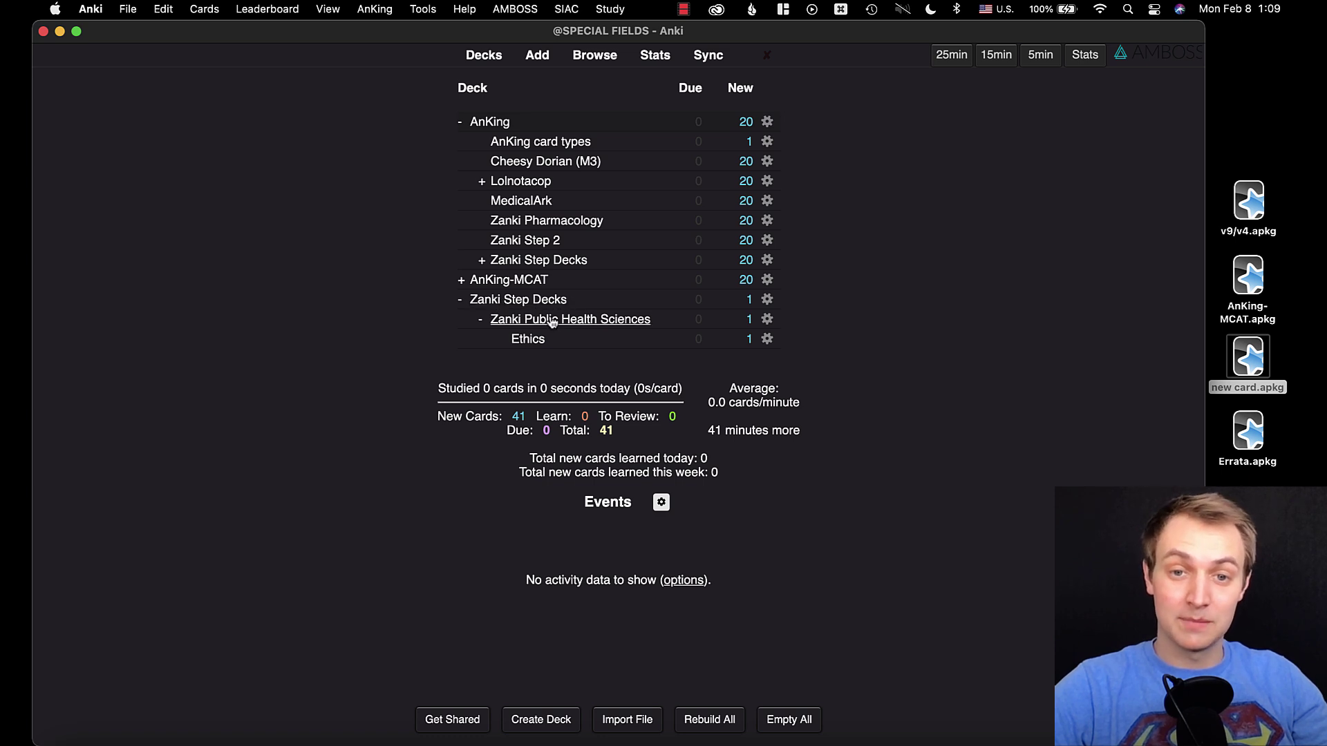
click(482, 261)
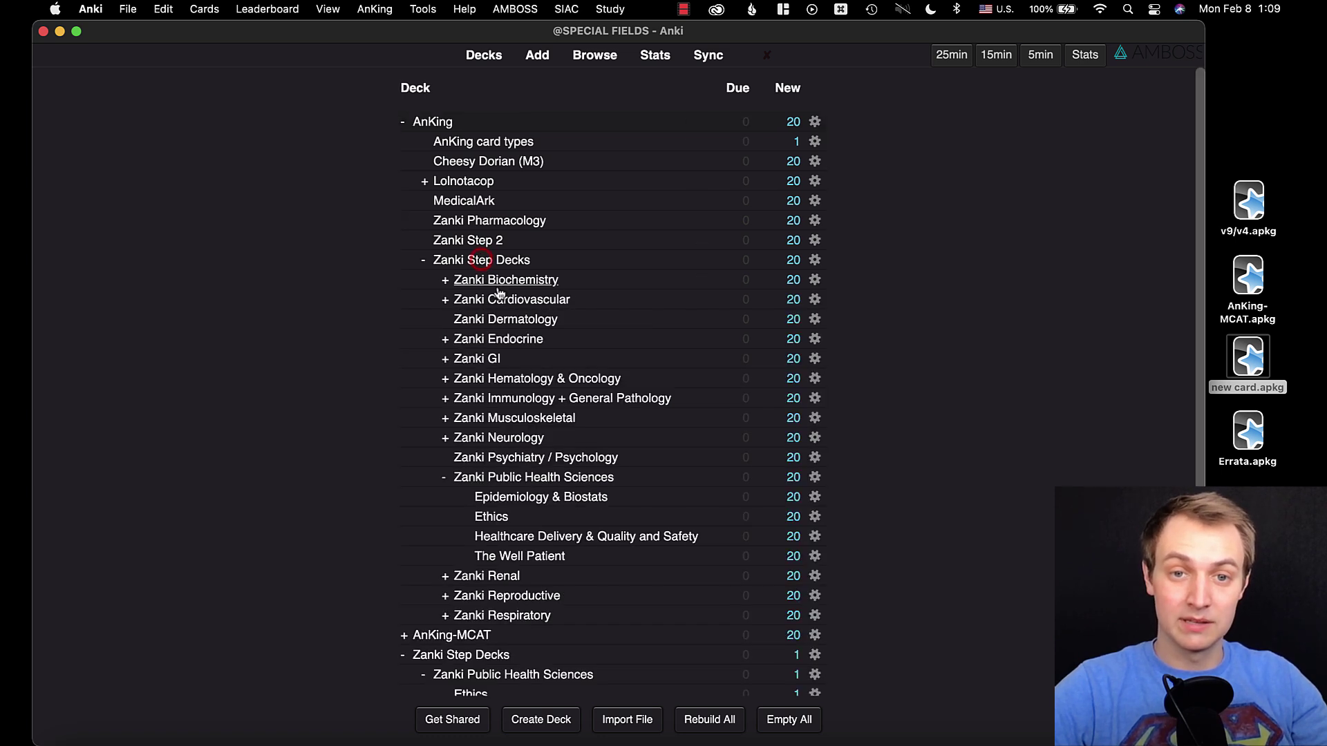
scroll(490, 273, down, 3)
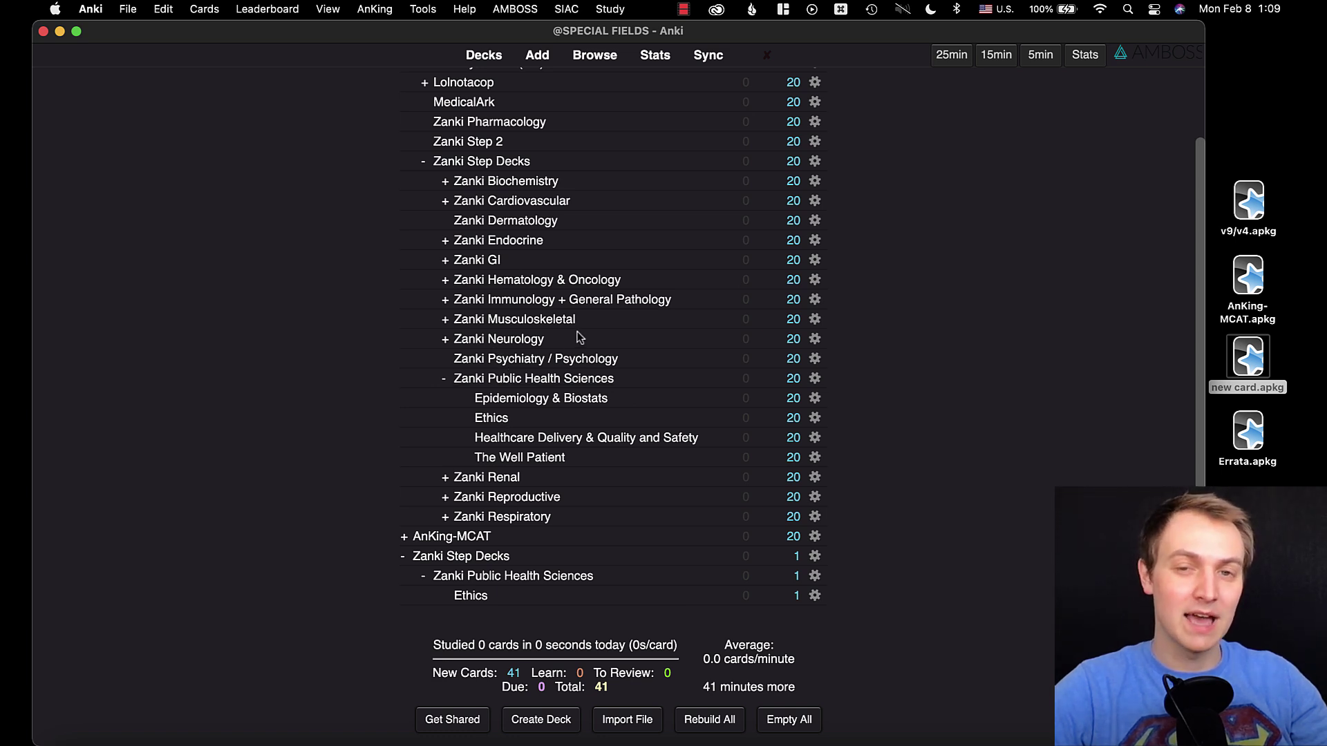
scroll(579, 339, up, 3)
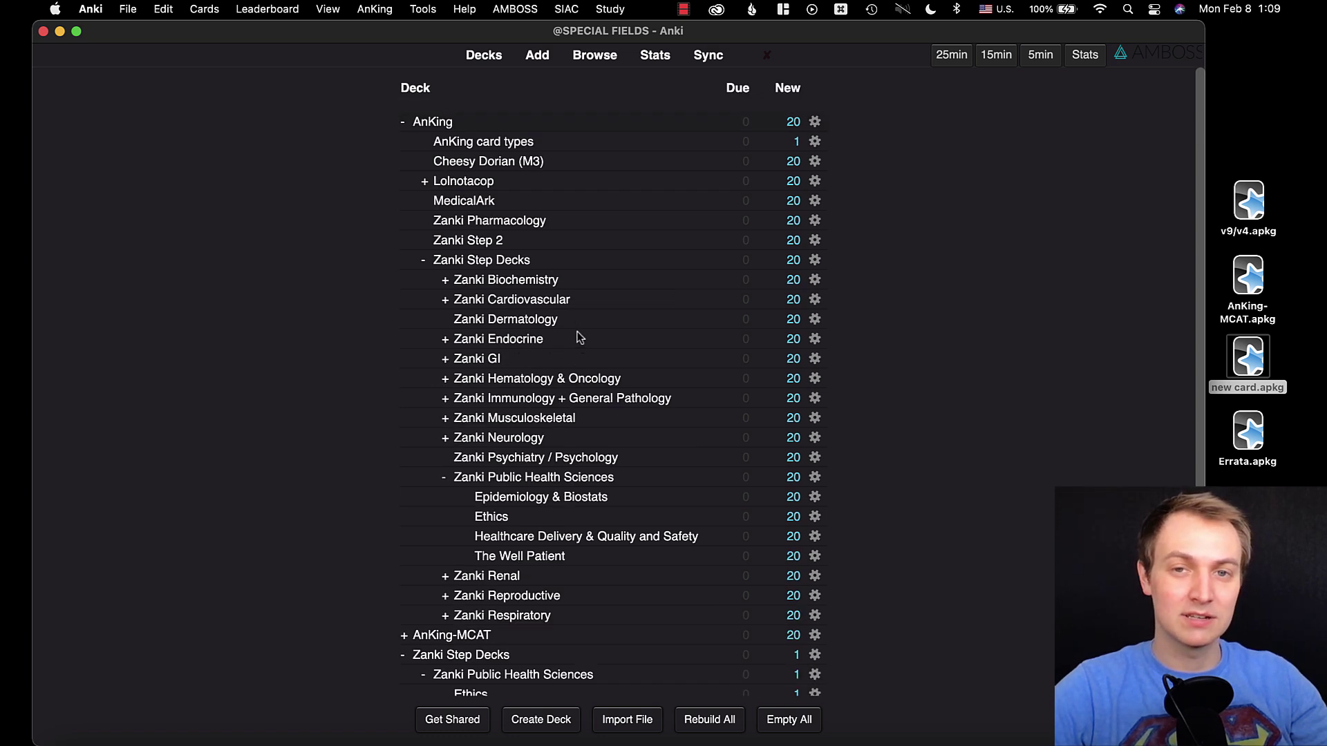
click(423, 261)
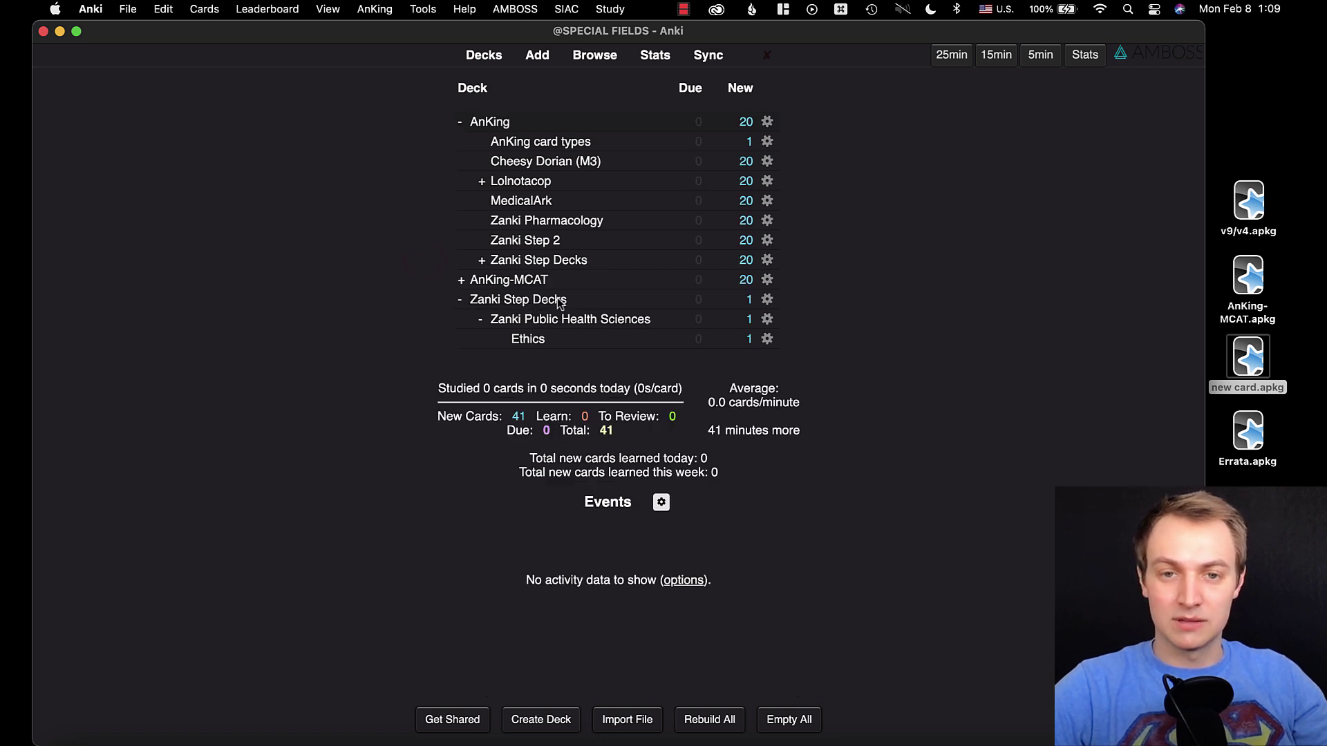
Delete the imported top-level Zanki Step Decks and collapse the AnKing deck
click(767, 299)
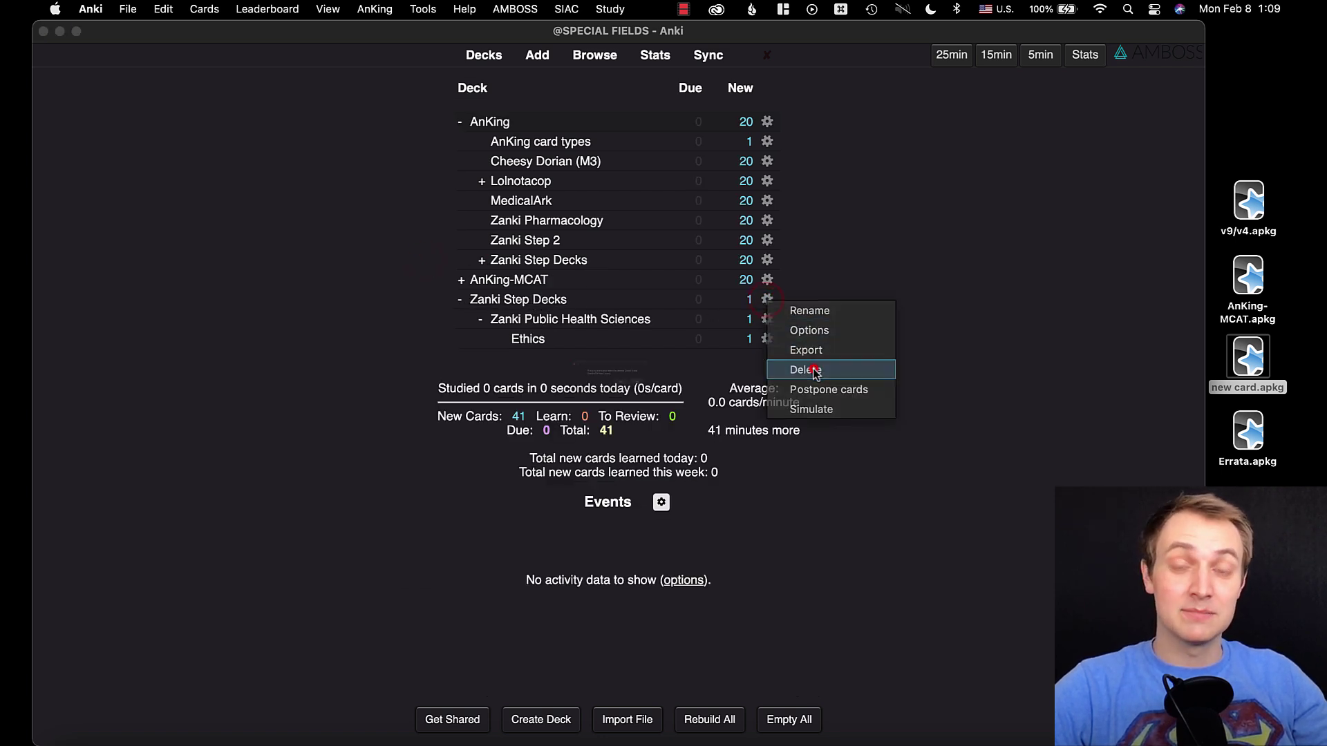
click(800, 366)
click(731, 407)
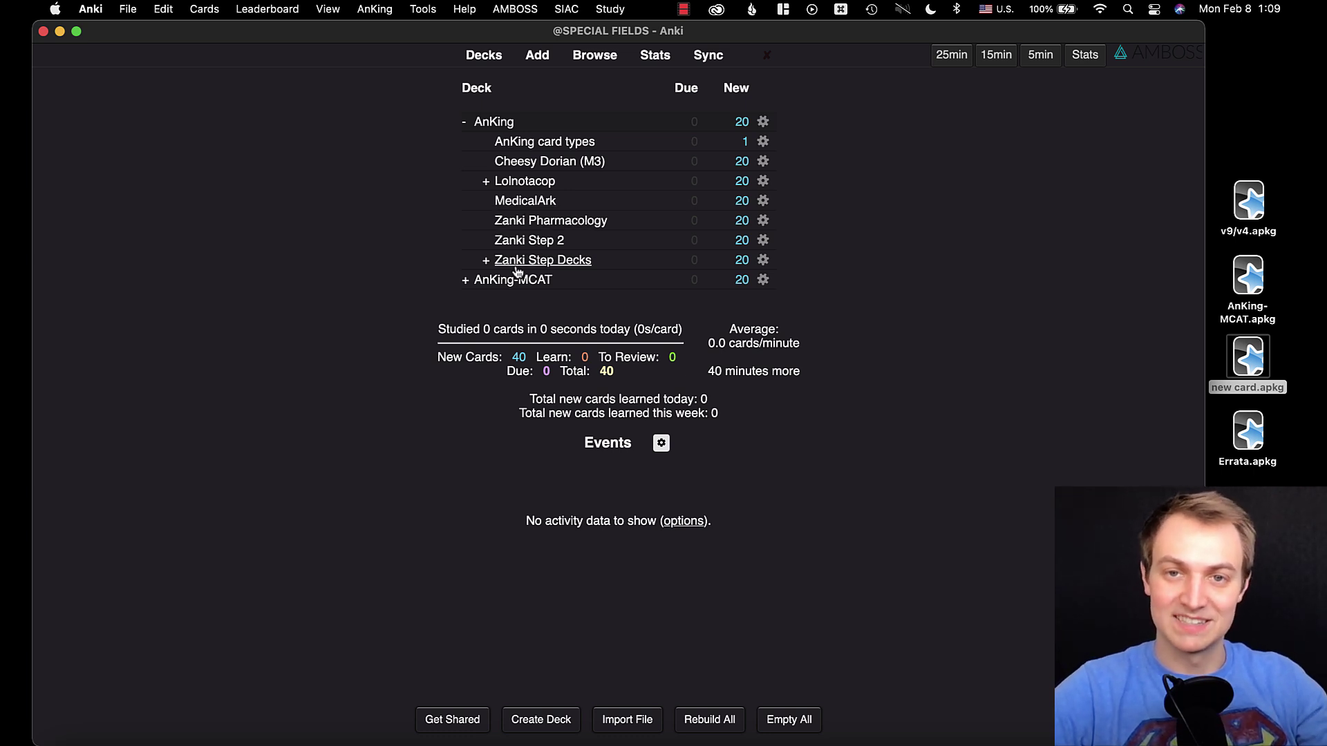
click(465, 123)
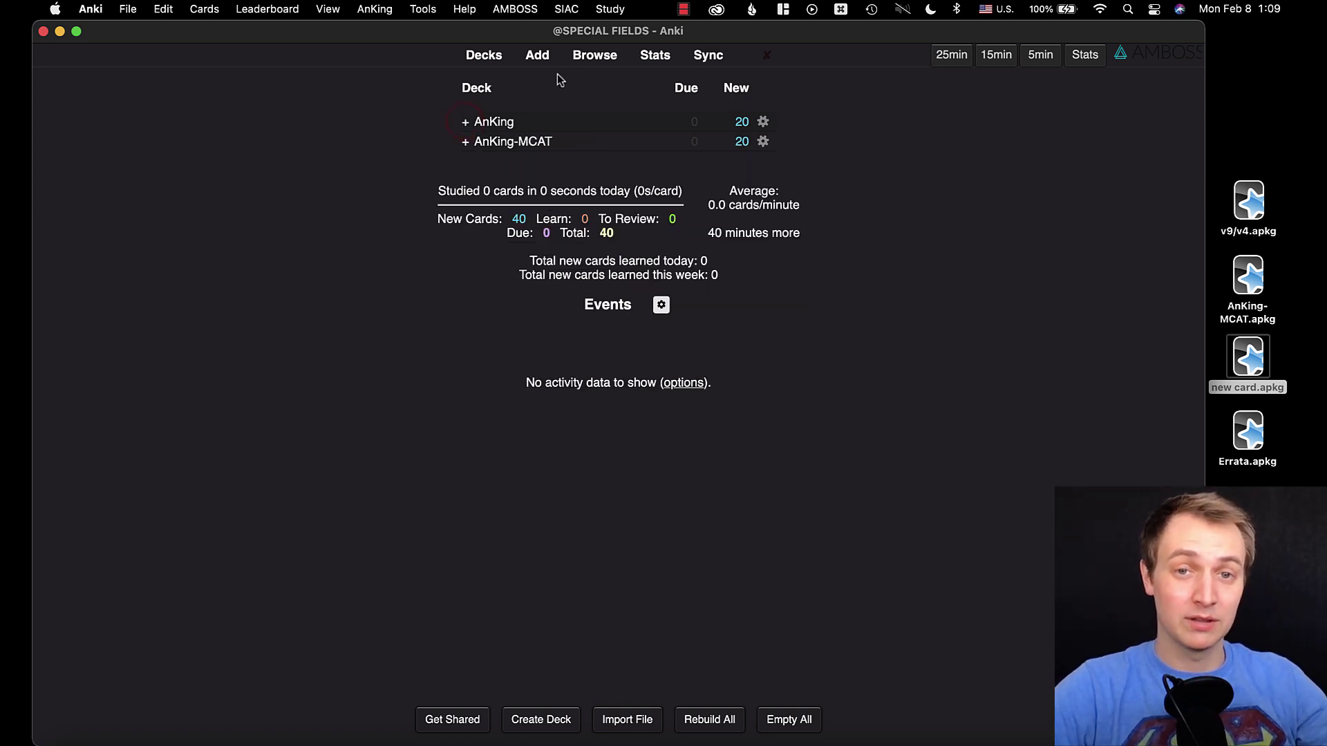
Browse the cards using the Cloze-AnKingMaster, Cloze-AnKingMaster-v2 and Cloze-MileDown-b279e note types, and close the card browser
click(593, 56)
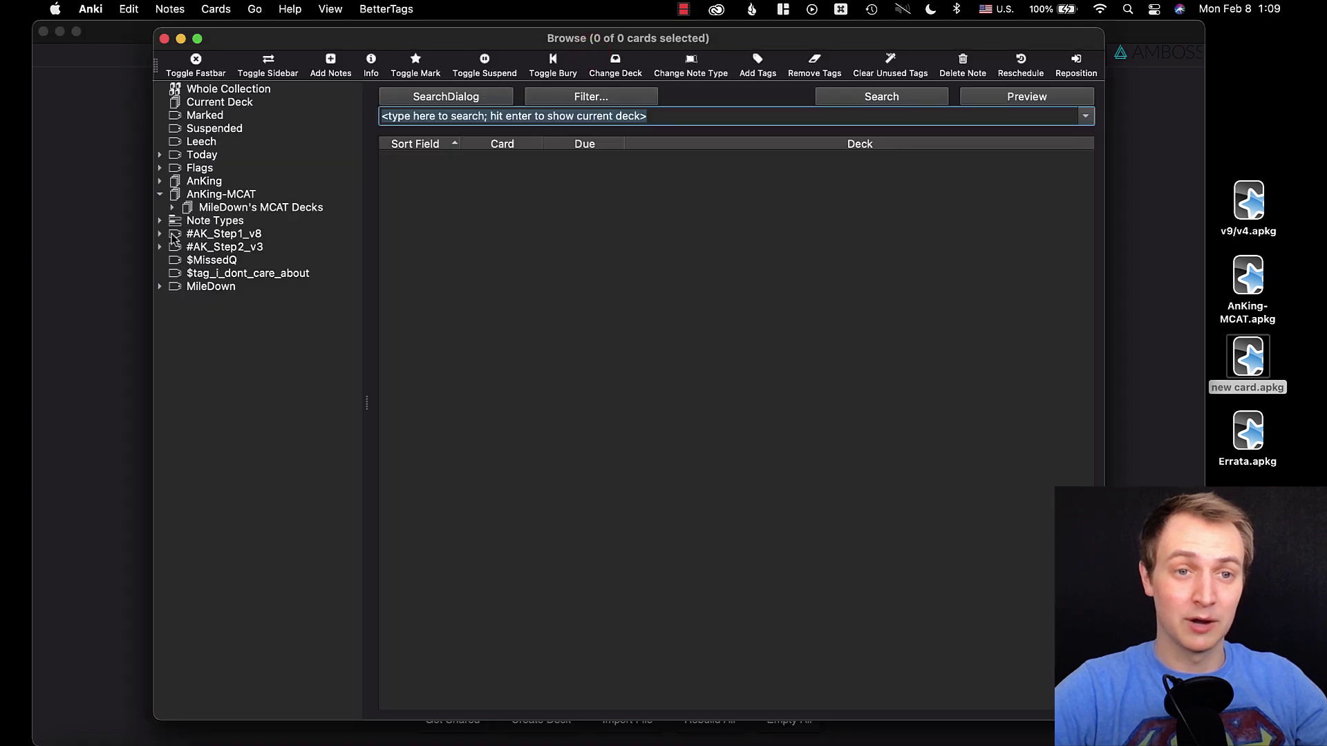
click(159, 221)
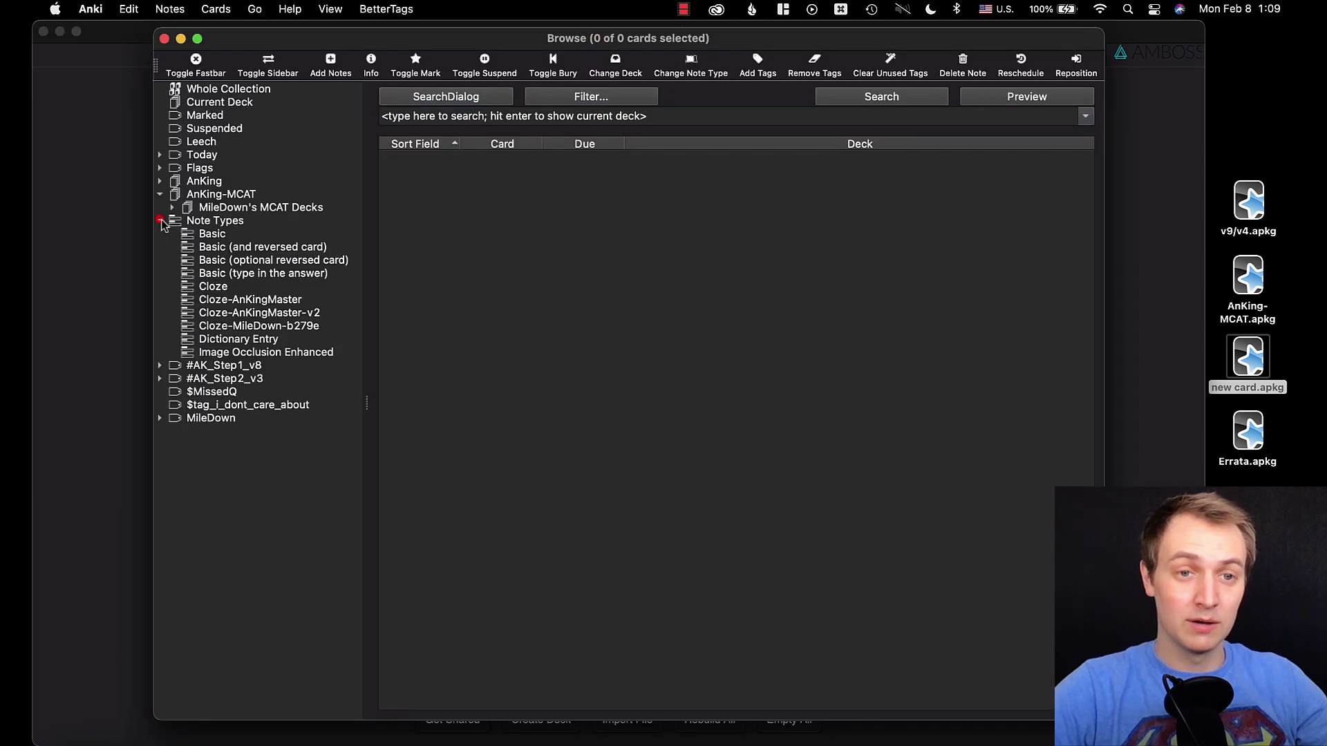
click(259, 299)
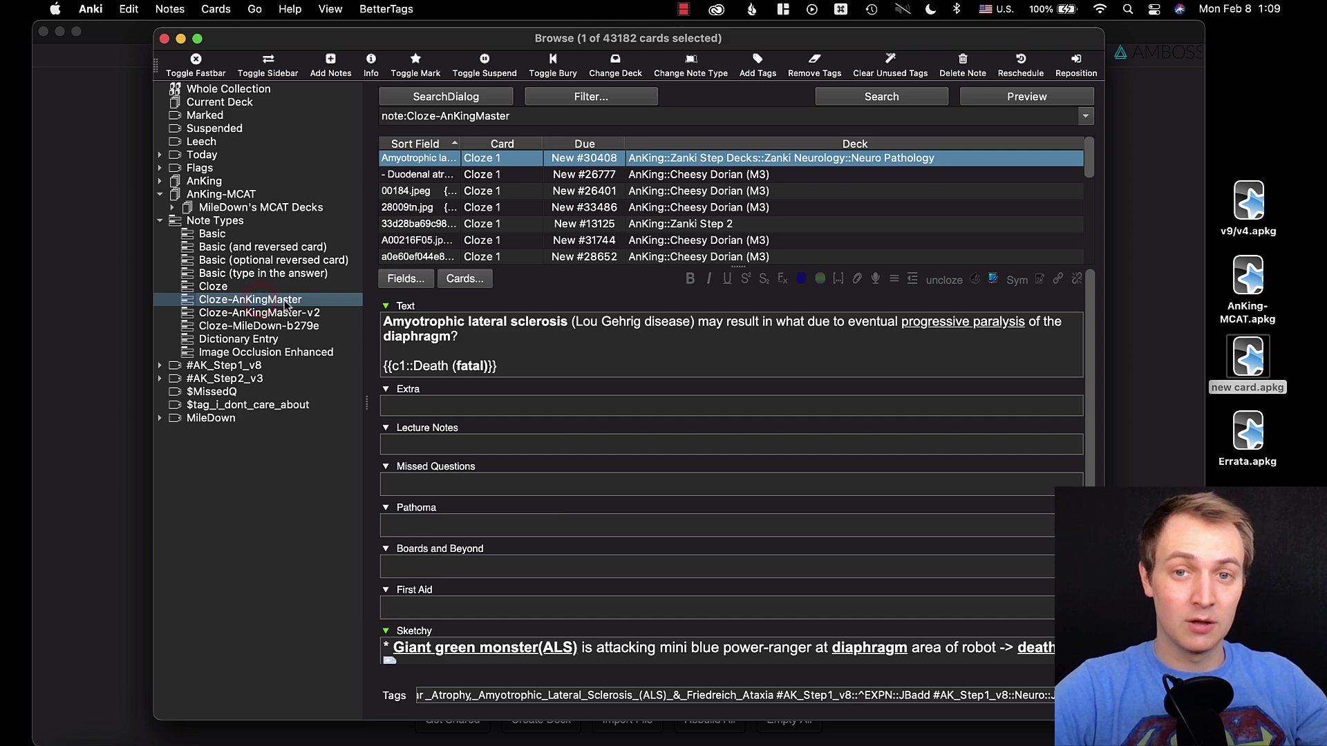
click(302, 313)
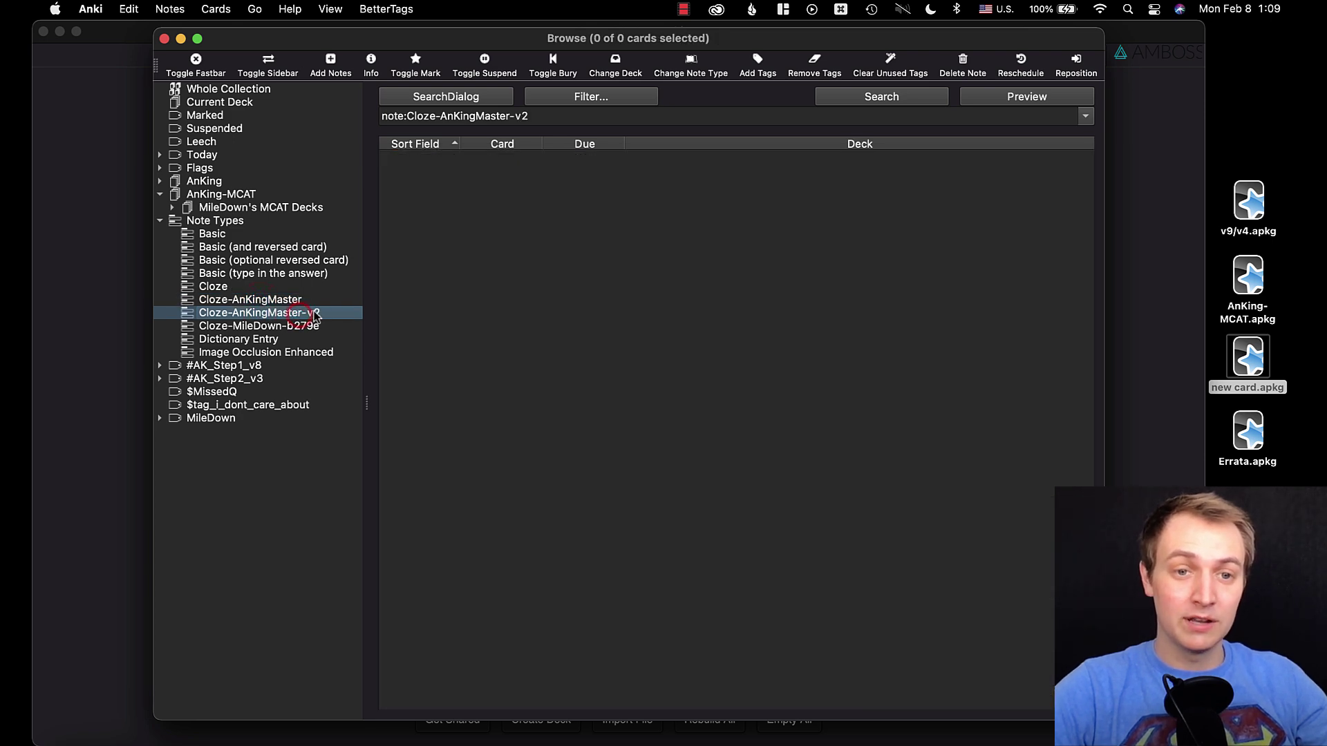
click(290, 299)
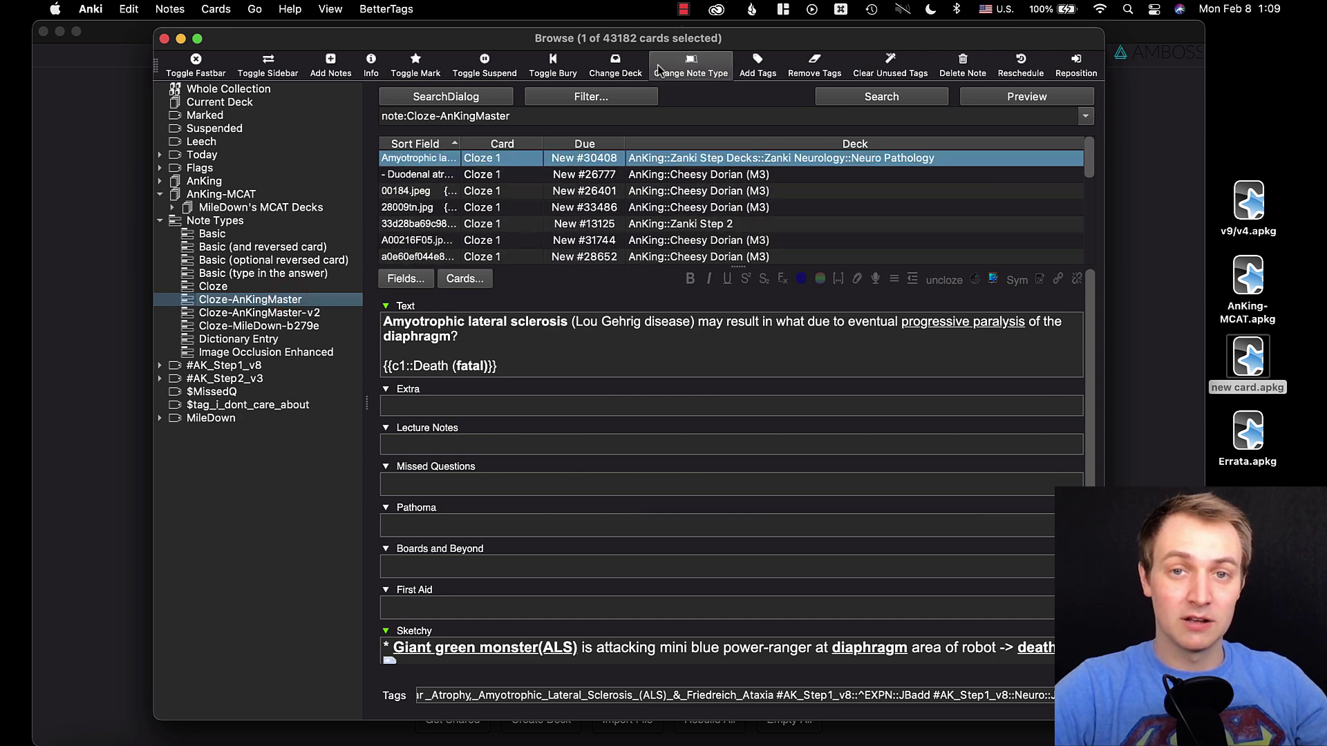
click(290, 324)
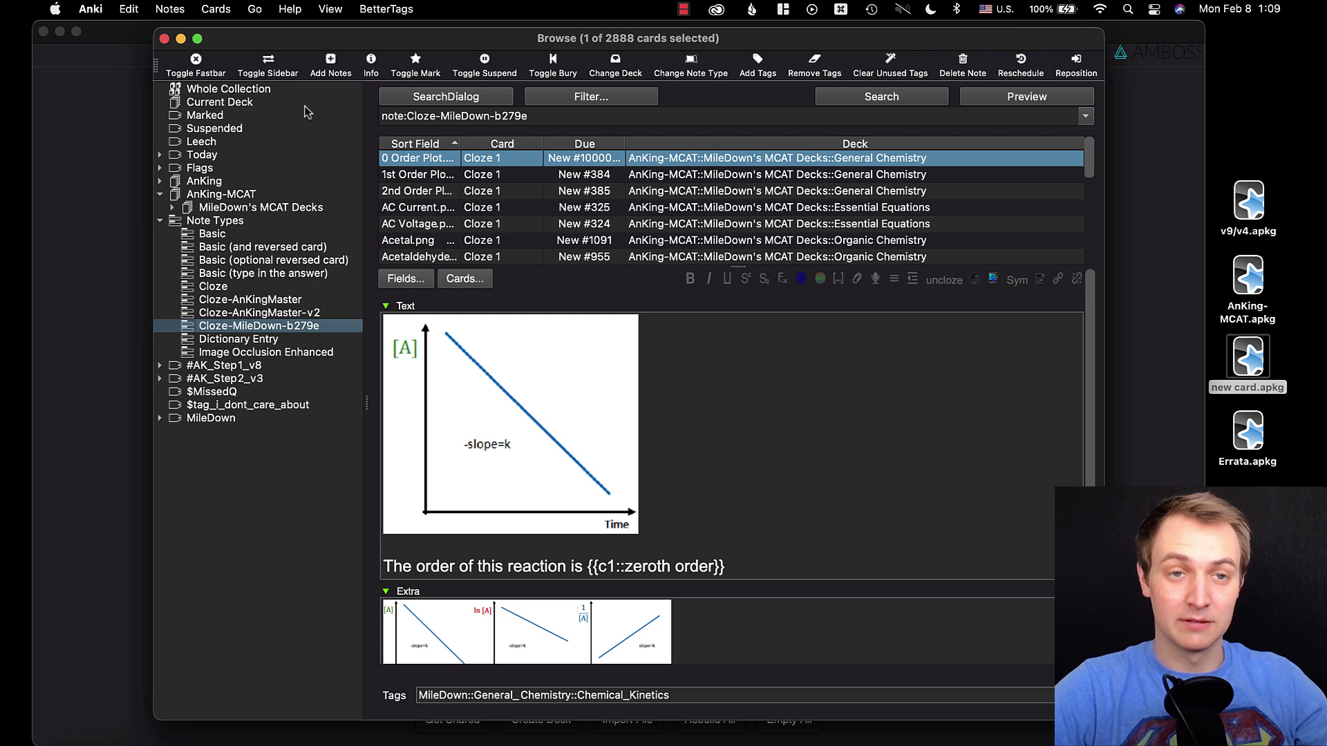
click(164, 38)
click(164, 192)
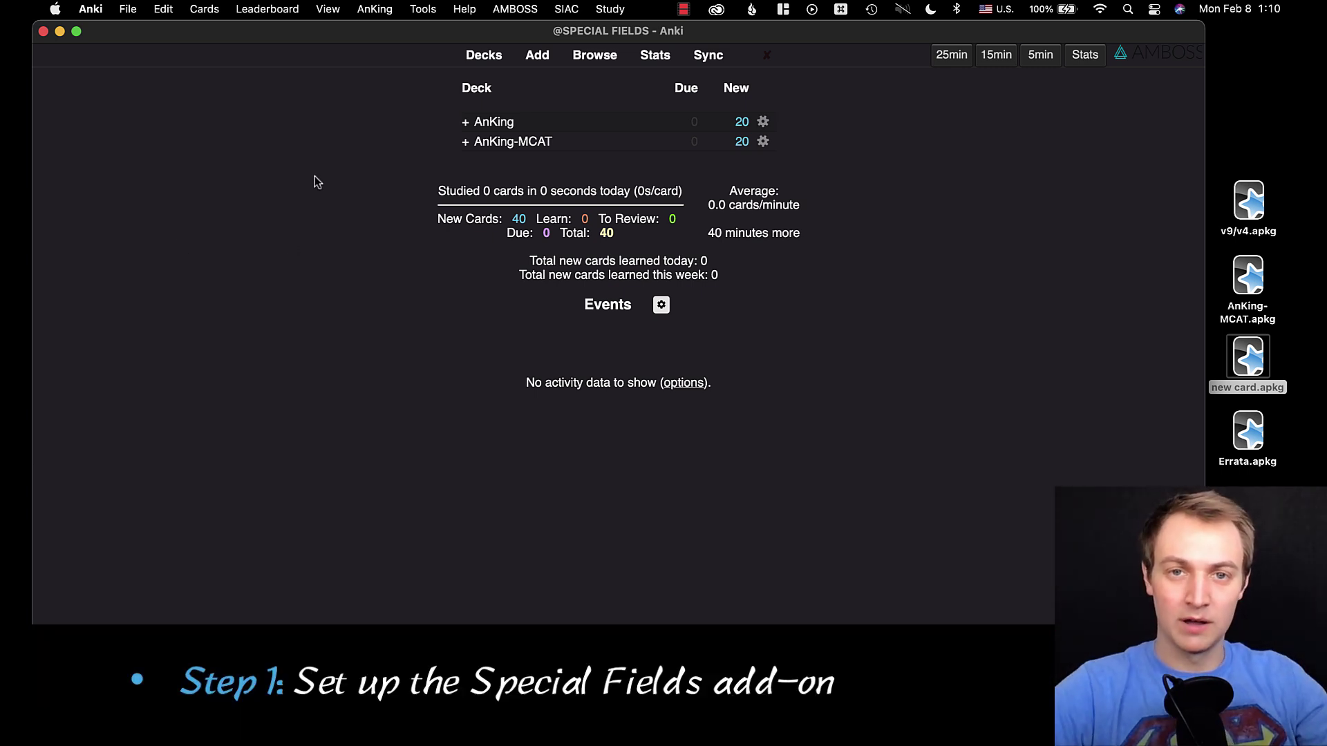
Open the Special Fields add-on settings, moving and enlarging the dialog
click(422, 9)
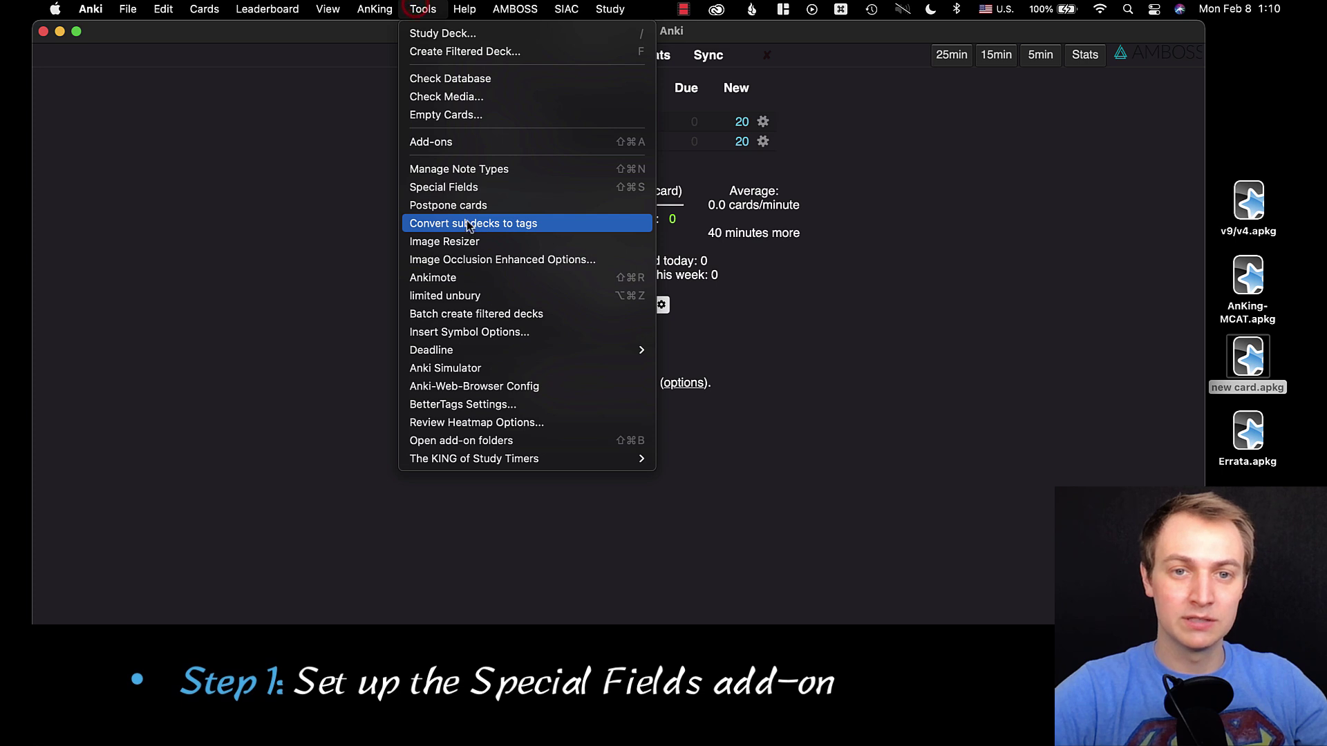
click(470, 188)
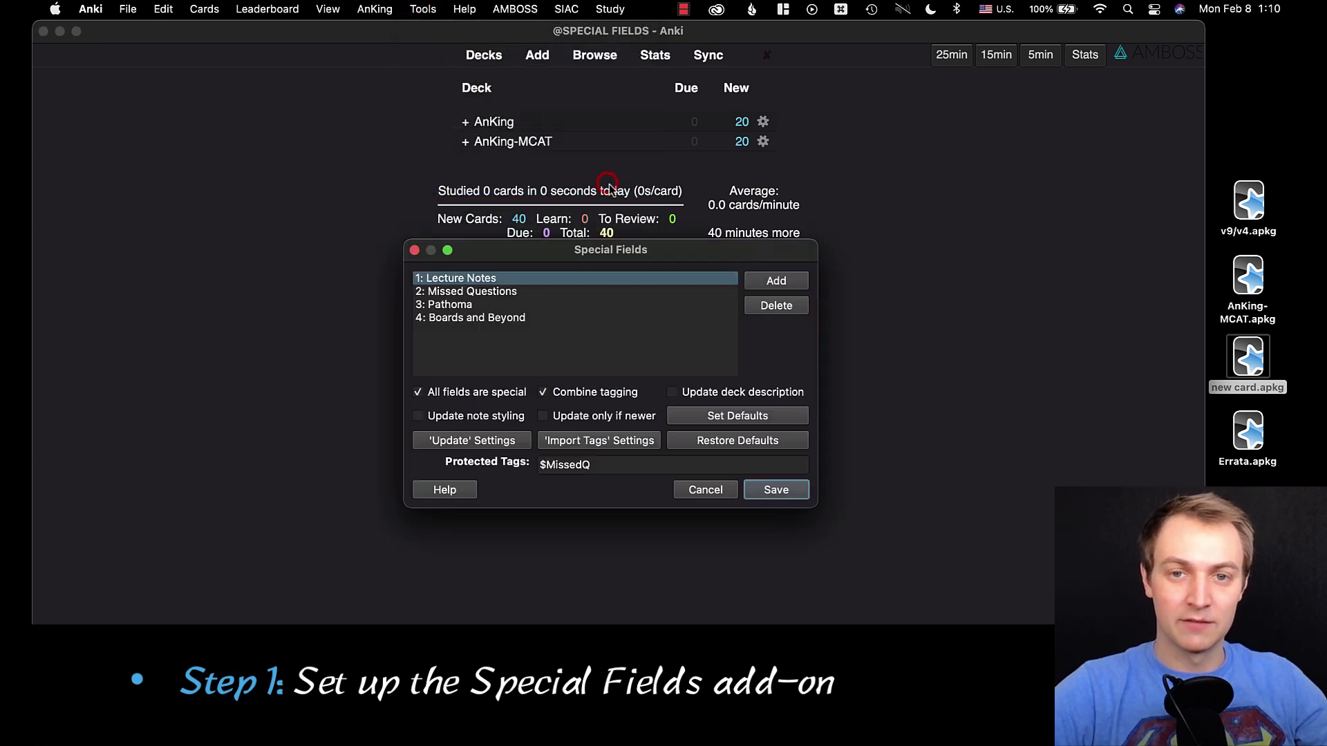
drag(646, 250, 630, 175)
drag(803, 430, 914, 495)
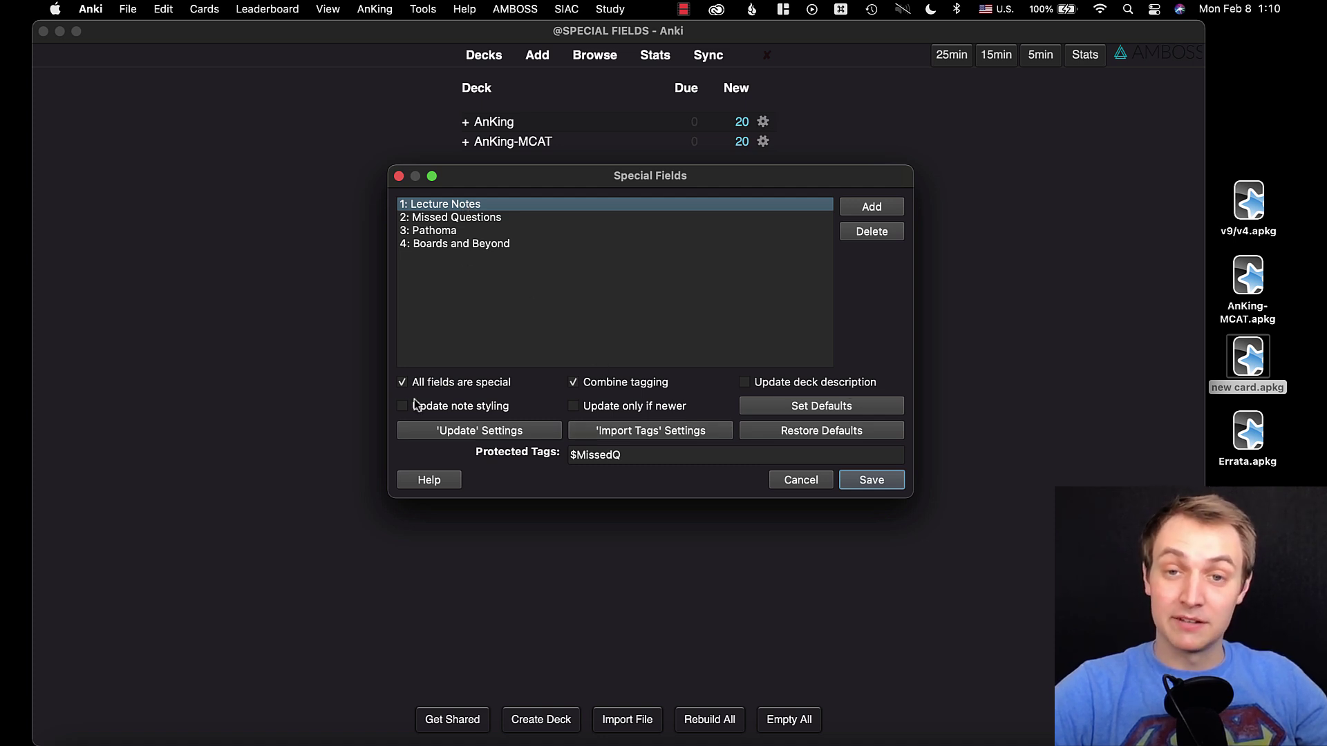
Apply the Special Fields preset for updating a deck, followed by the preset for importing tags
click(479, 430)
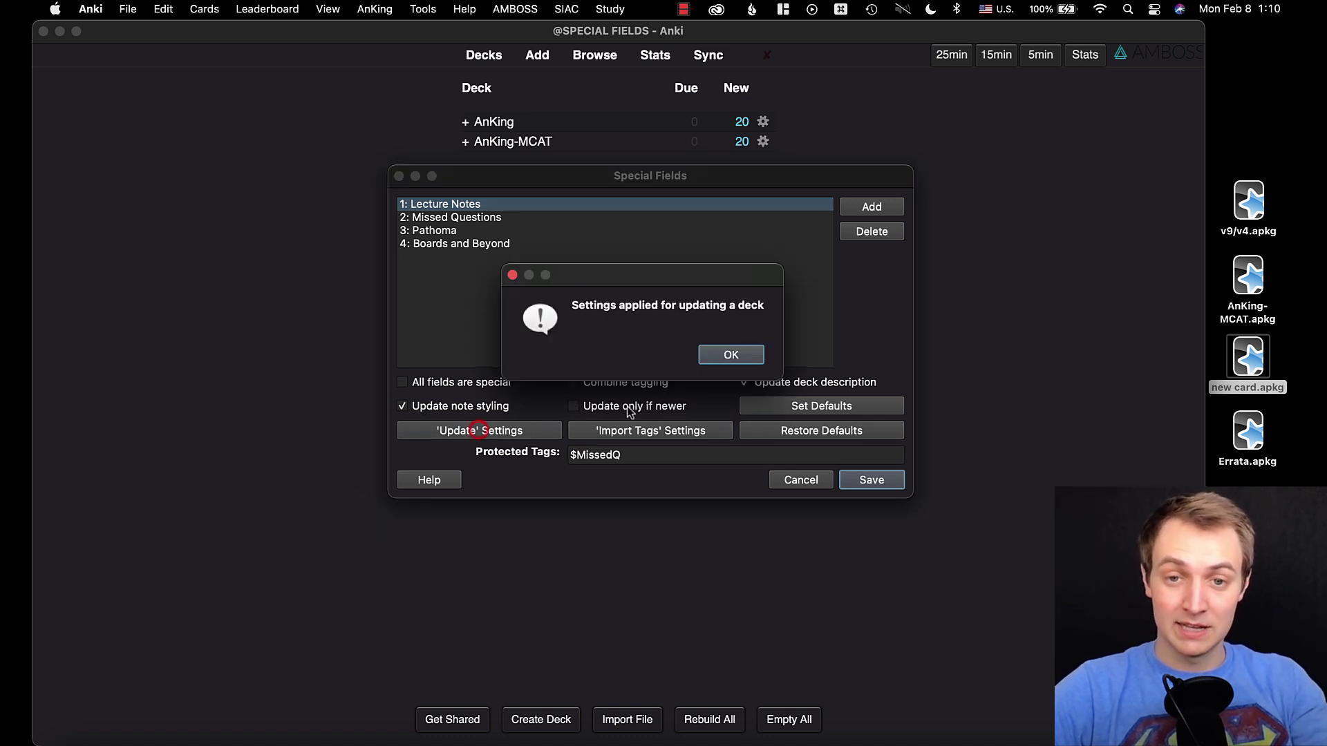
click(744, 351)
click(678, 430)
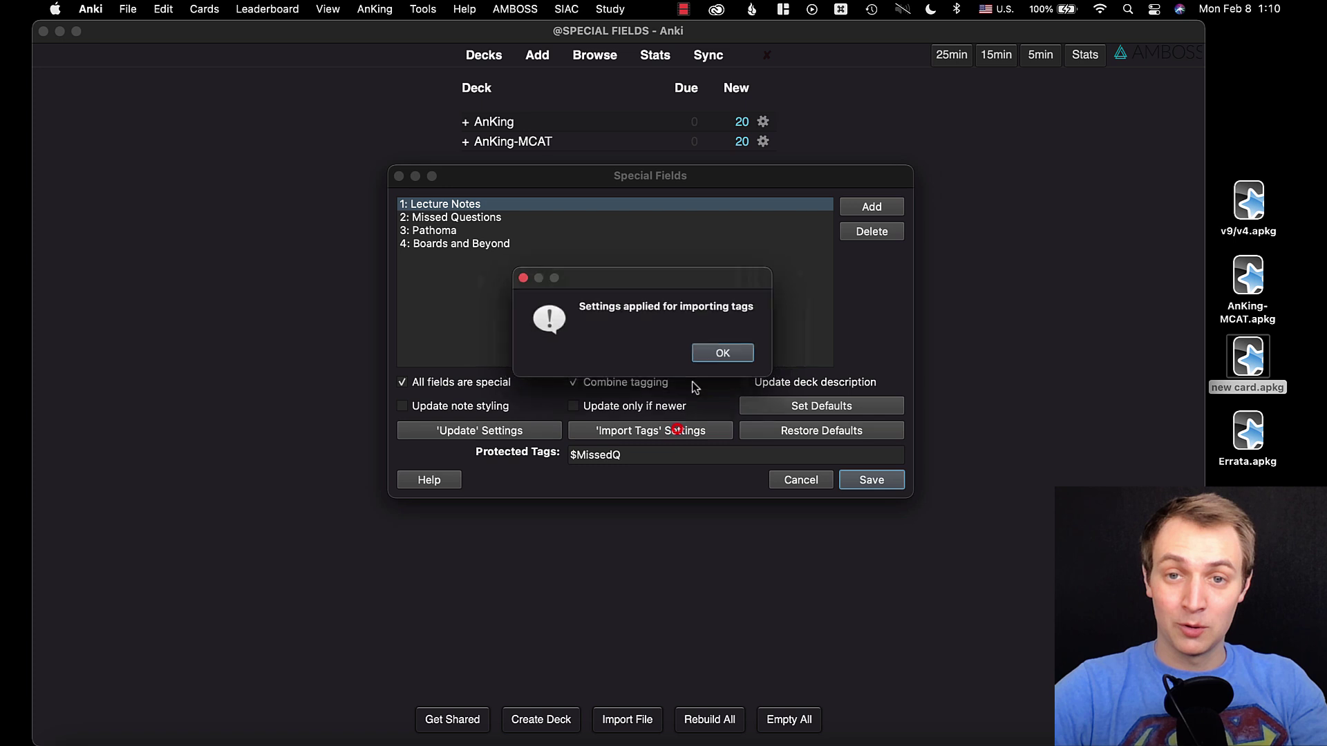
click(726, 350)
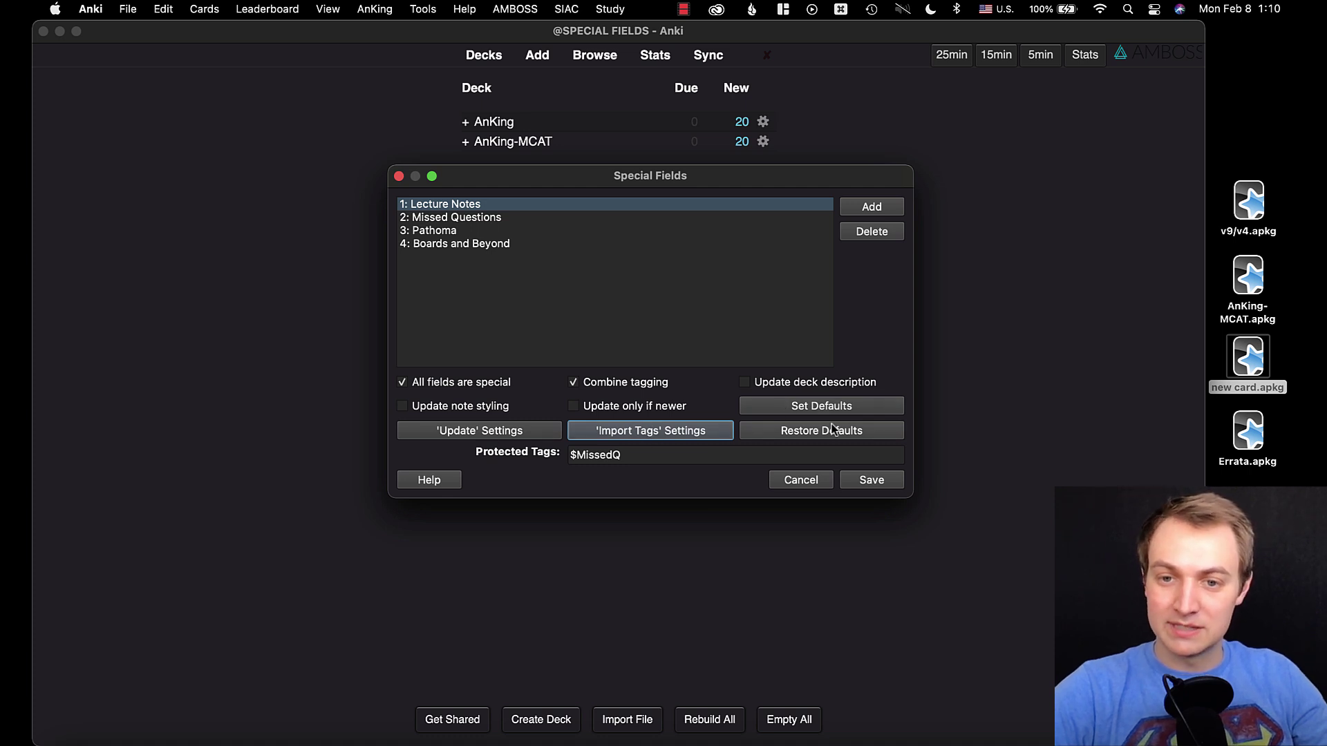
Apply the Special Fields preset for updating a deck and acknowledge it
click(482, 433)
click(714, 354)
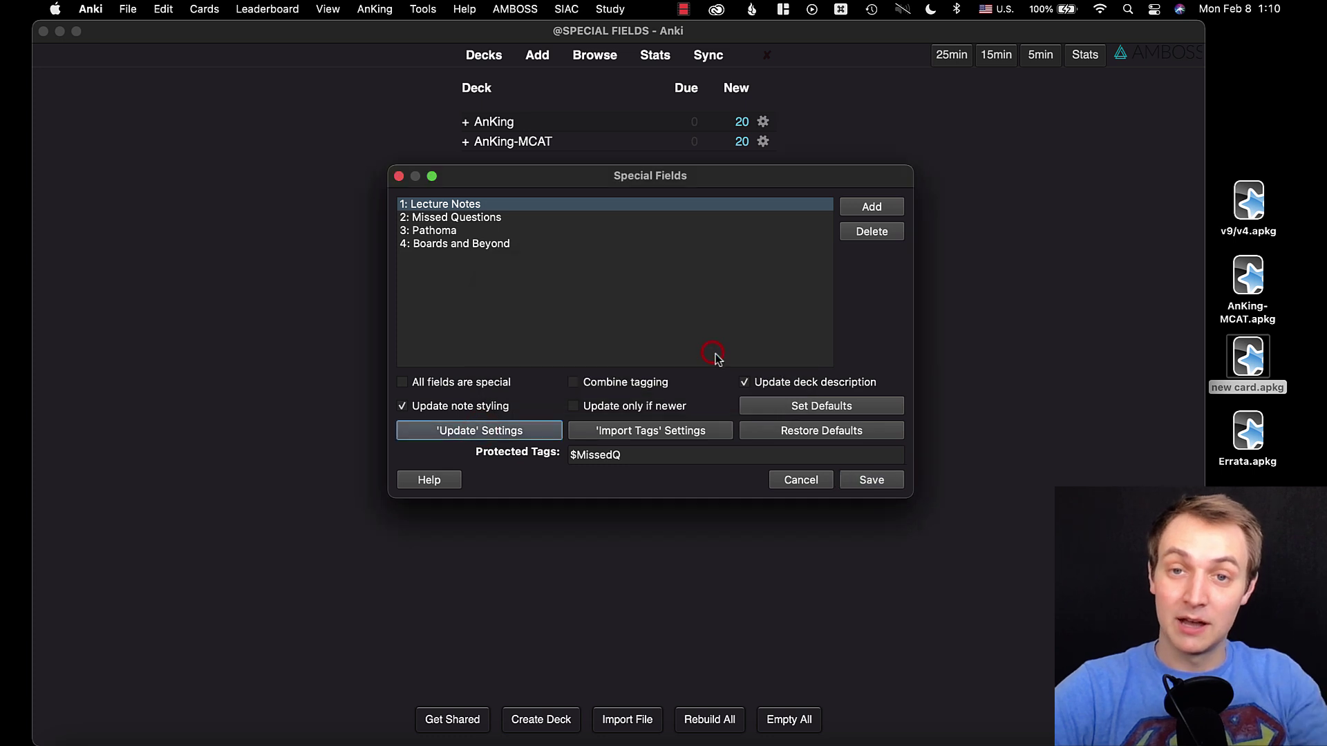
click(437, 206)
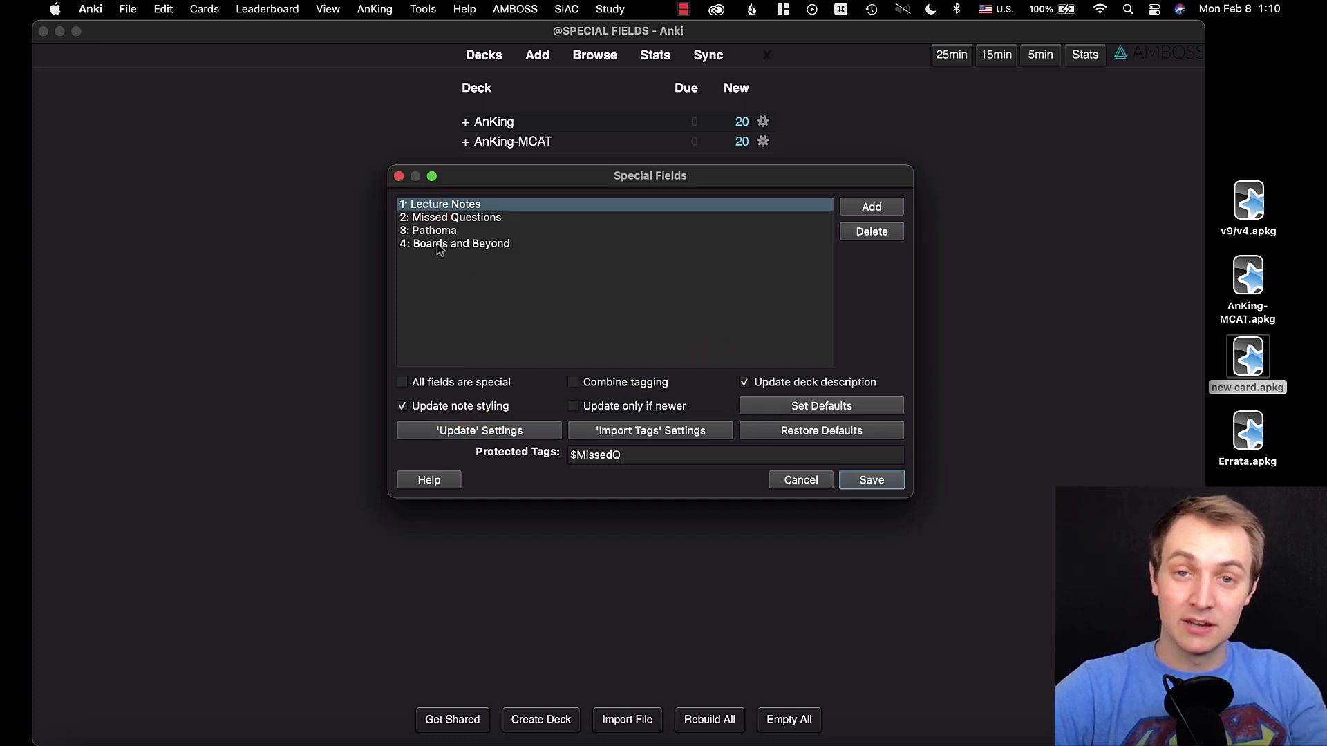
Add a special field named Text to the list and delete it again
click(871, 207)
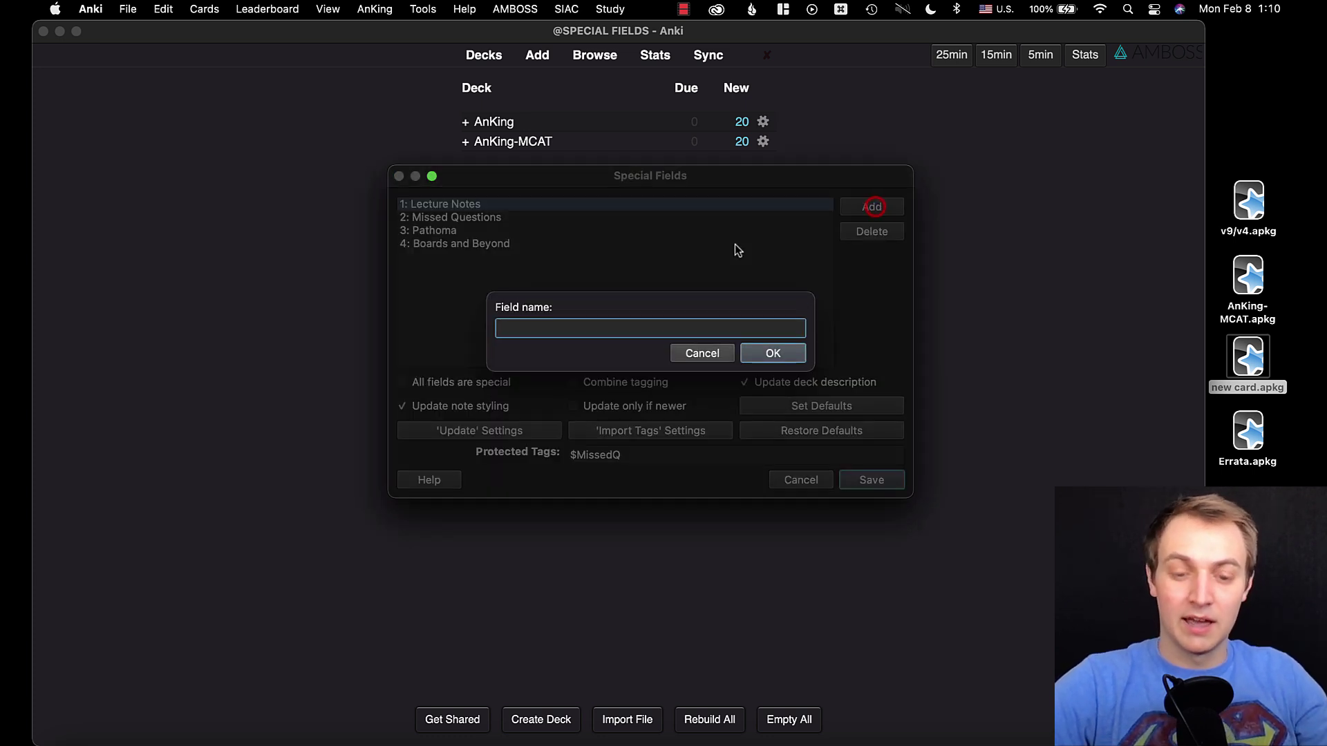
text(Text)
key(Return)
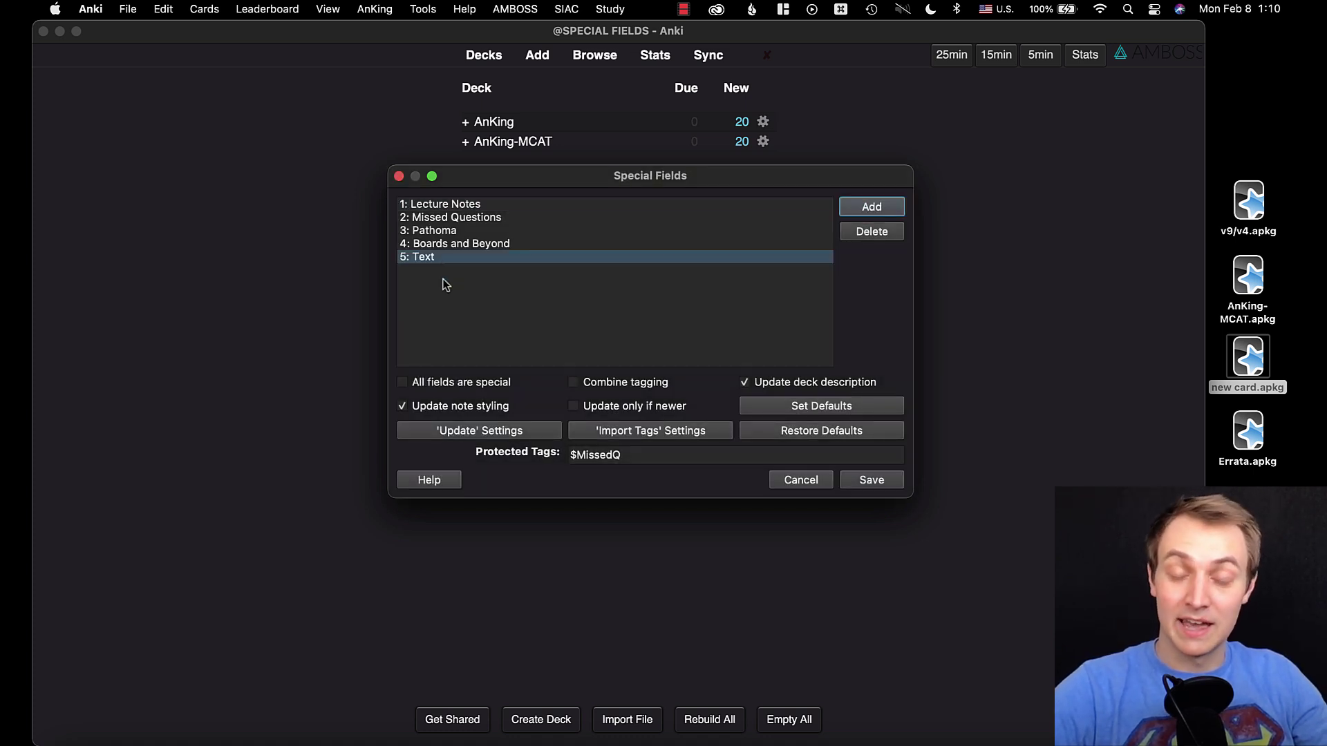
click(428, 261)
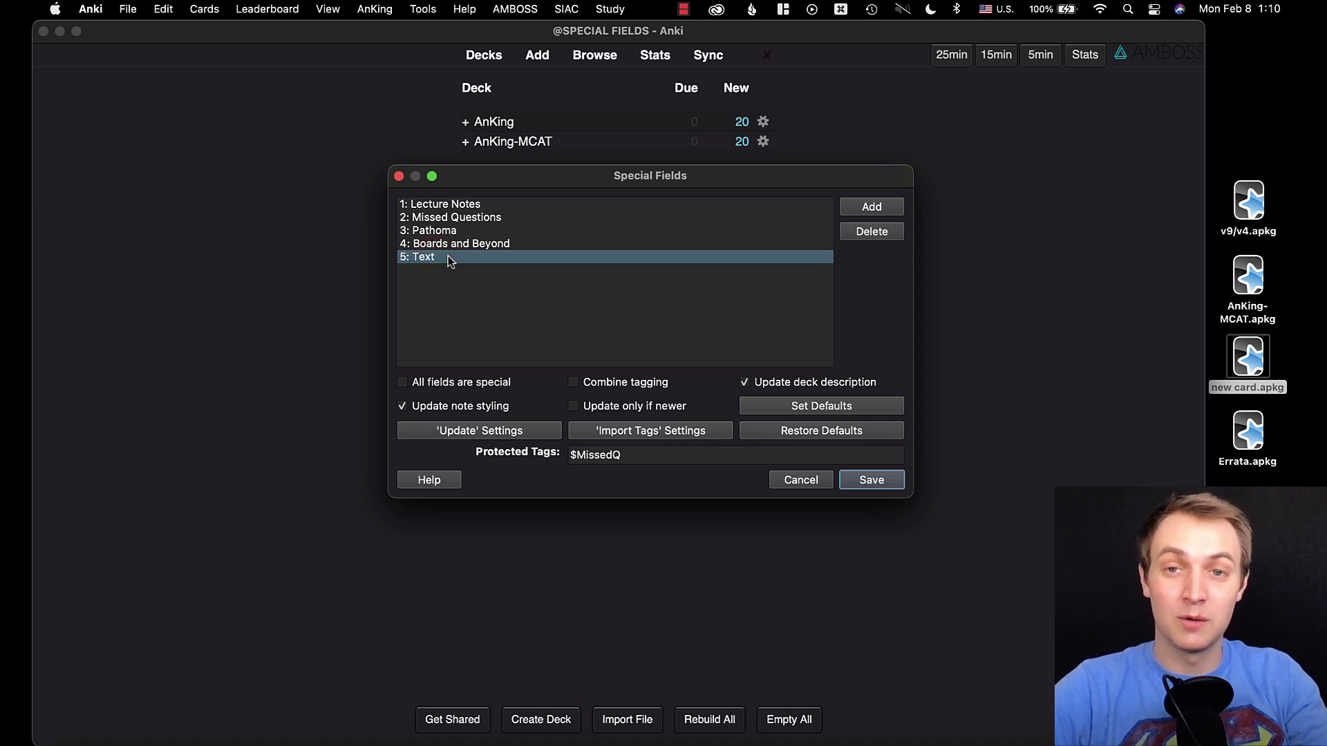
click(450, 258)
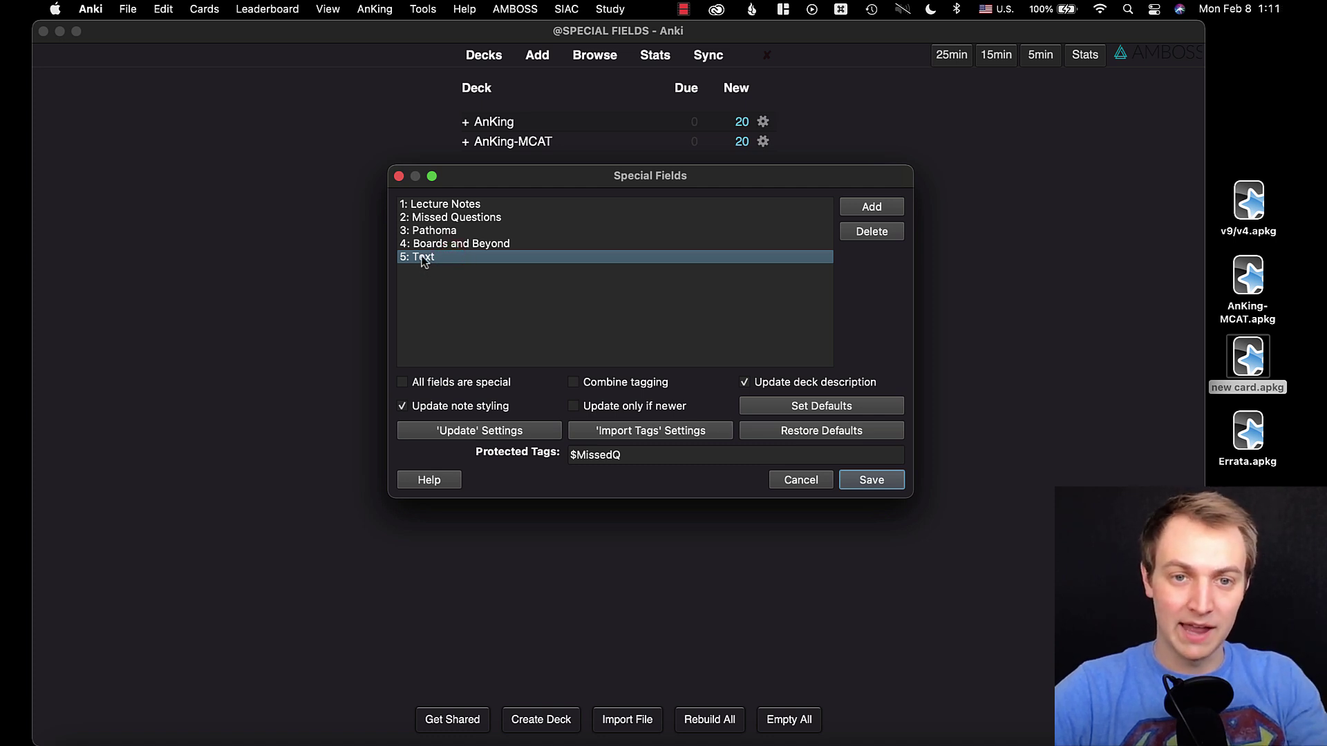
click(874, 231)
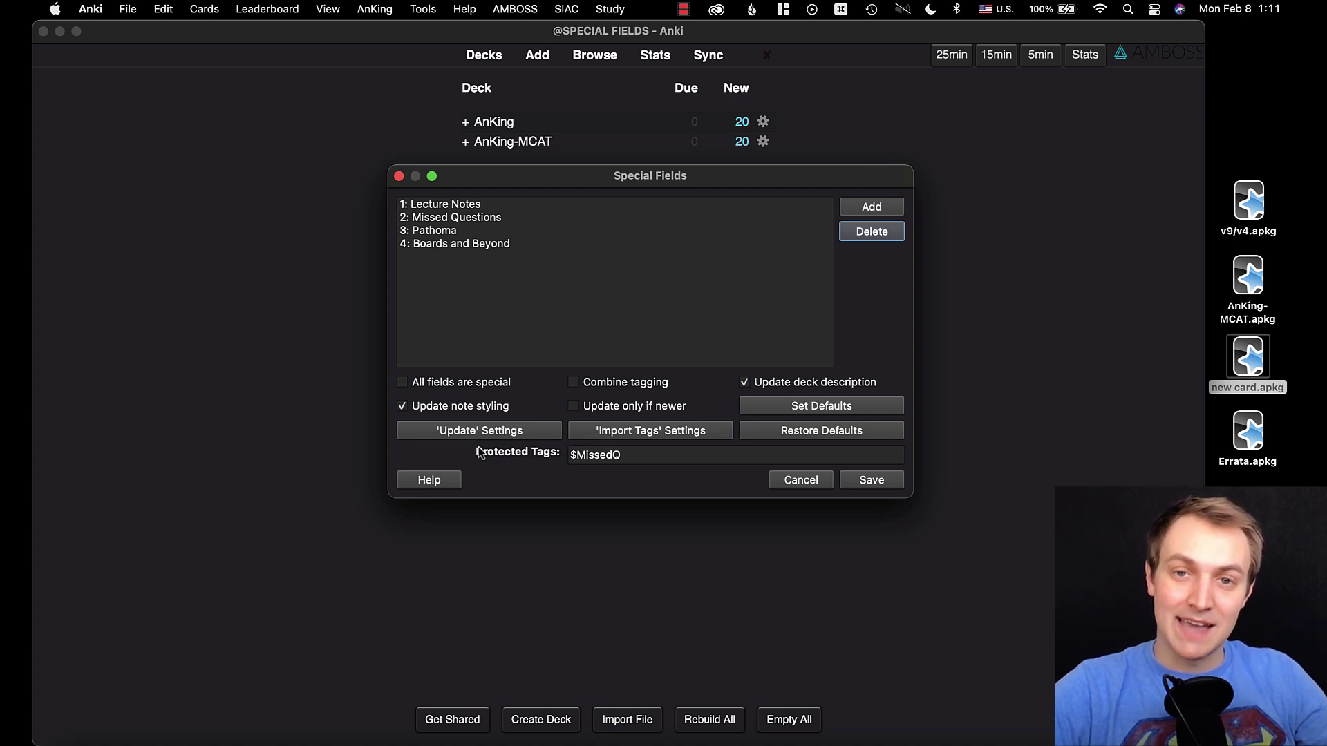
Keep $MissedQ as the protected tag and save the Special Fields settings
click(640, 458)
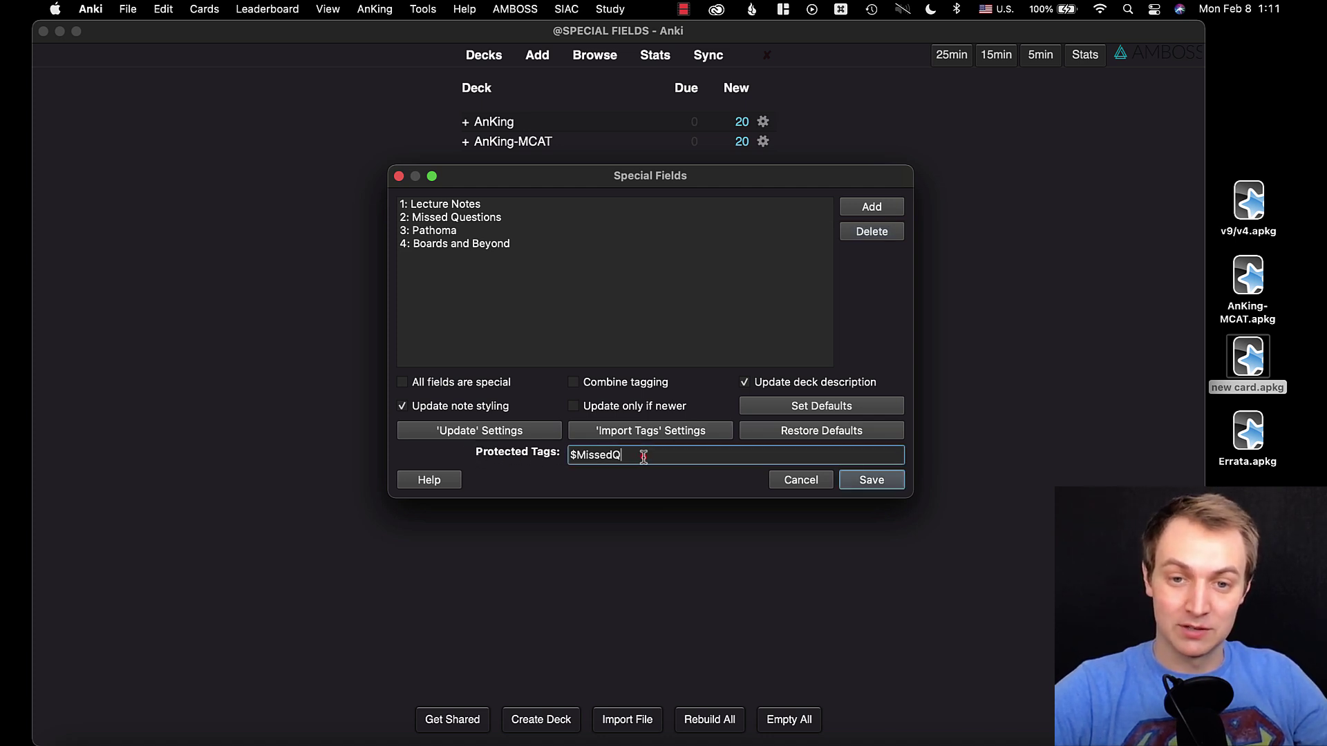
drag(637, 456, 543, 452)
click(662, 454)
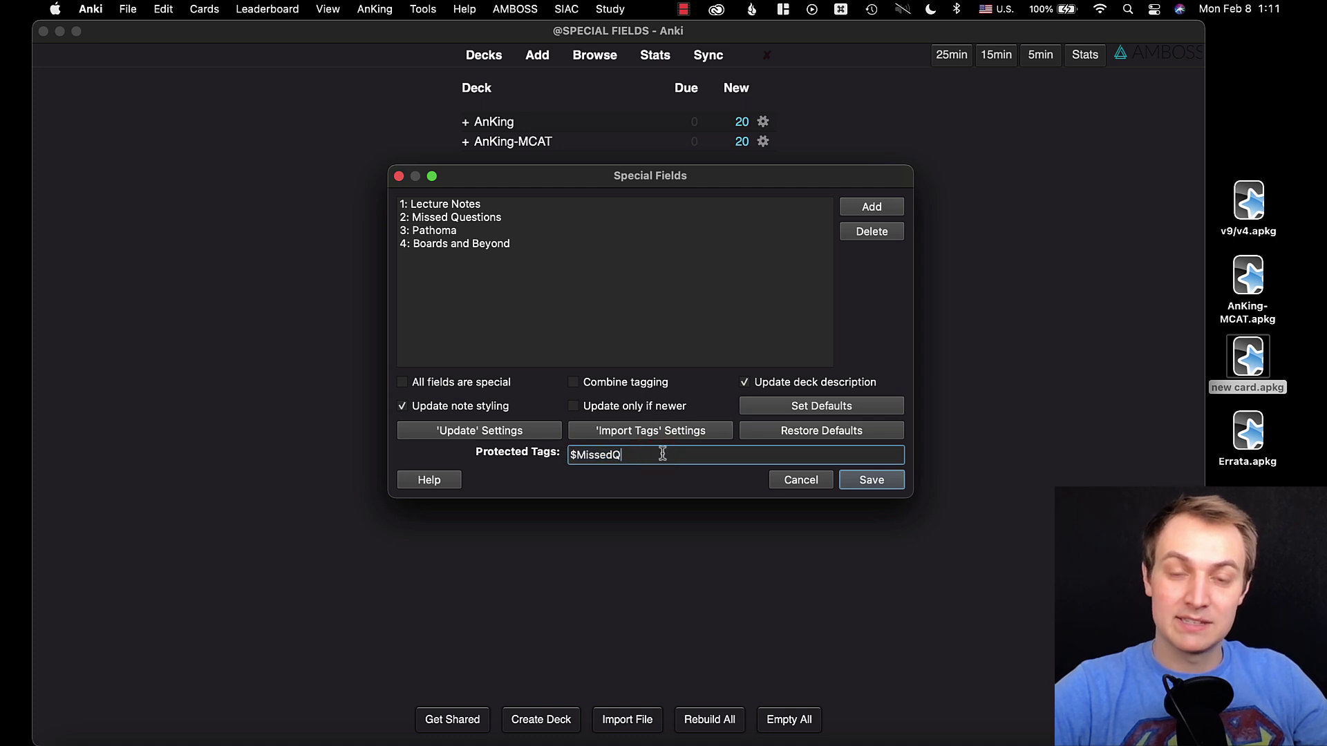
click(873, 481)
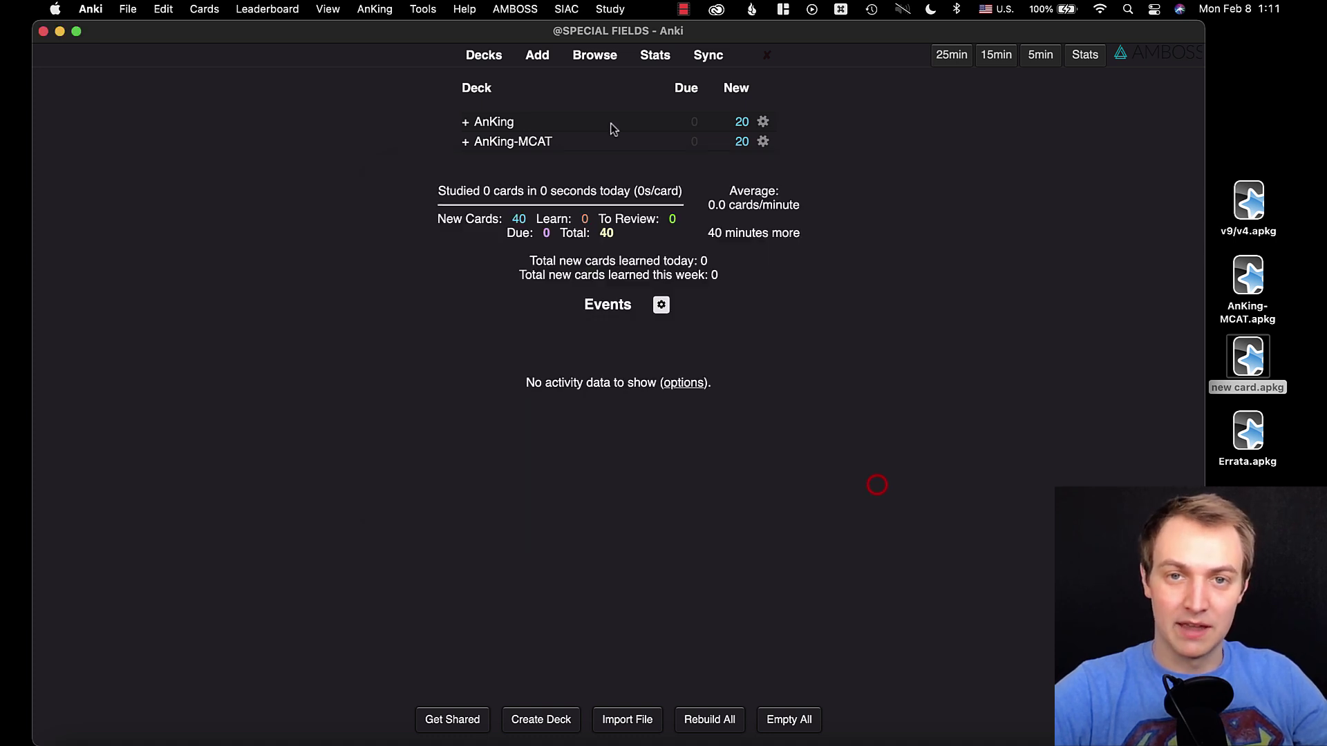
Browse the cards tagged $MissedQ and $tag_i_dont_care_about, and close the card browser
click(595, 56)
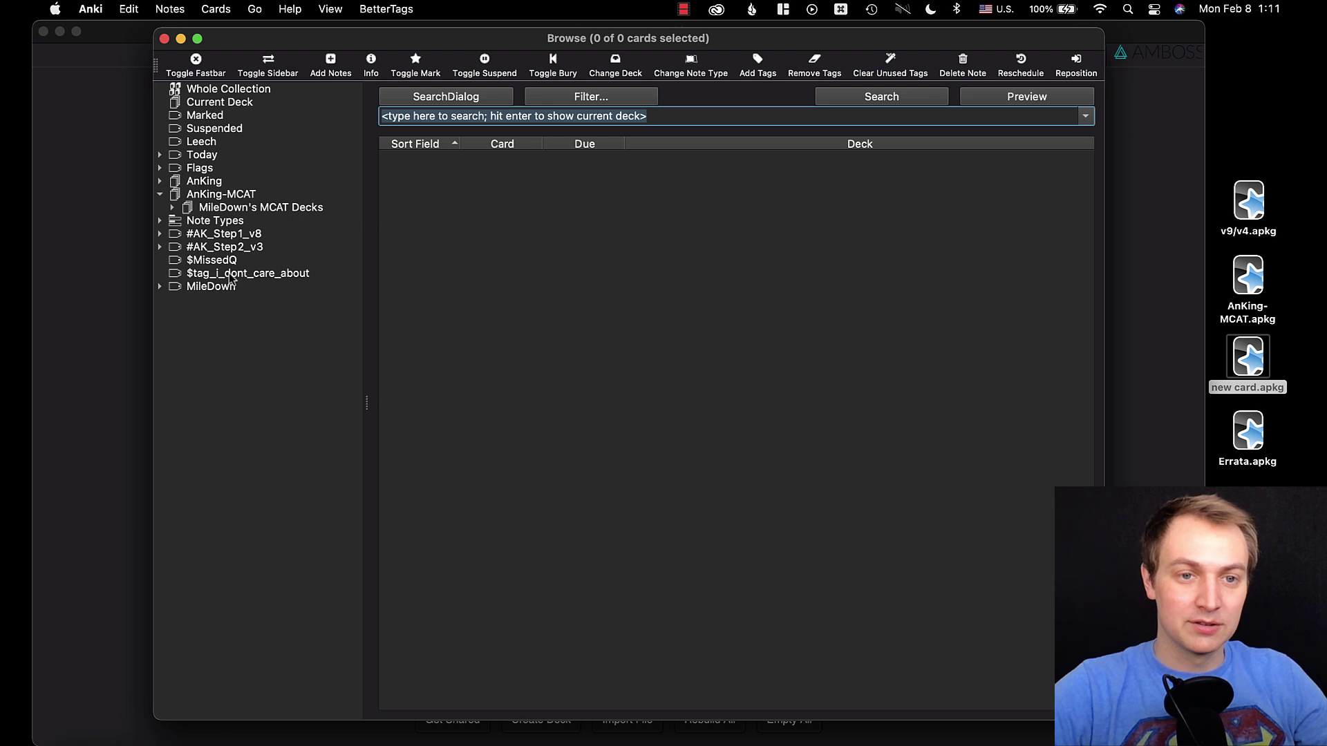
click(209, 261)
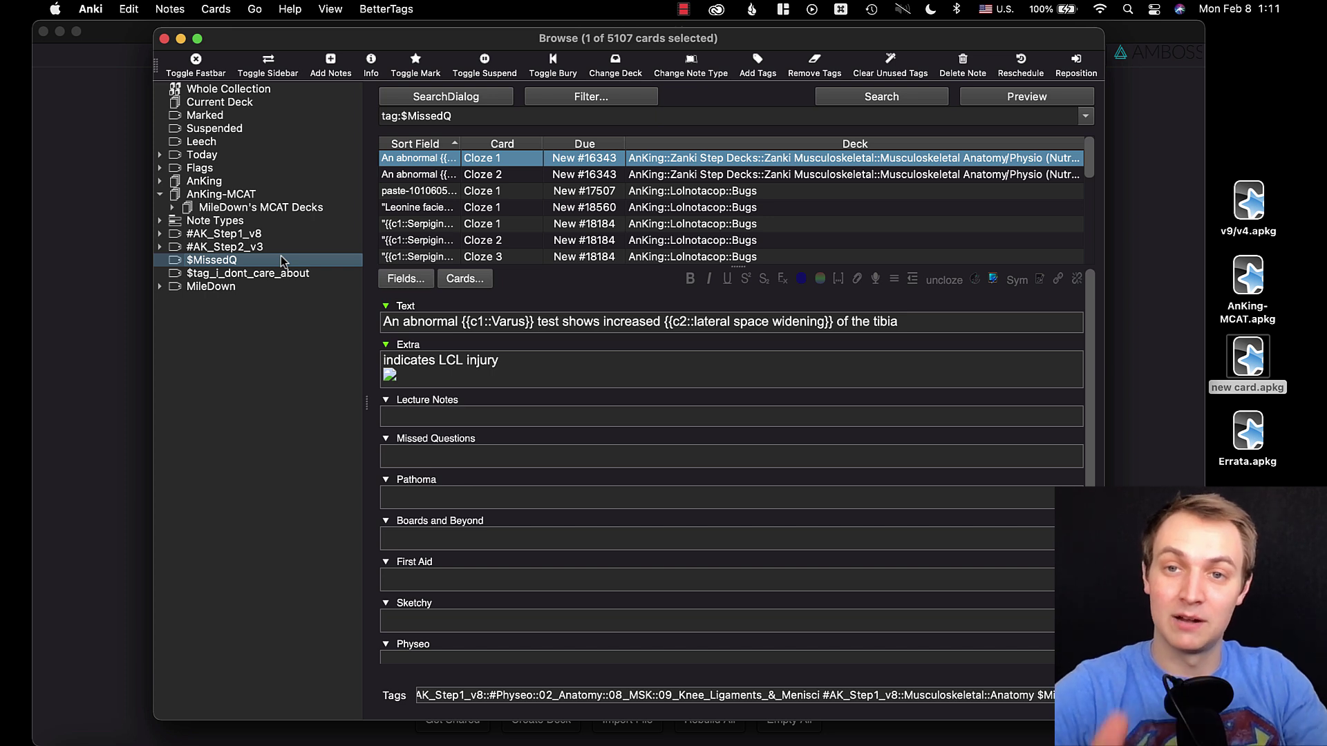
click(222, 275)
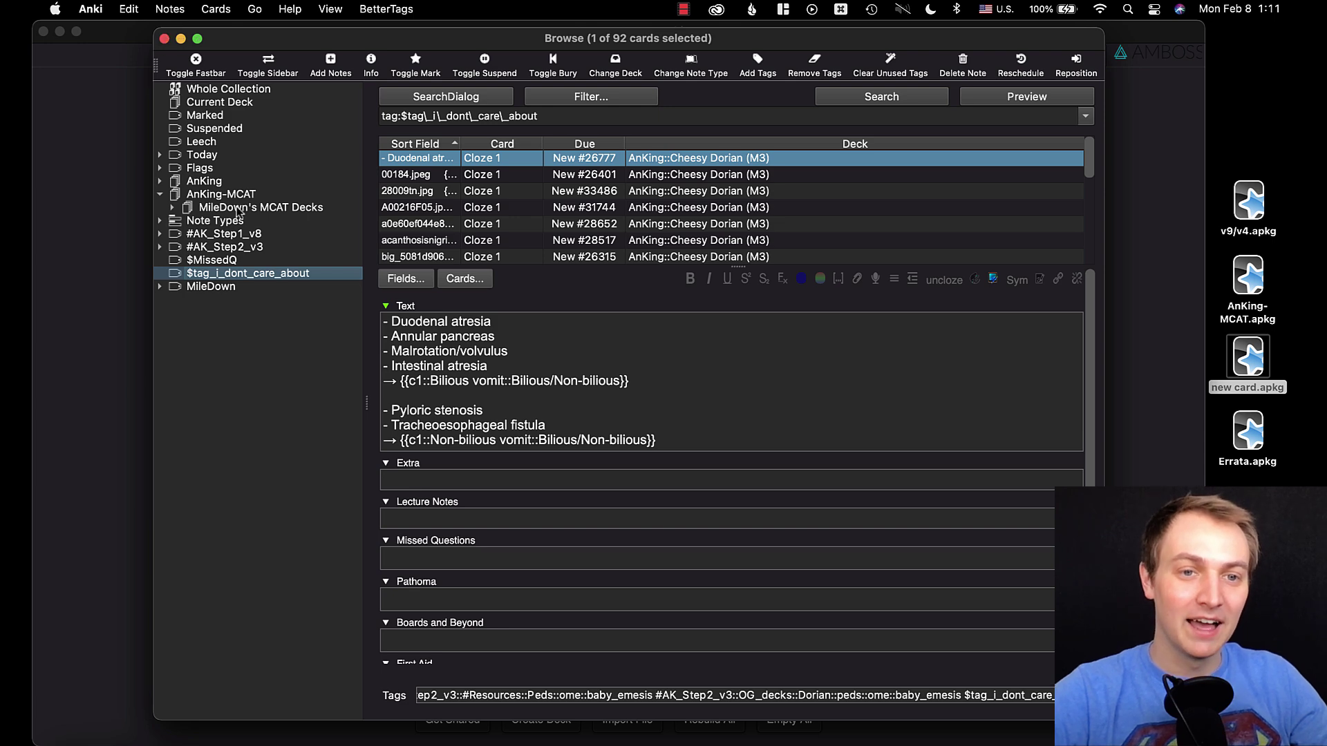
click(163, 38)
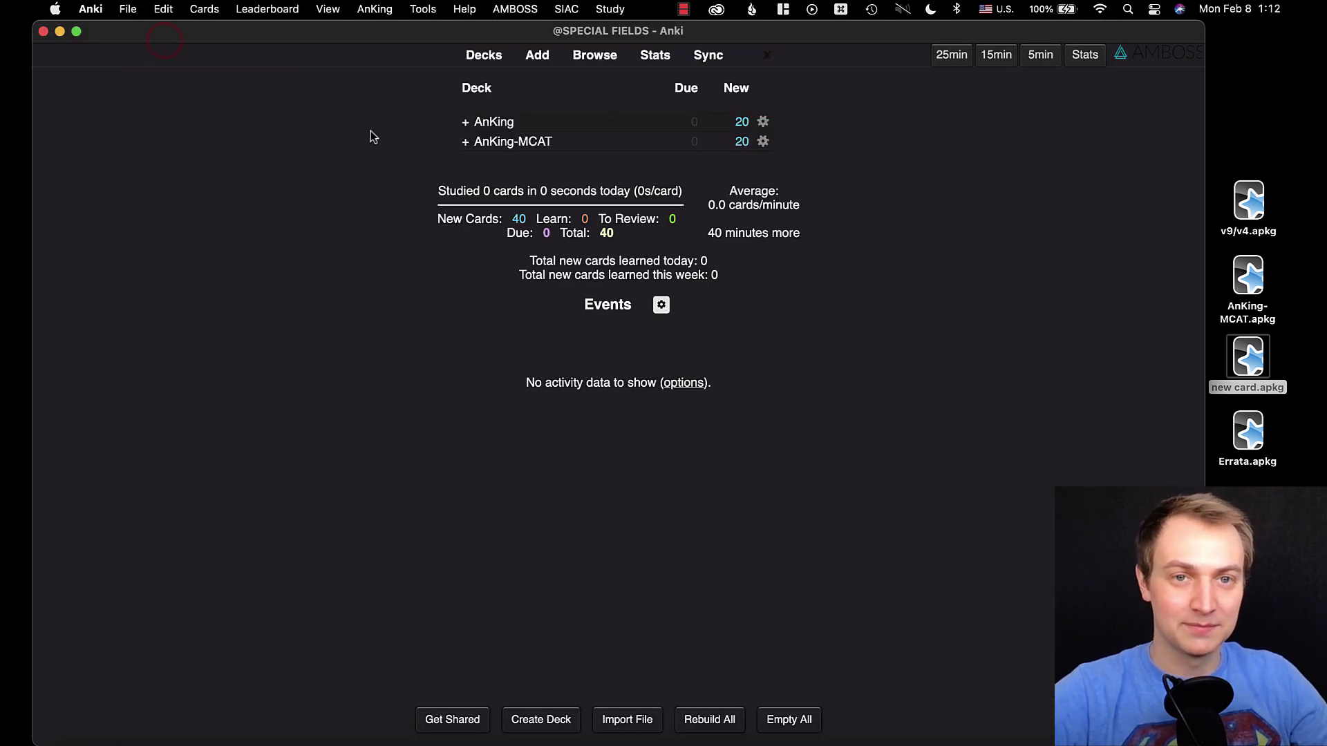
Reopen the Special Fields settings and reapply the preset for updating a deck
click(416, 9)
click(486, 184)
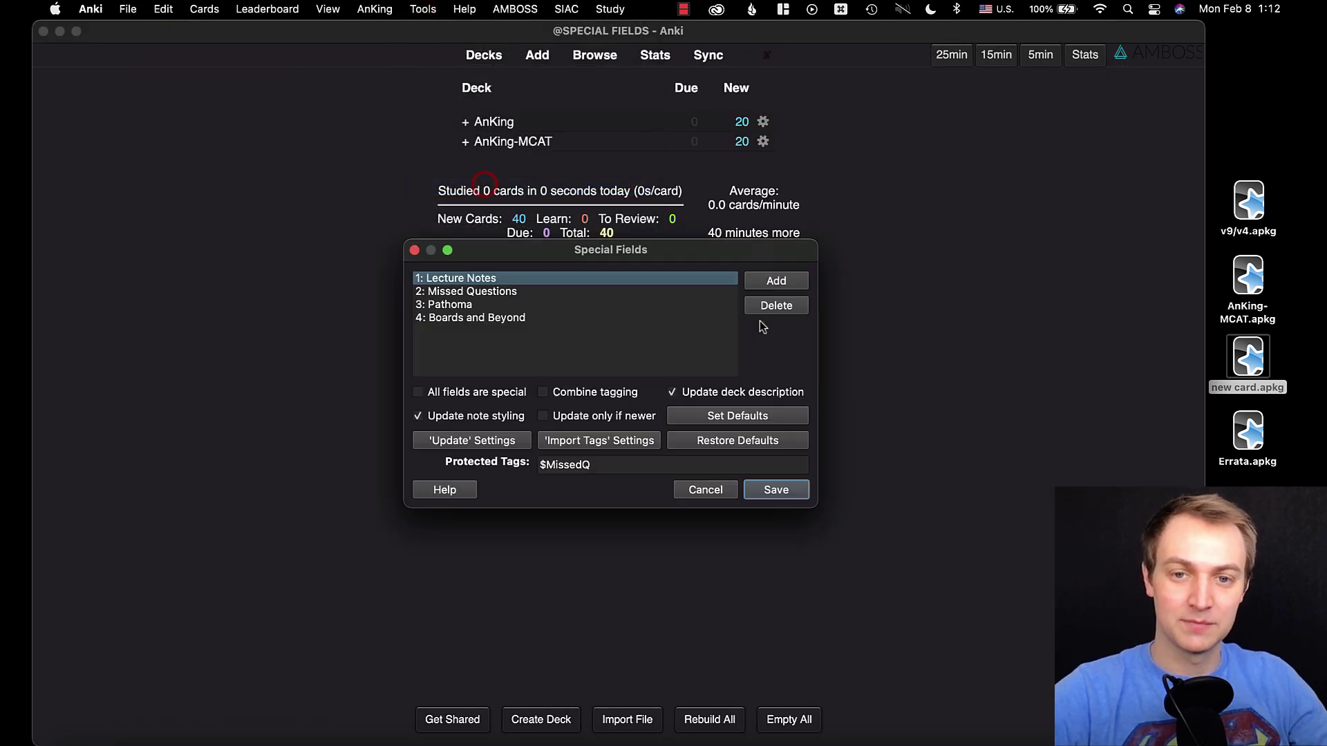
click(467, 442)
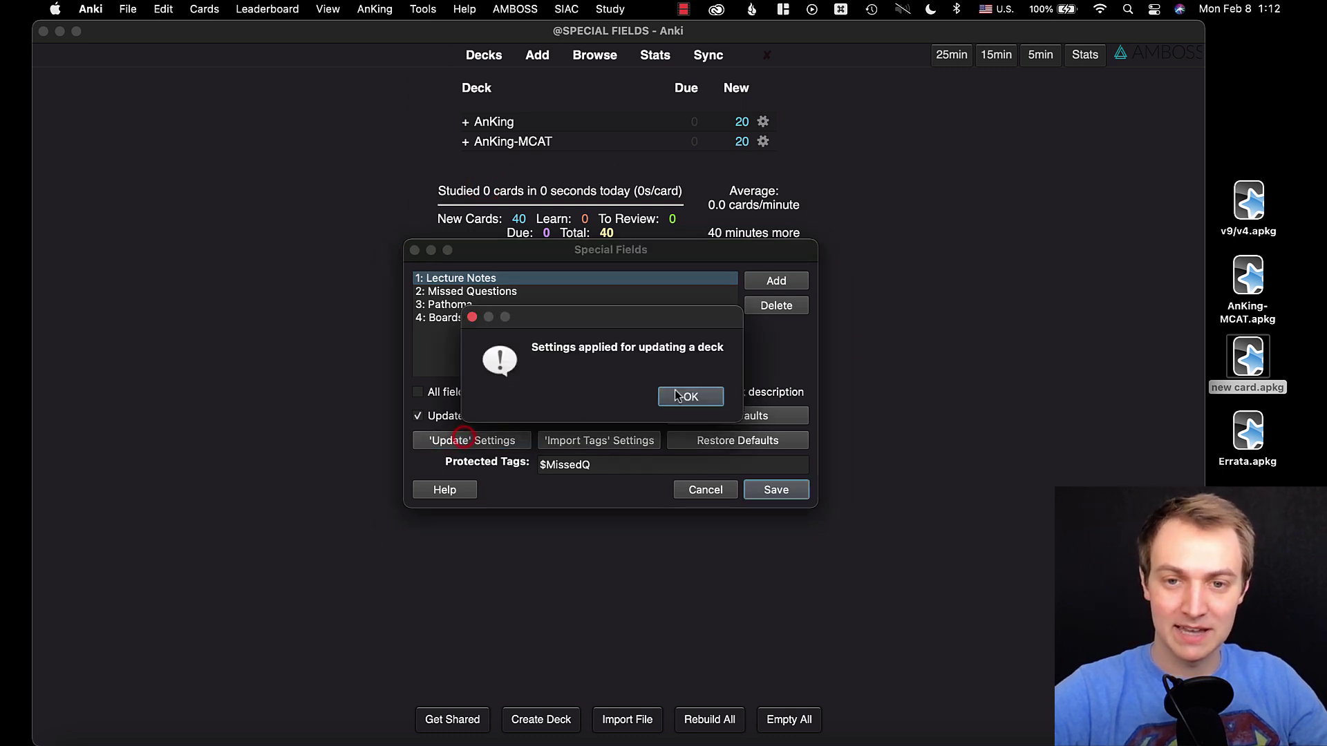
click(691, 392)
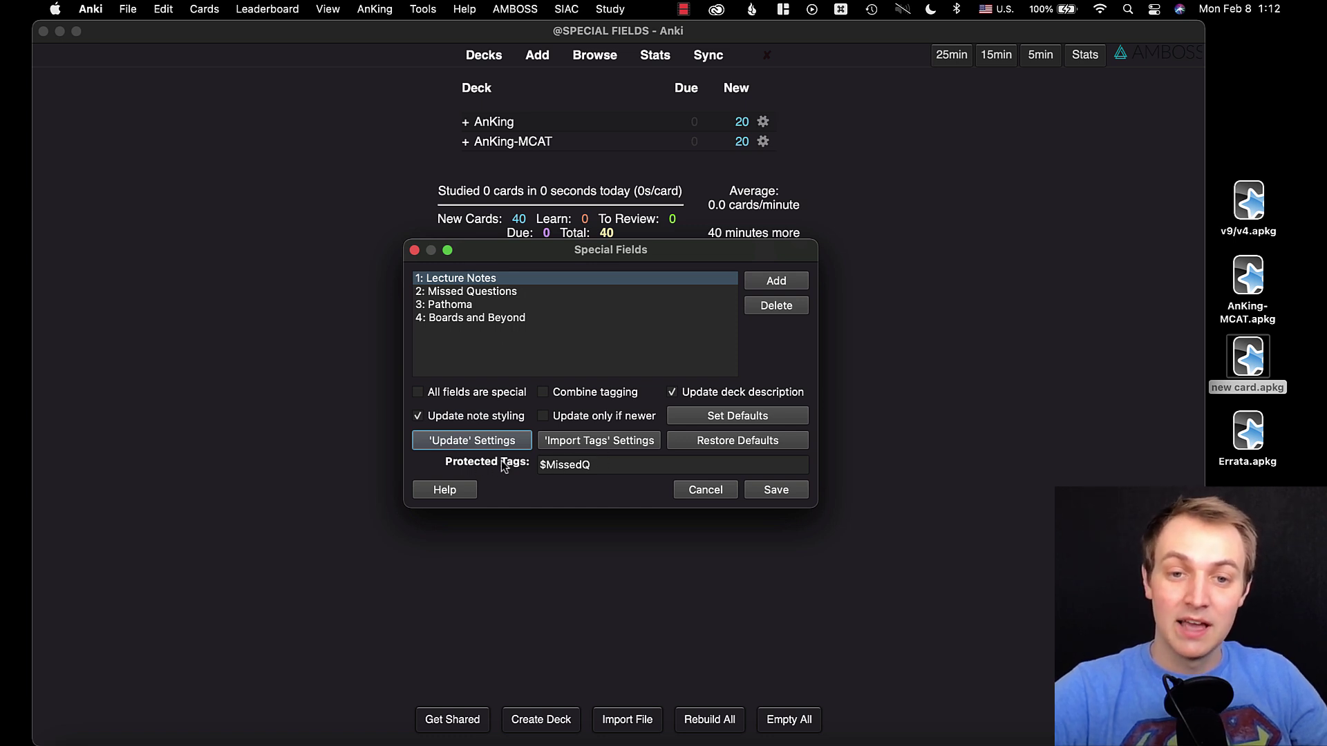
Check the protected tags explanation, leave $MissedQ as the protected tag, and save the settings
mouse_move(500, 461)
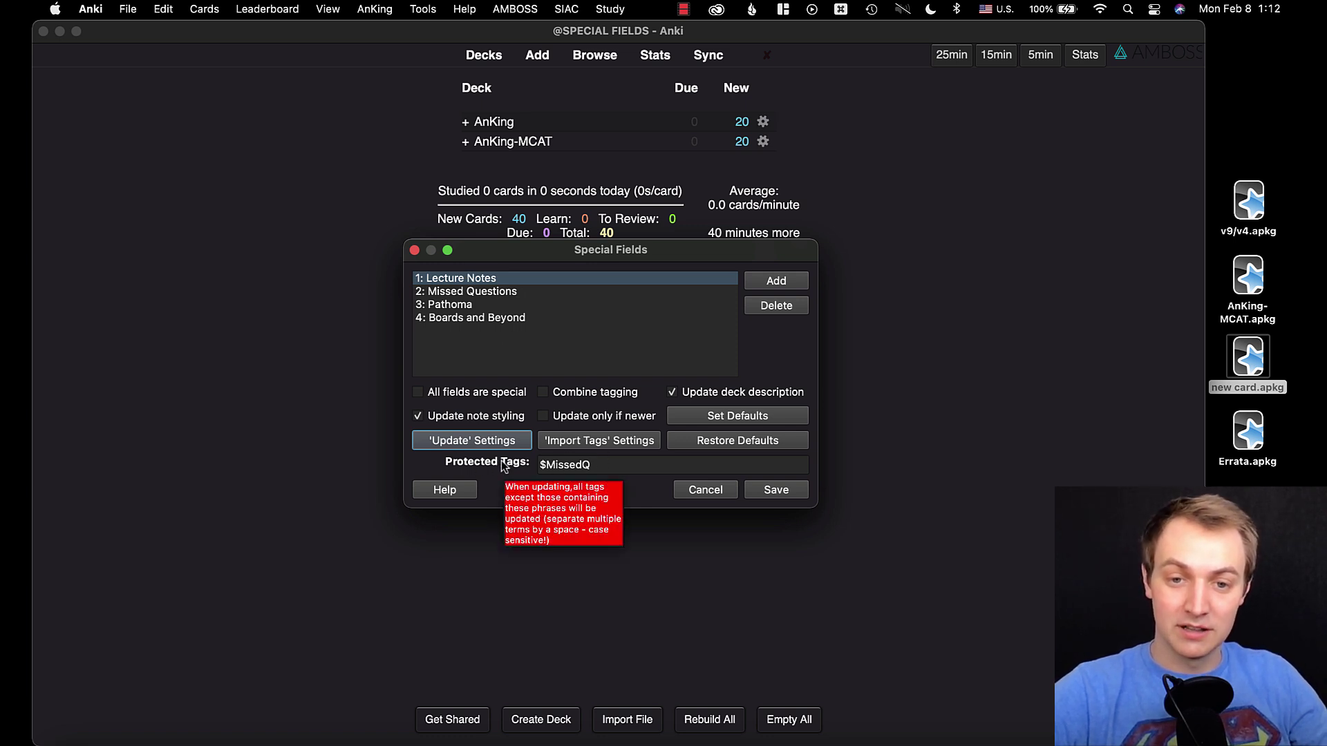
click(606, 463)
drag(619, 464, 537, 467)
click(619, 468)
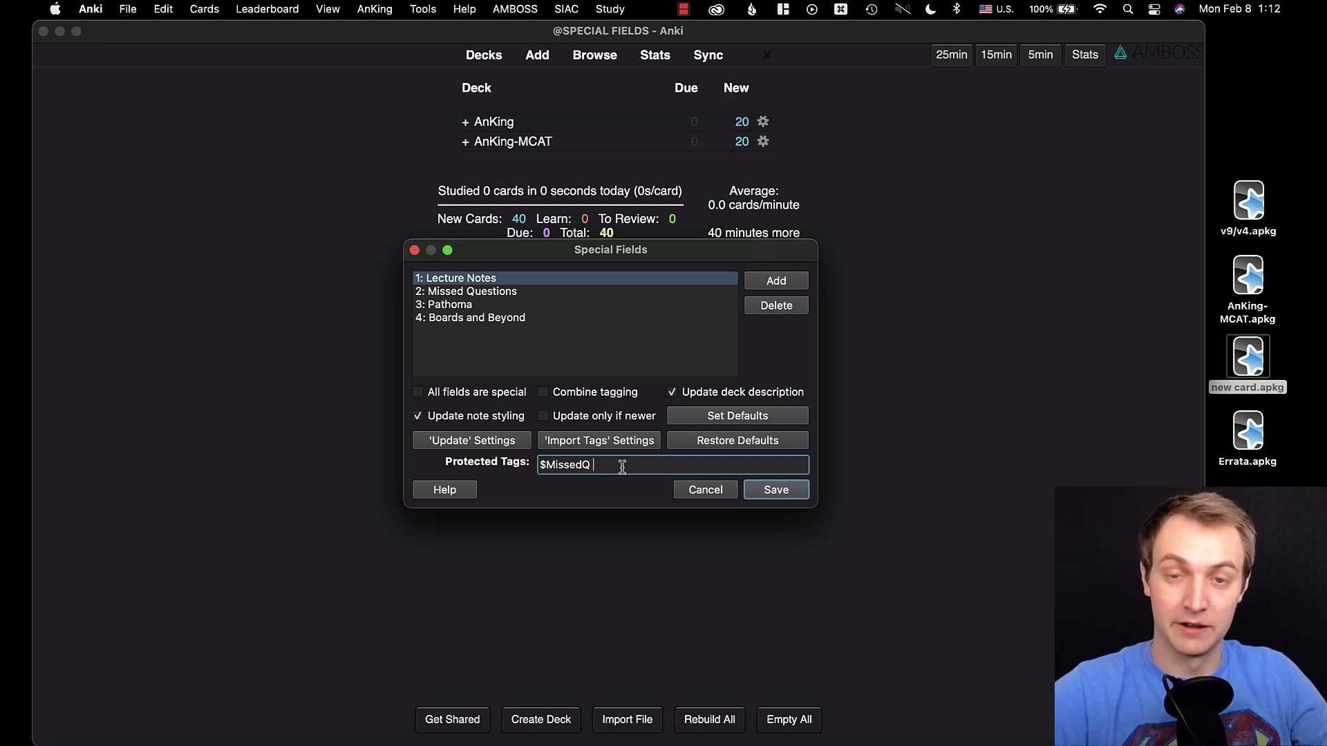
click(777, 491)
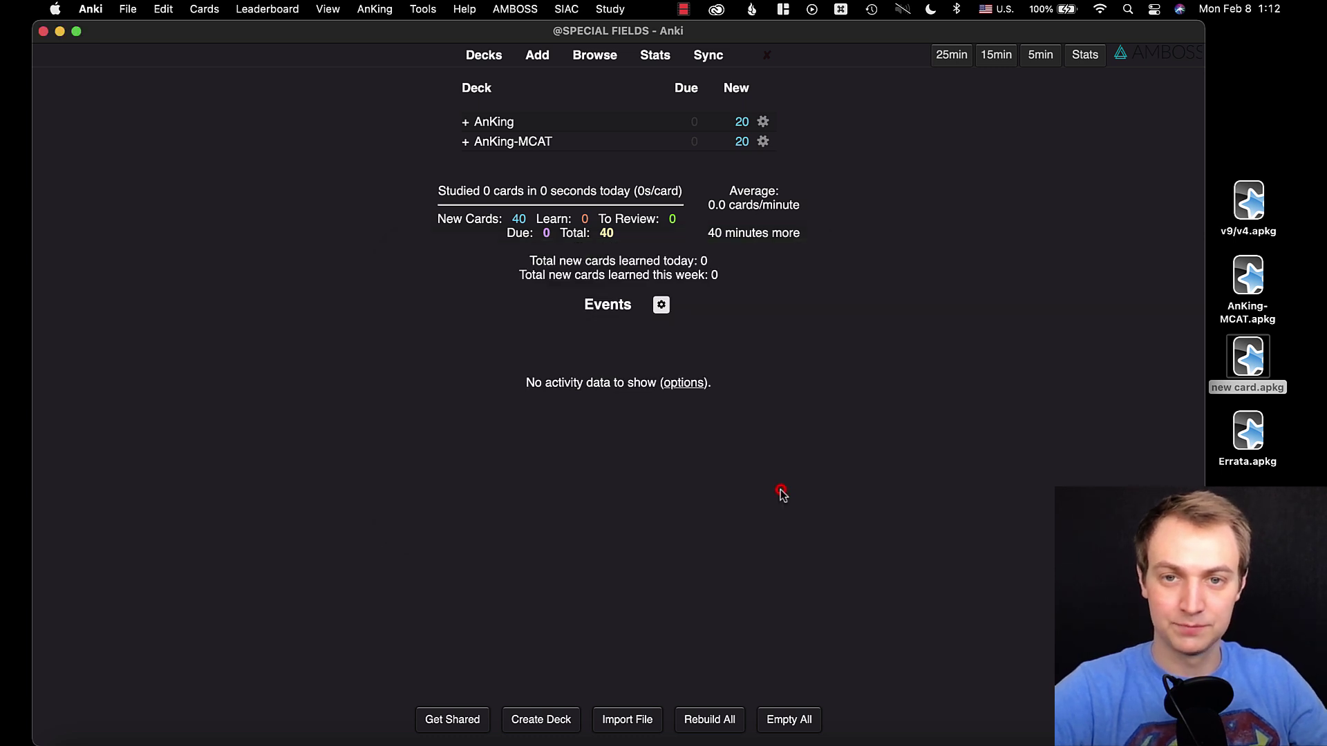
Import the v9/v4.apkg deck update file from the desktop into the collection
double_click(1251, 207)
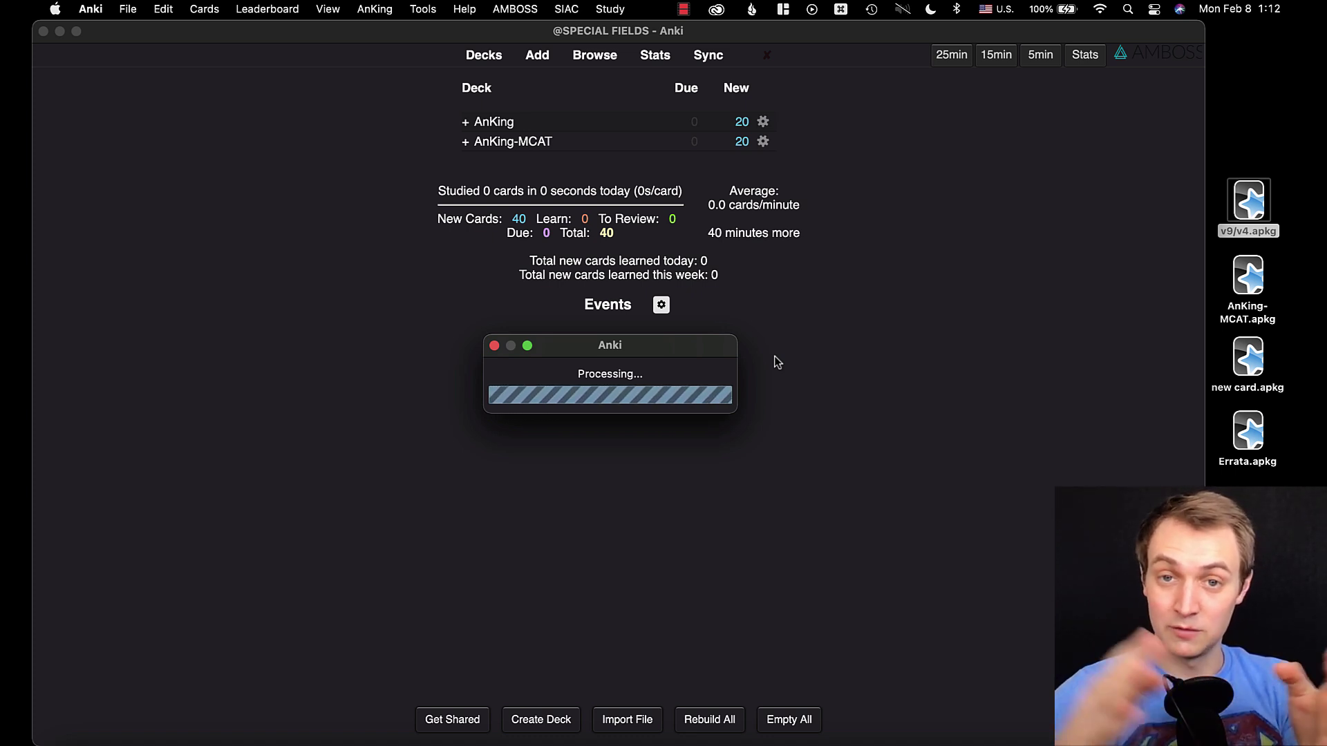
click(786, 354)
click(657, 345)
click(909, 387)
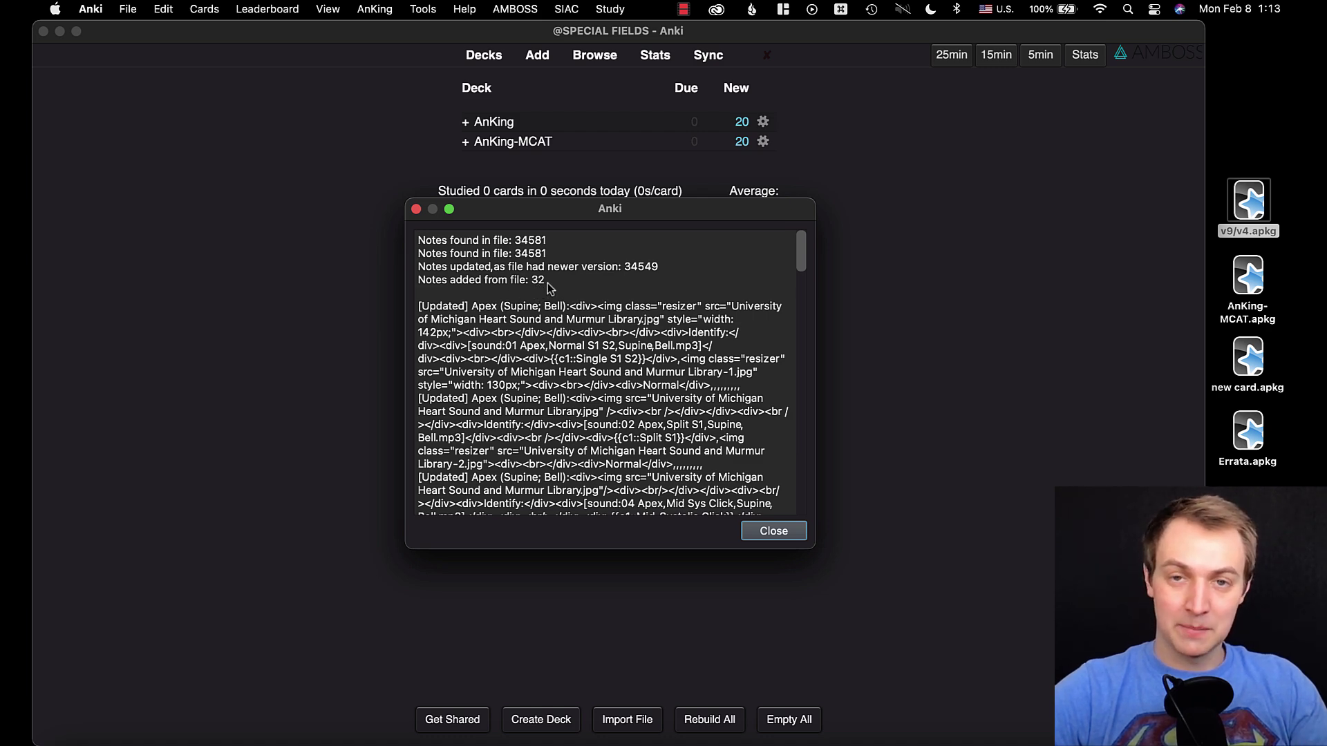
Review the import log through to its last entries and close it
drag(803, 248, 803, 570)
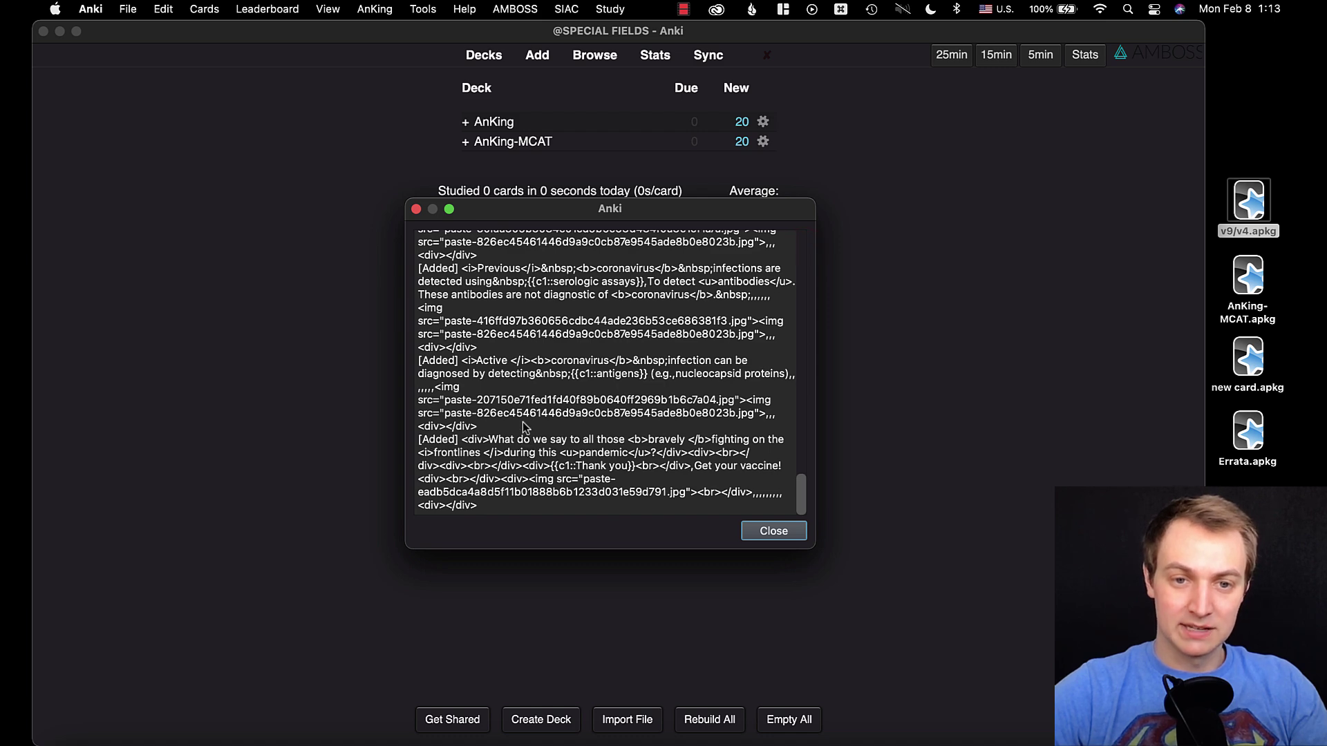
drag(803, 508, 790, 562)
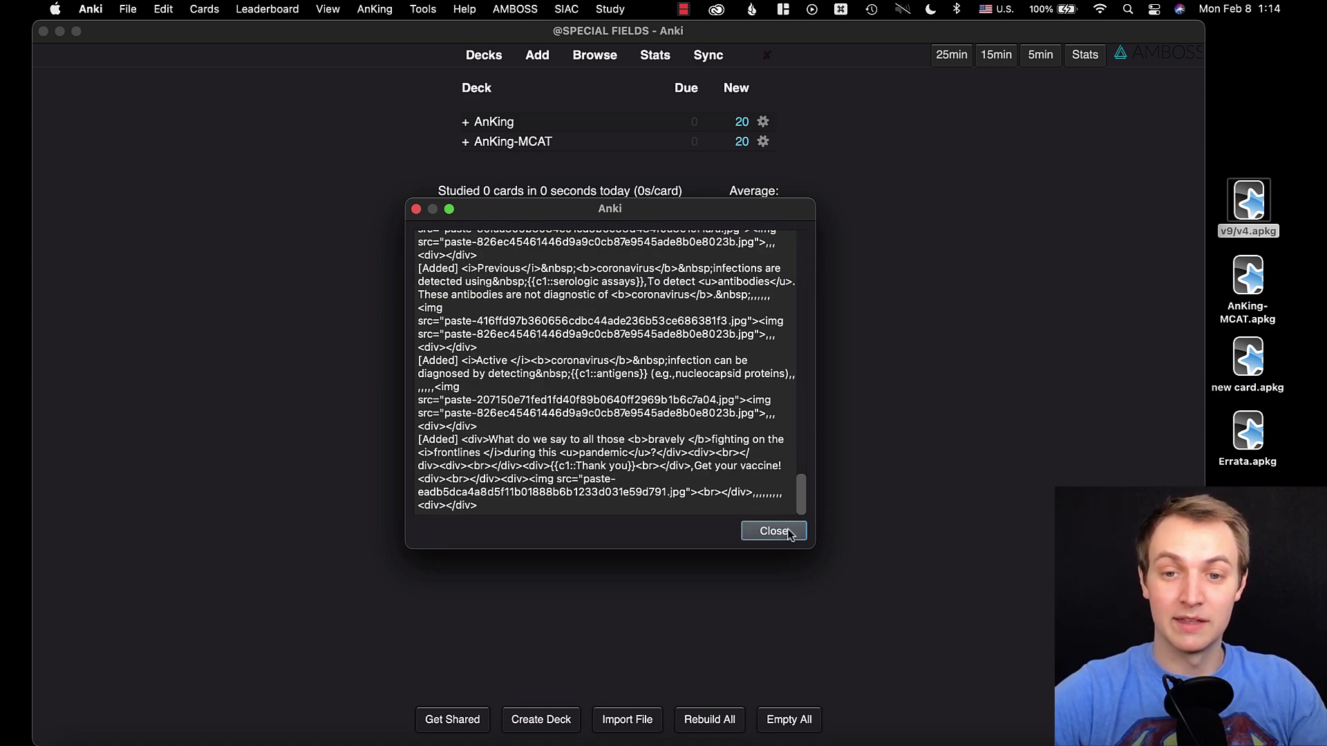
click(773, 531)
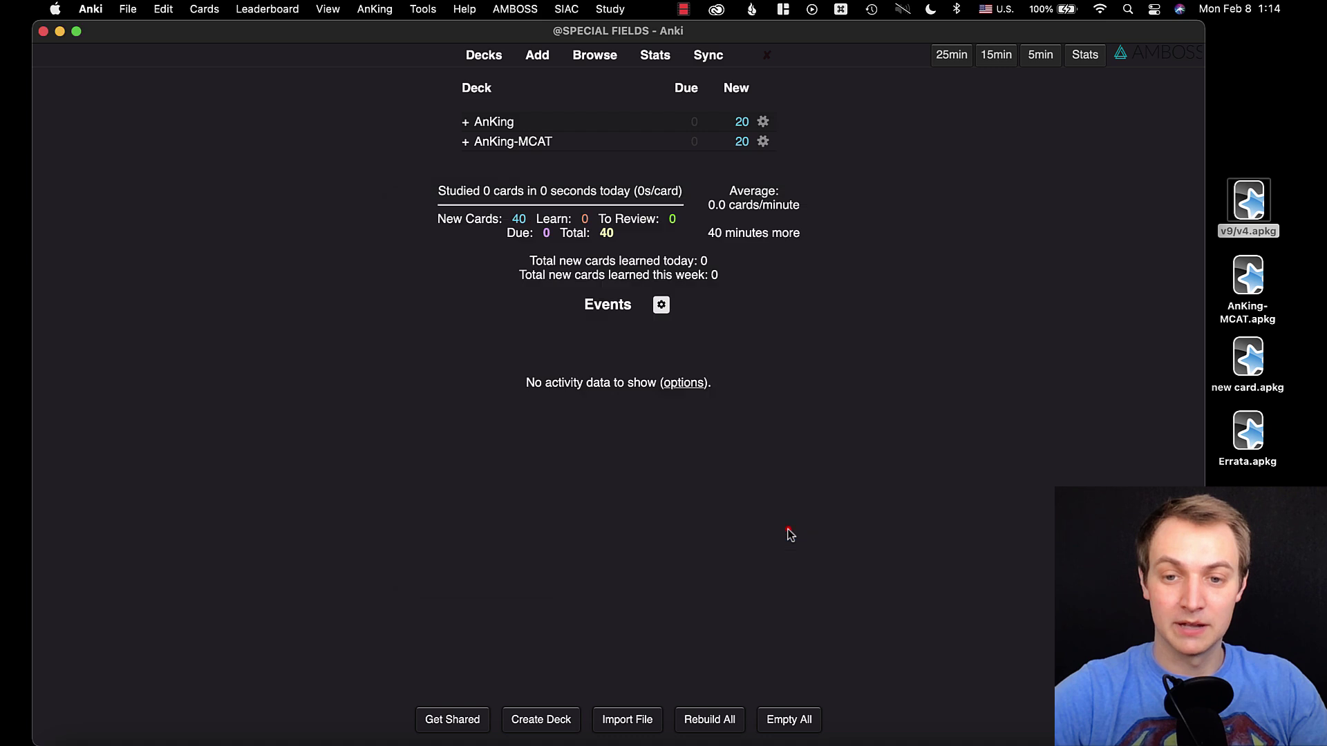
Open the AnKing deck overview, view the "This deck includes" section of its description, and collapse the description
click(494, 122)
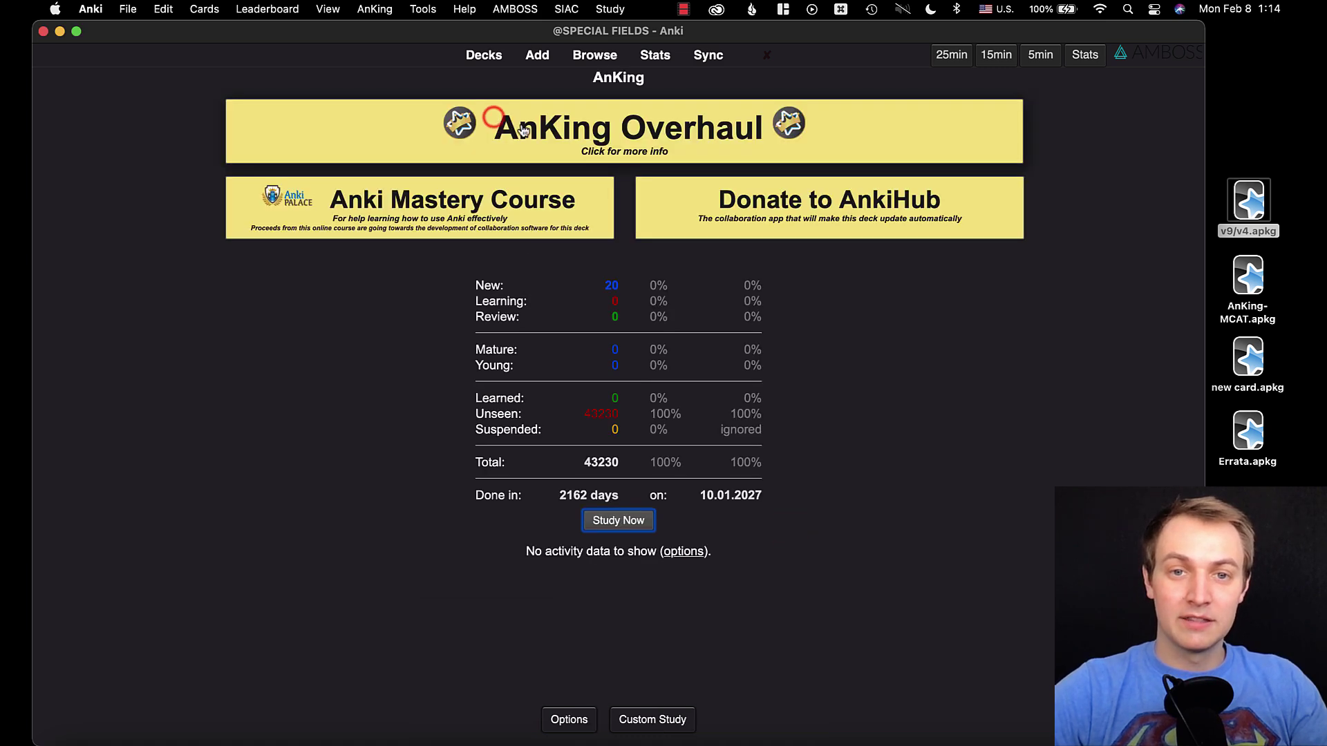
click(494, 123)
click(359, 222)
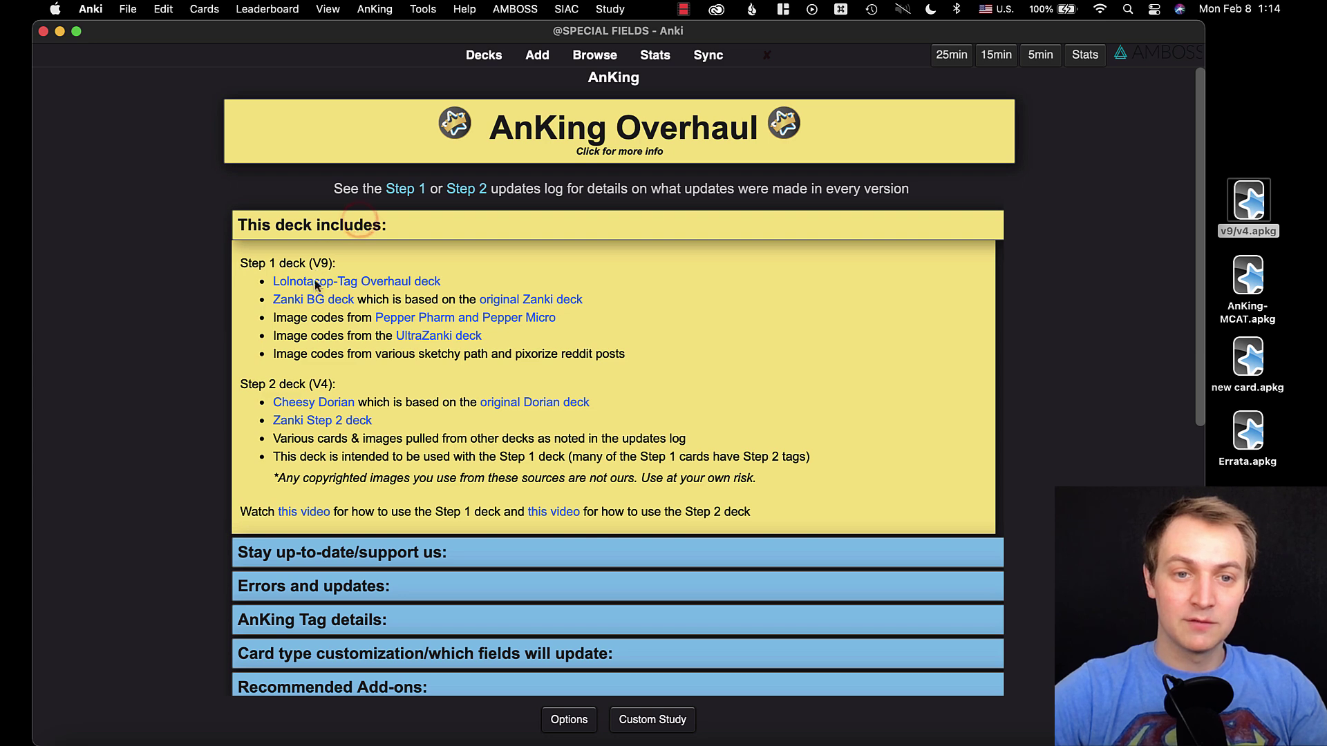
click(517, 237)
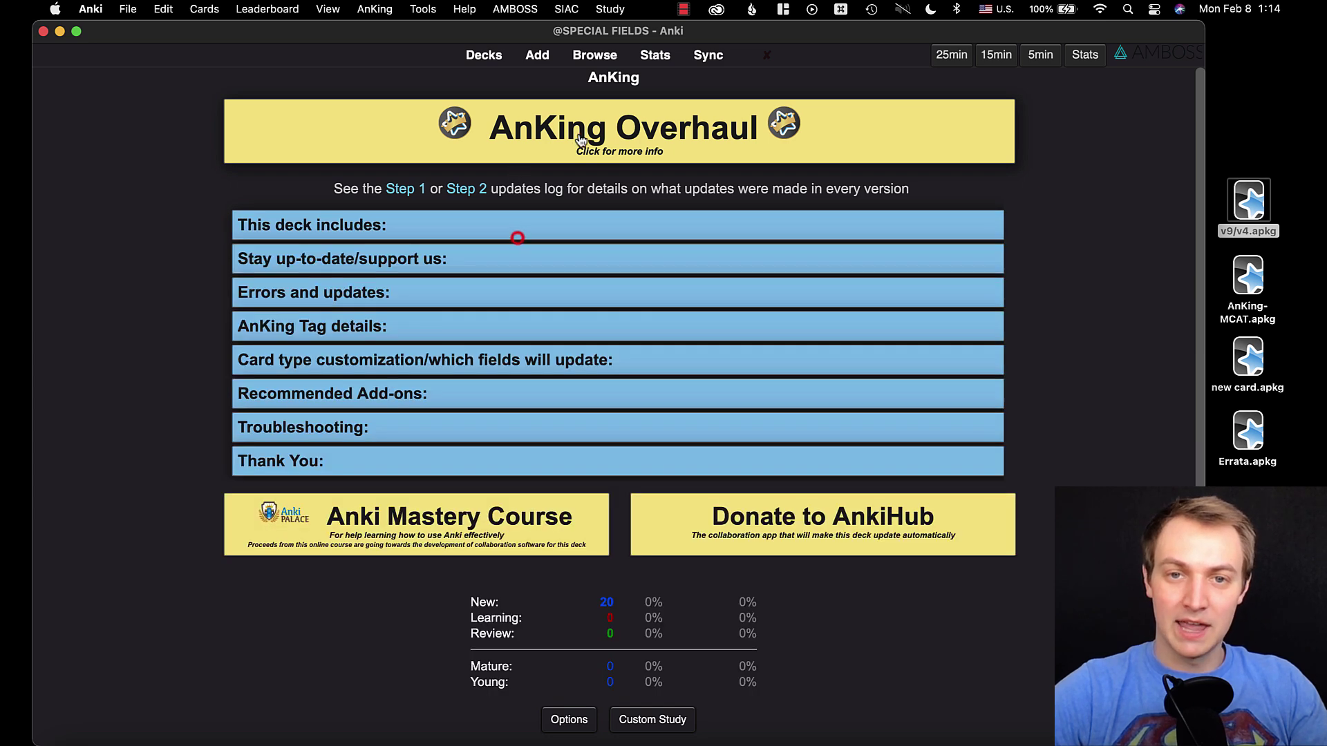
click(579, 134)
In the card browser, check for cards tagged #AK_Step1_v8, #AK_Step2_v3, $MissedQ and $tag_i_dont_care_about, collapsing the #AK_Step1_v9 and #AK_Step2_v4 tags
click(594, 54)
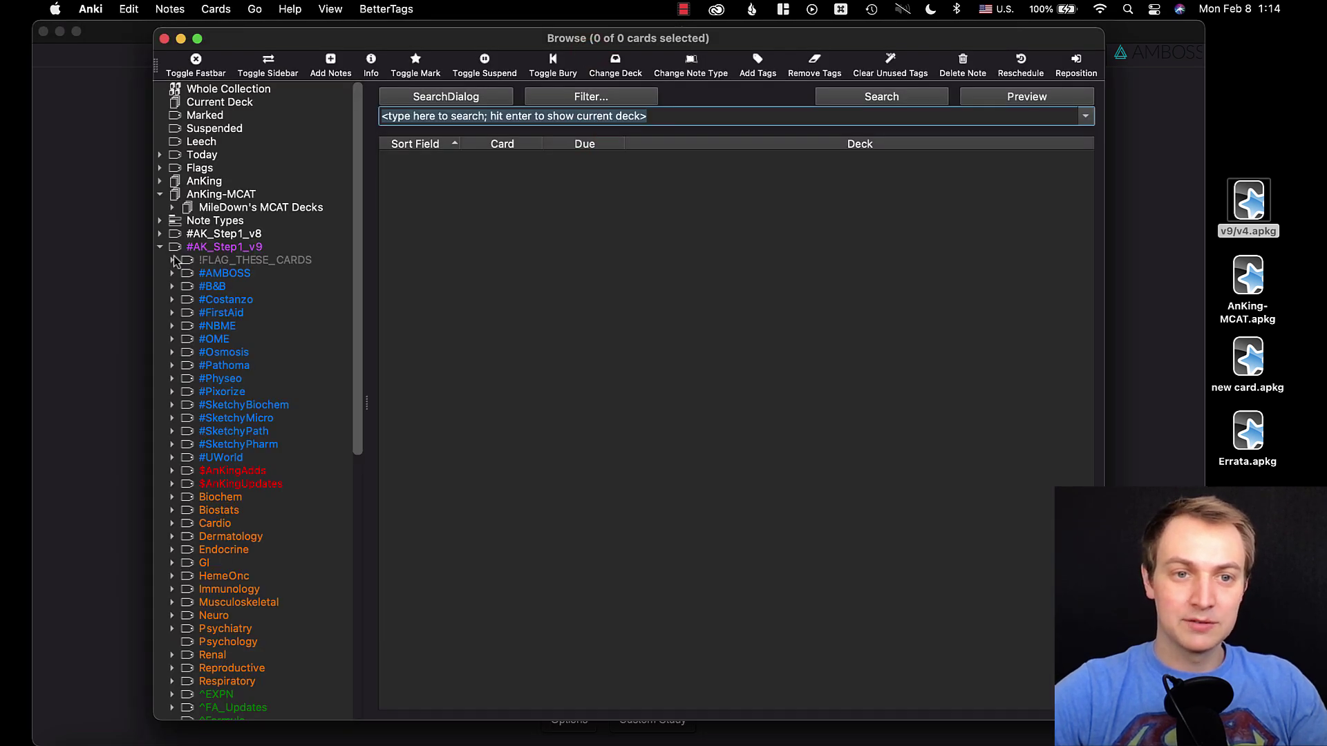
click(253, 248)
click(257, 236)
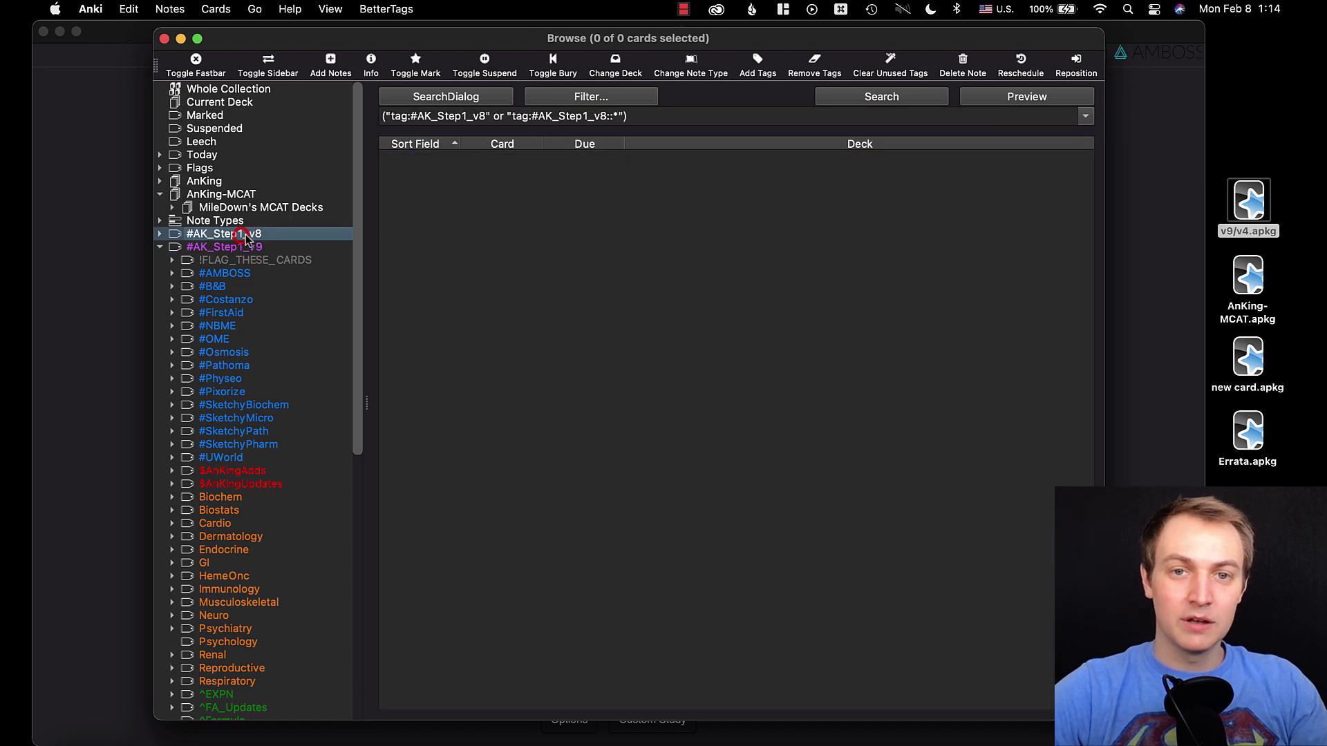
click(159, 247)
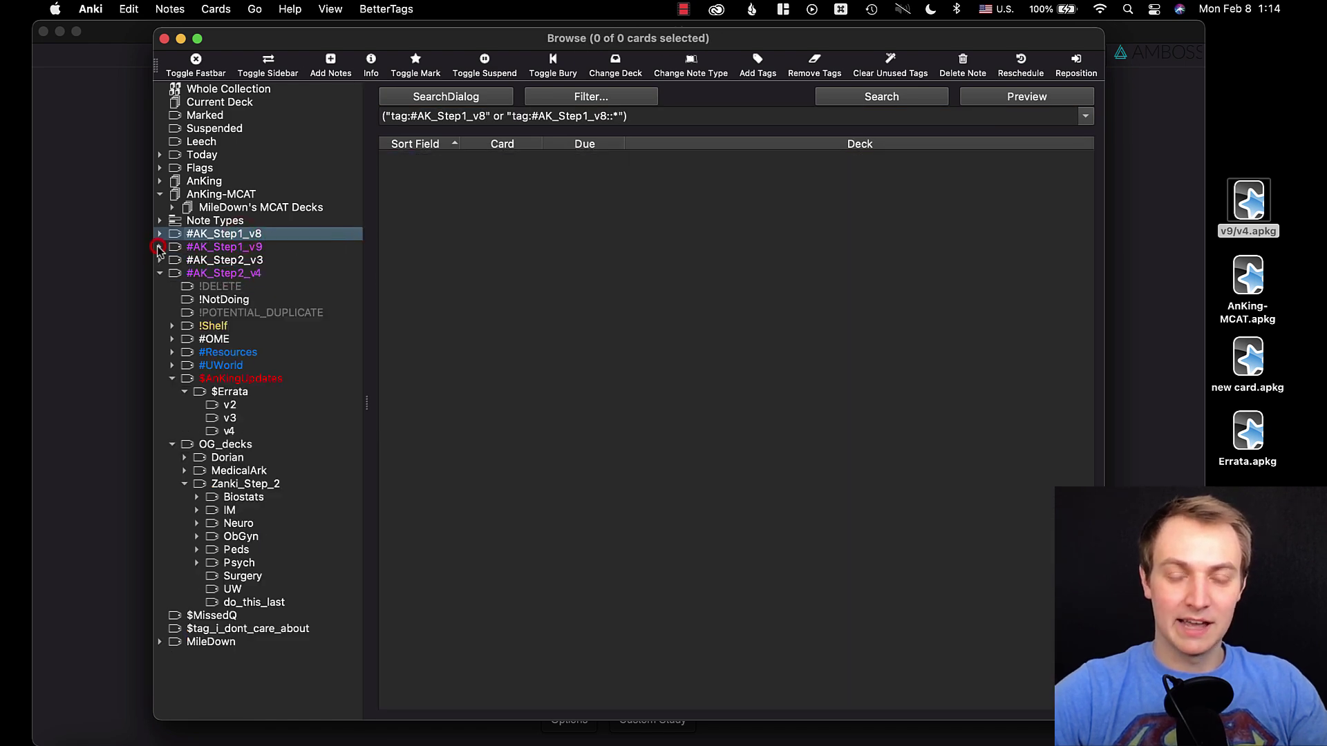
click(242, 260)
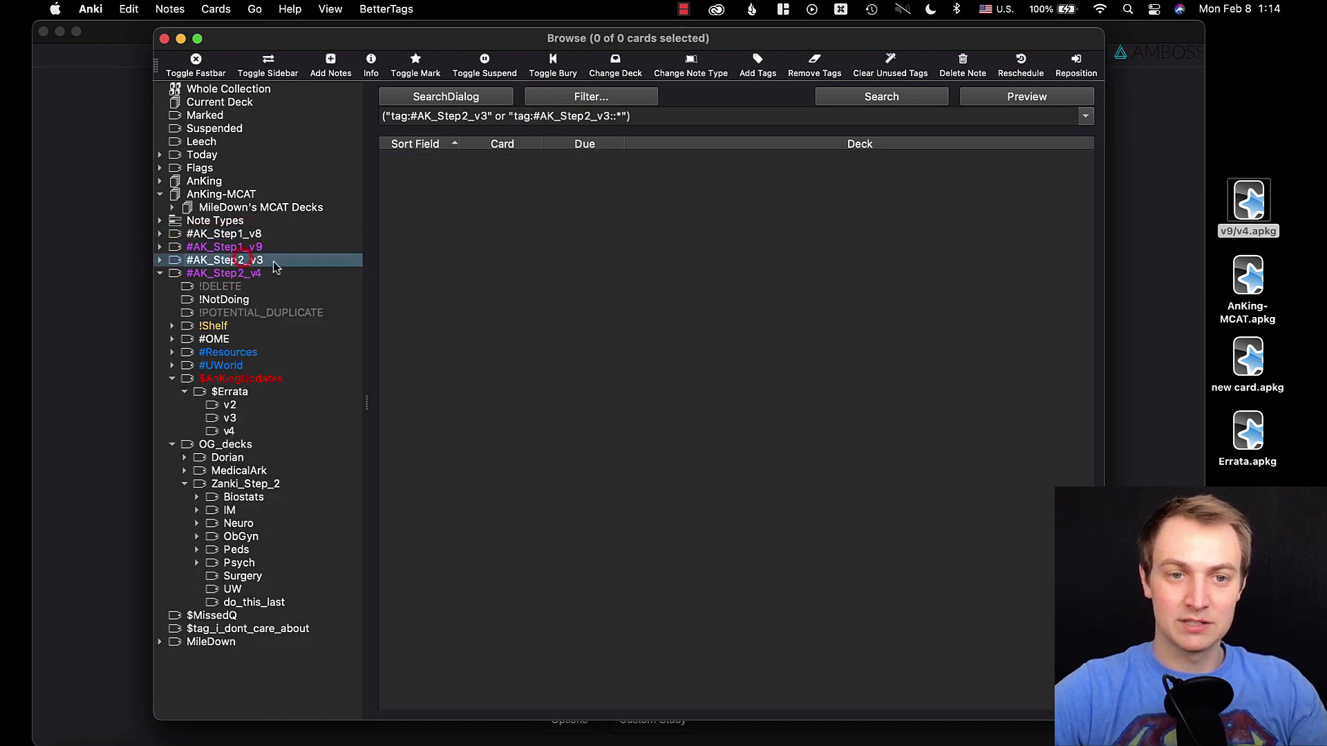
click(159, 273)
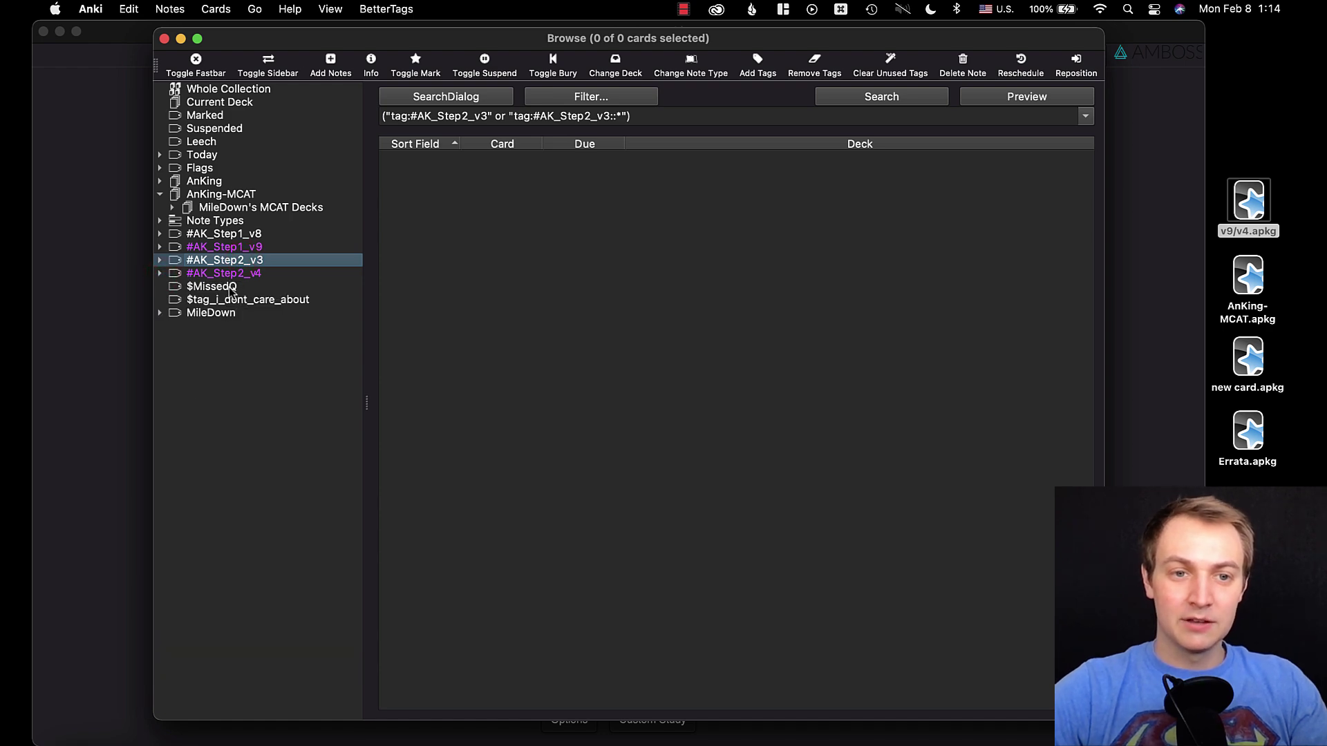
click(232, 287)
click(235, 298)
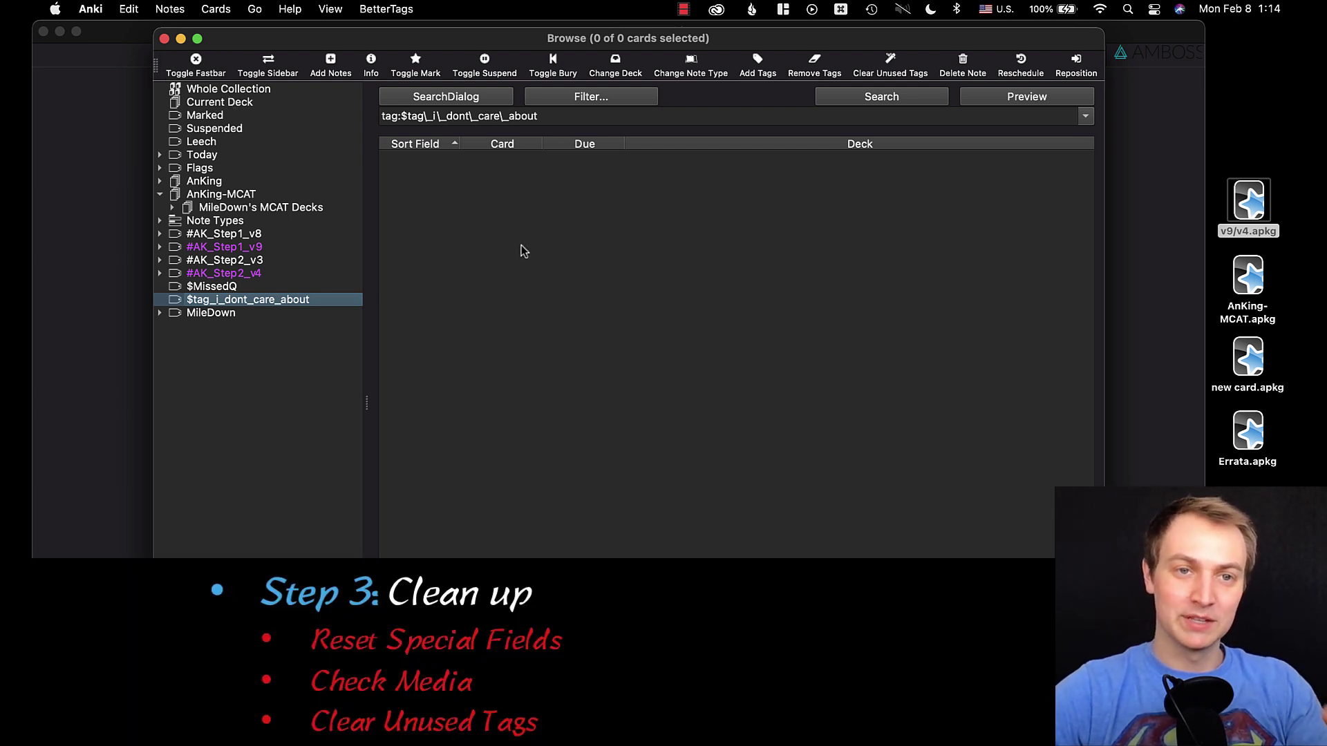
Clear the unused tags from the collection in the card browser
click(210, 10)
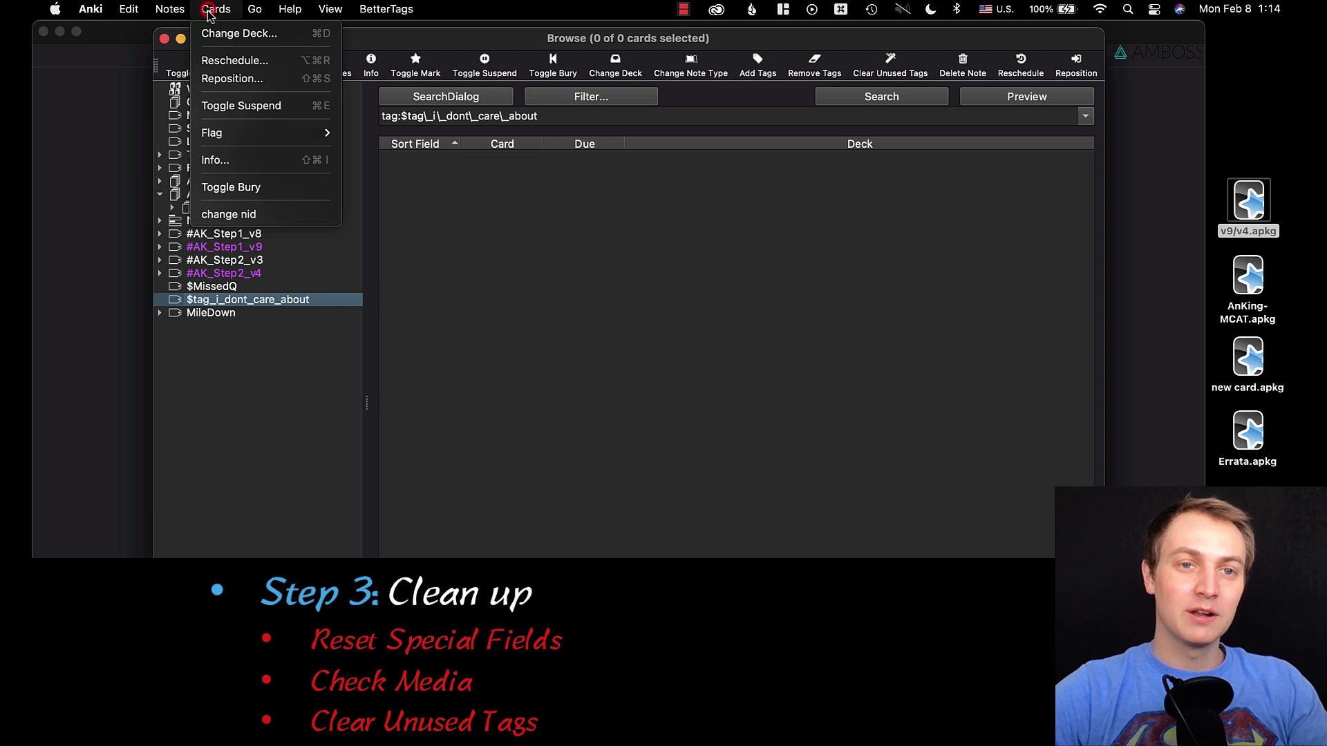
mouse_move(173, 9)
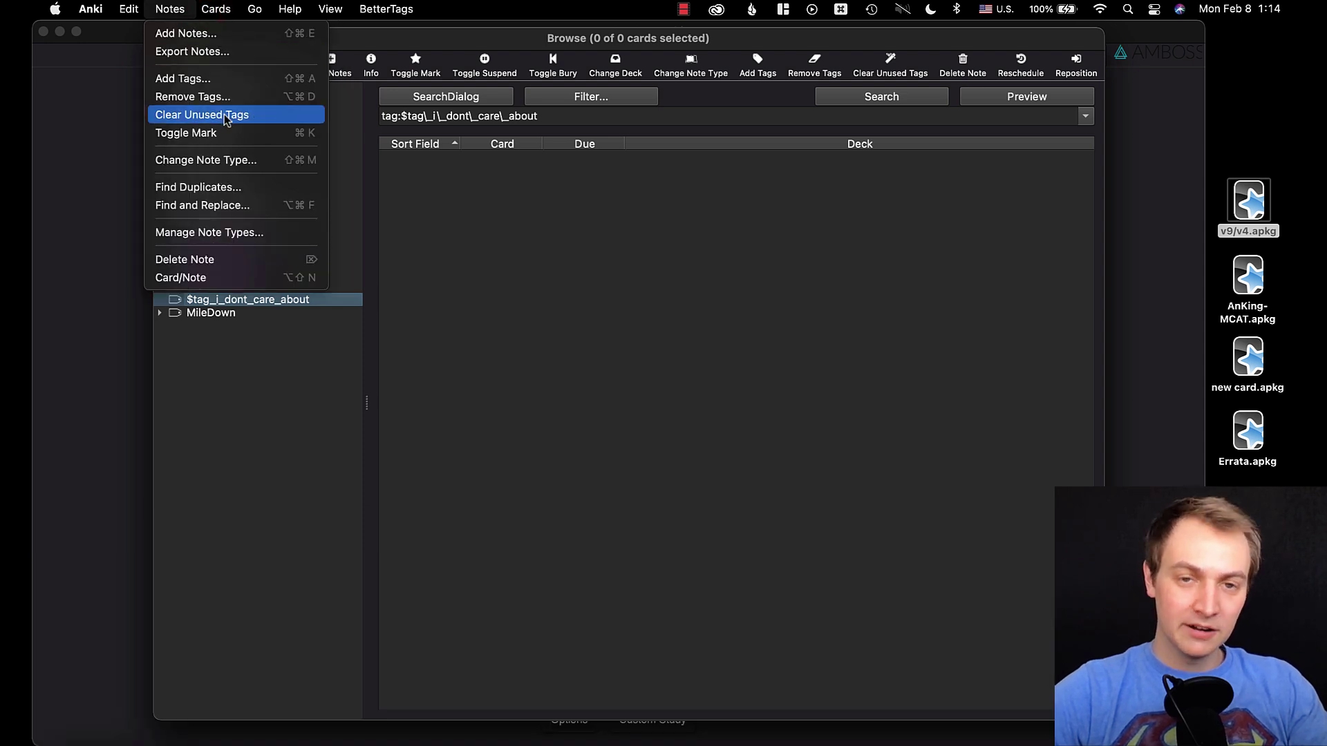
click(225, 116)
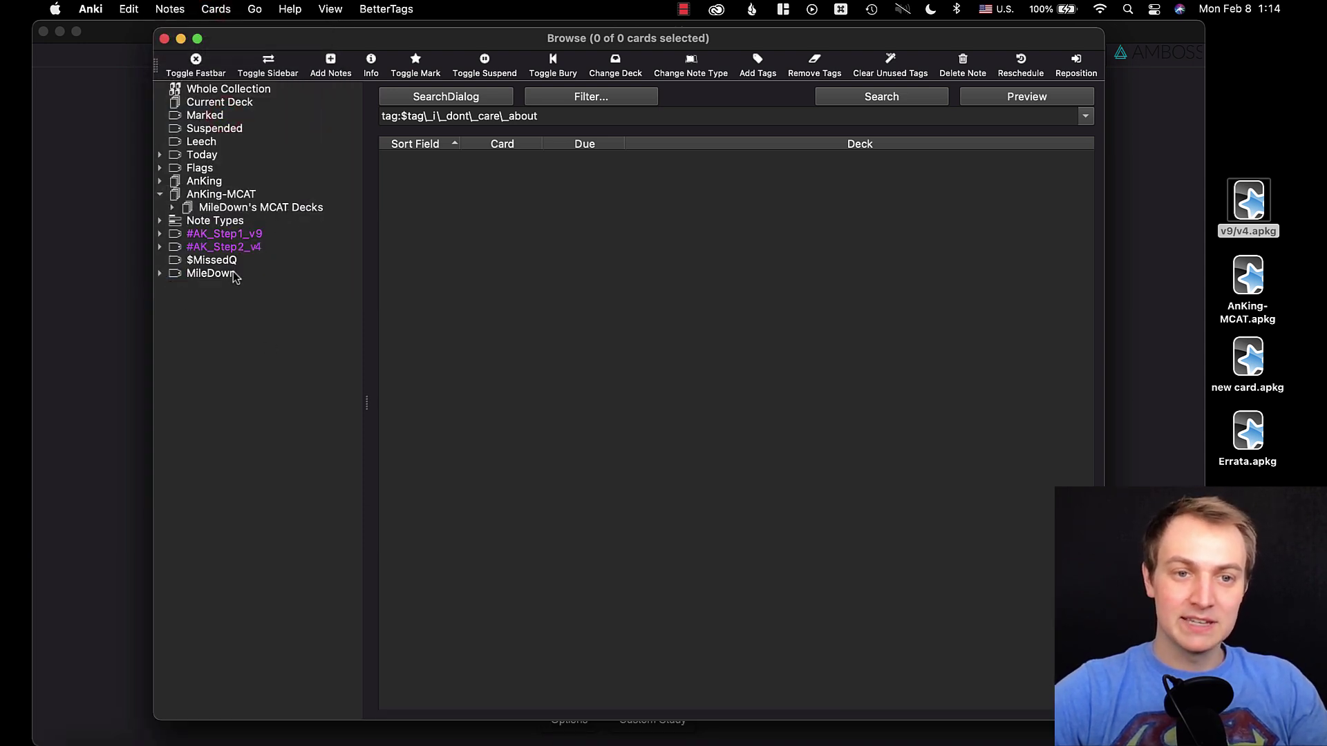
List the cards tagged $MissedQ, look through the #AK_Step1_v9 tag tree, and list the cards with that tag
click(210, 260)
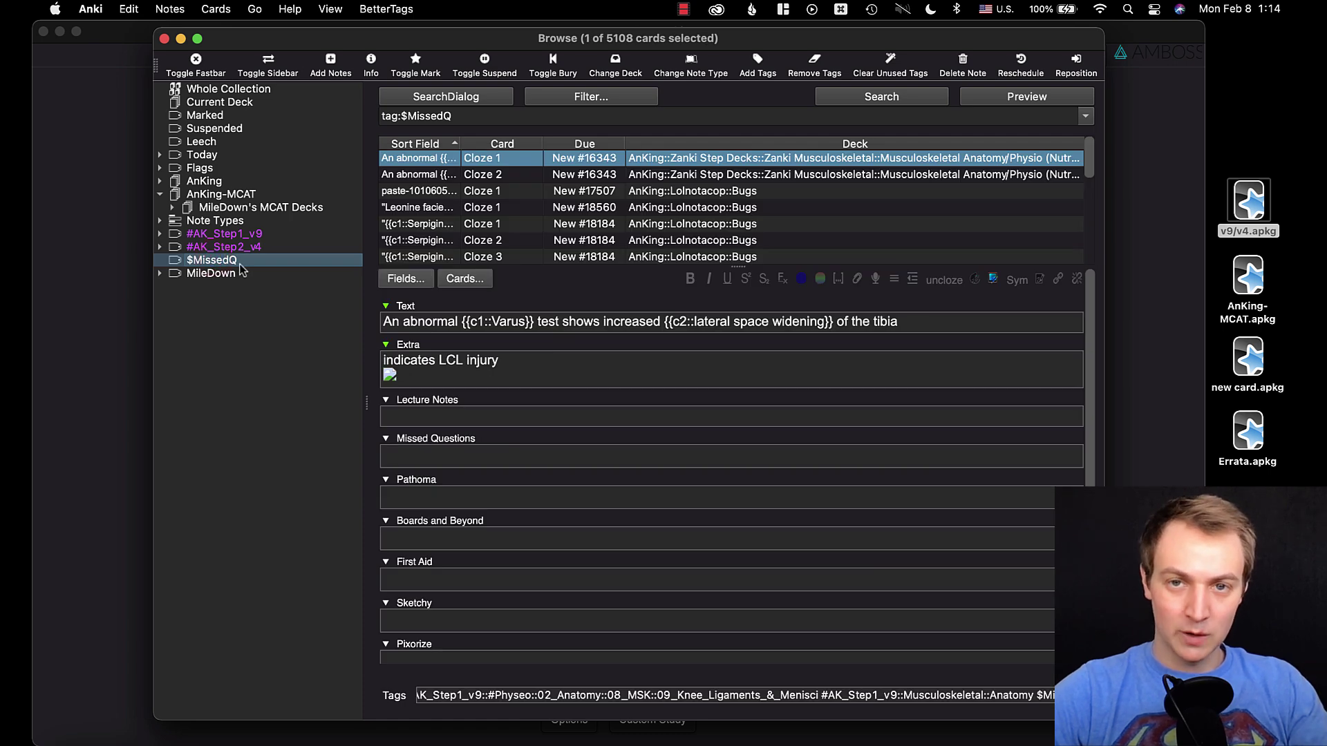
click(159, 234)
click(160, 233)
click(242, 238)
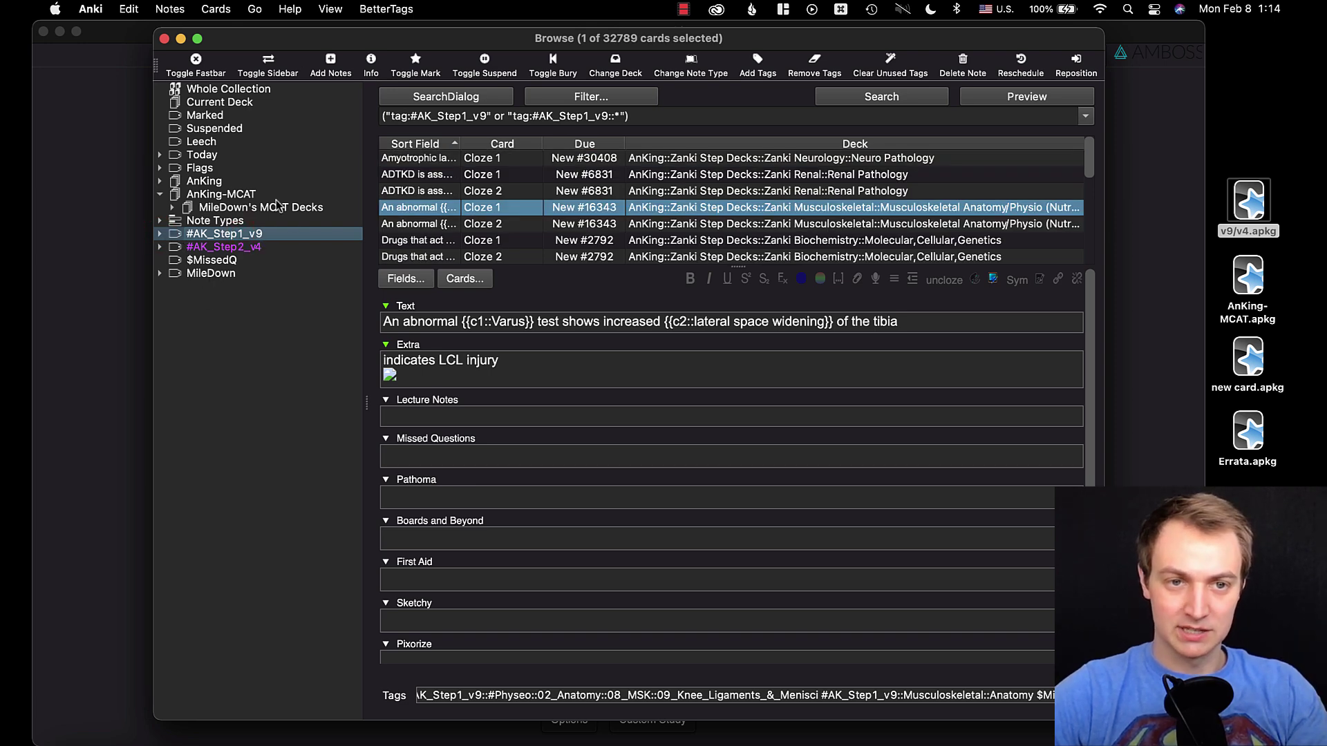
Compare the cards using the Cloze-AnKingMaster and Cloze-AnKingMaster-v2 note types, and close the card browser
click(160, 221)
click(280, 299)
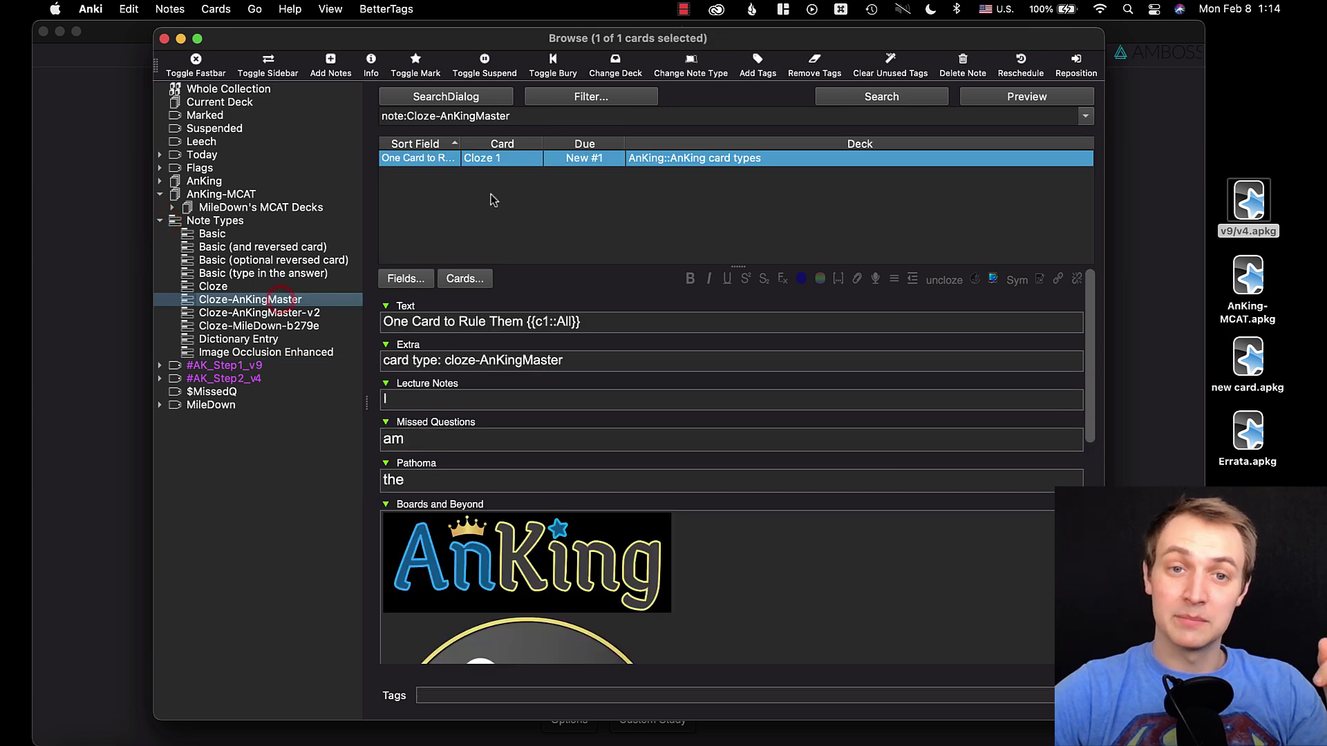
click(279, 312)
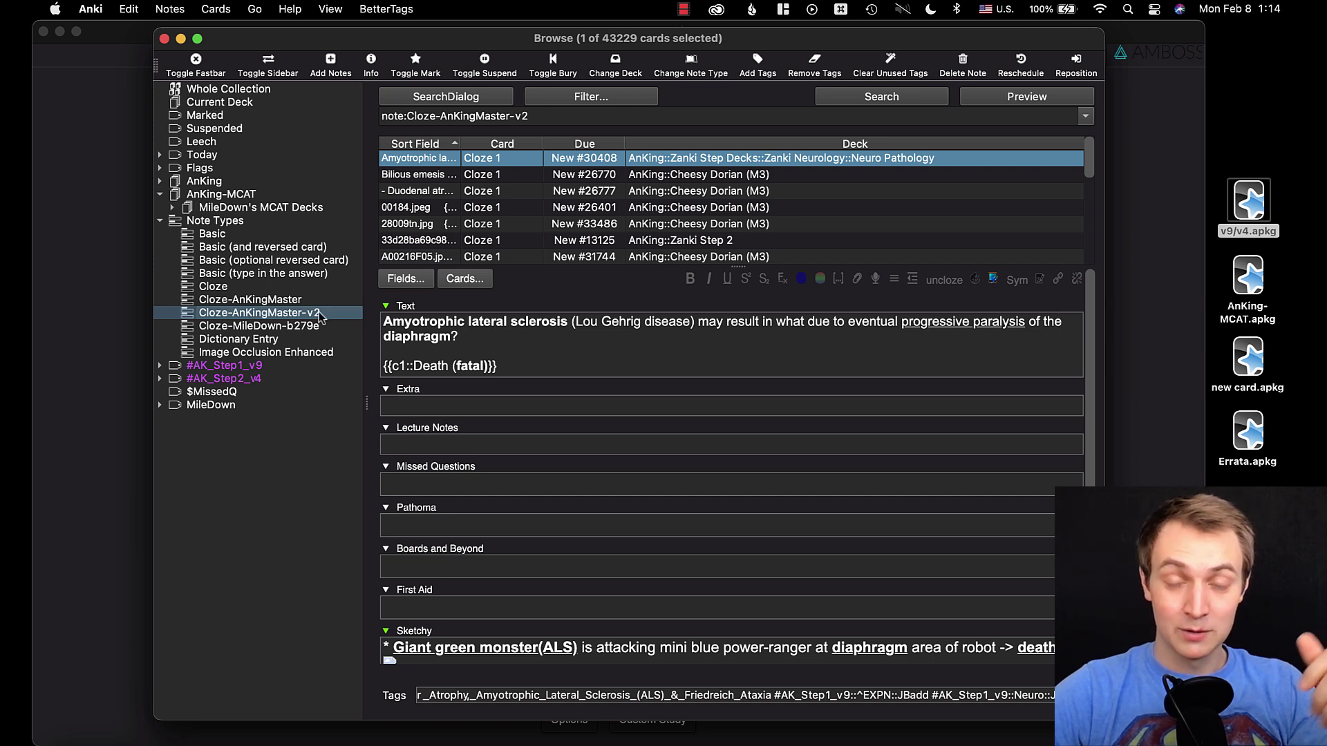
click(164, 39)
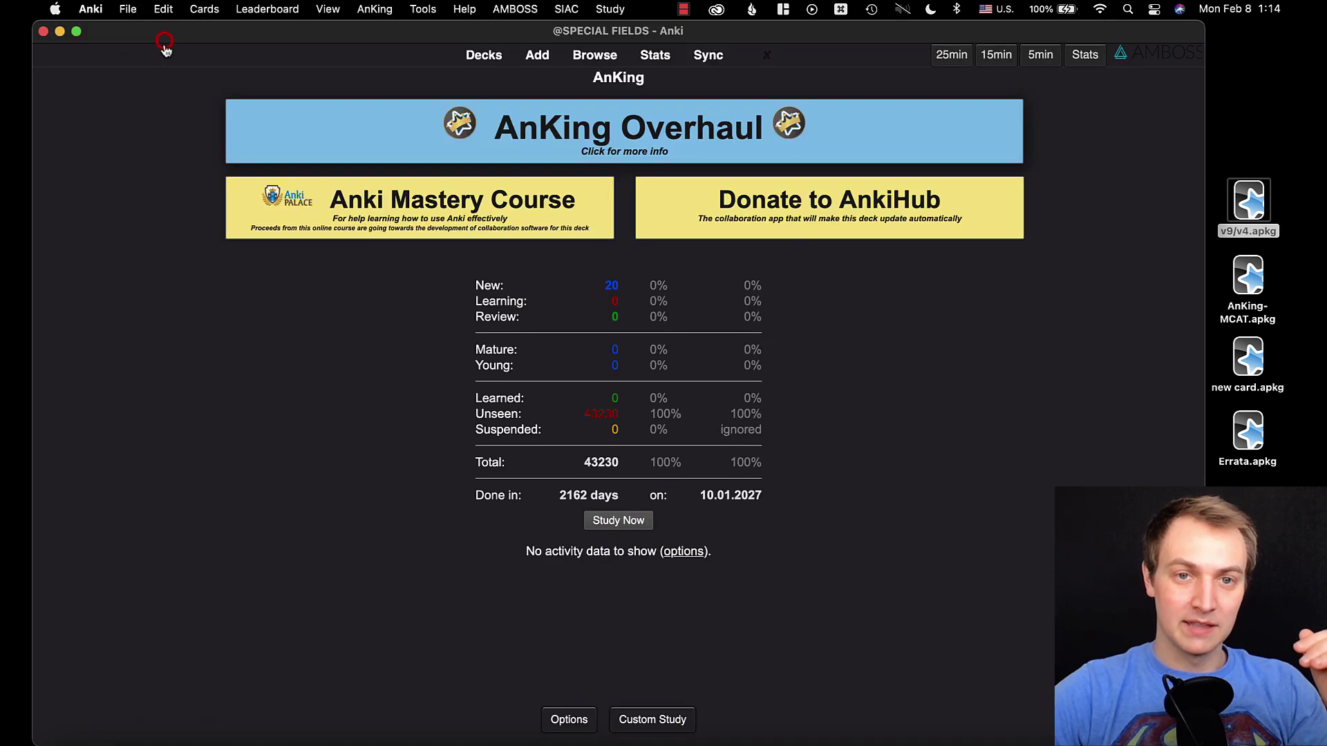
Check the collection's media for missing and unused files and close the report
click(423, 9)
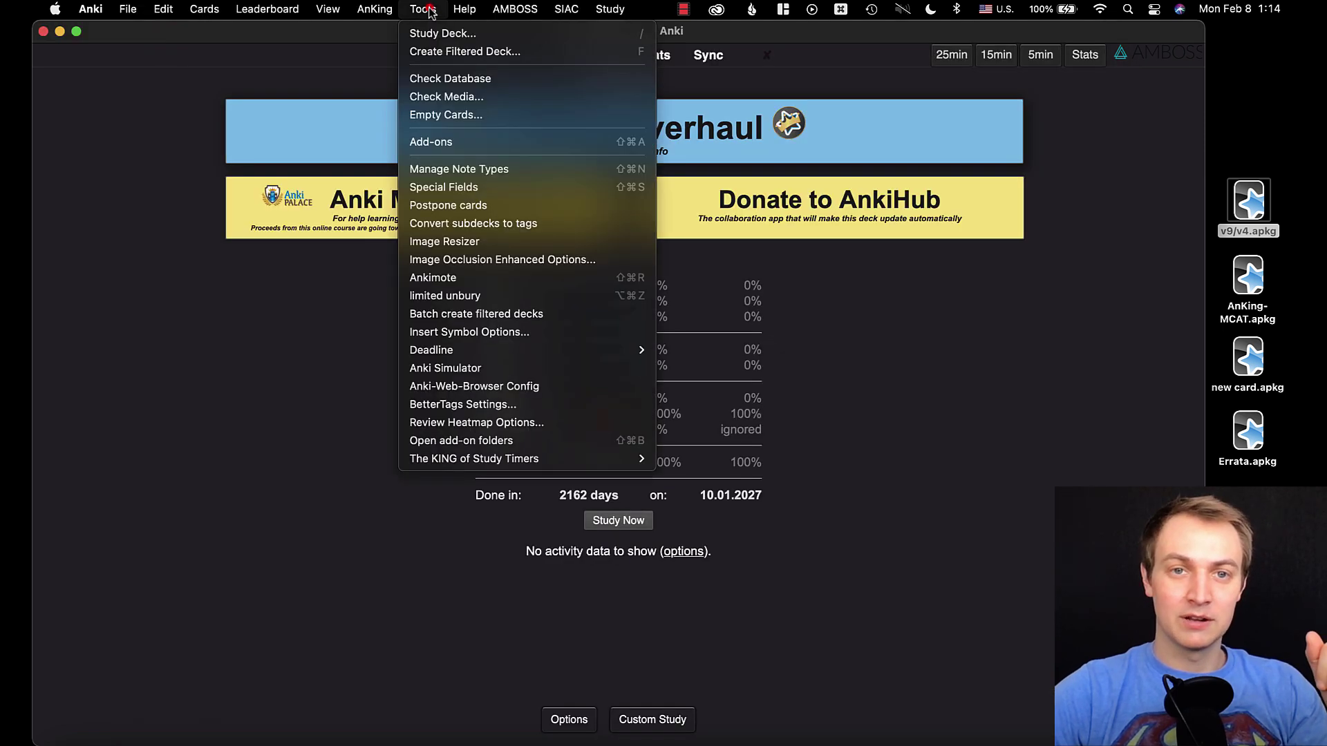
click(449, 101)
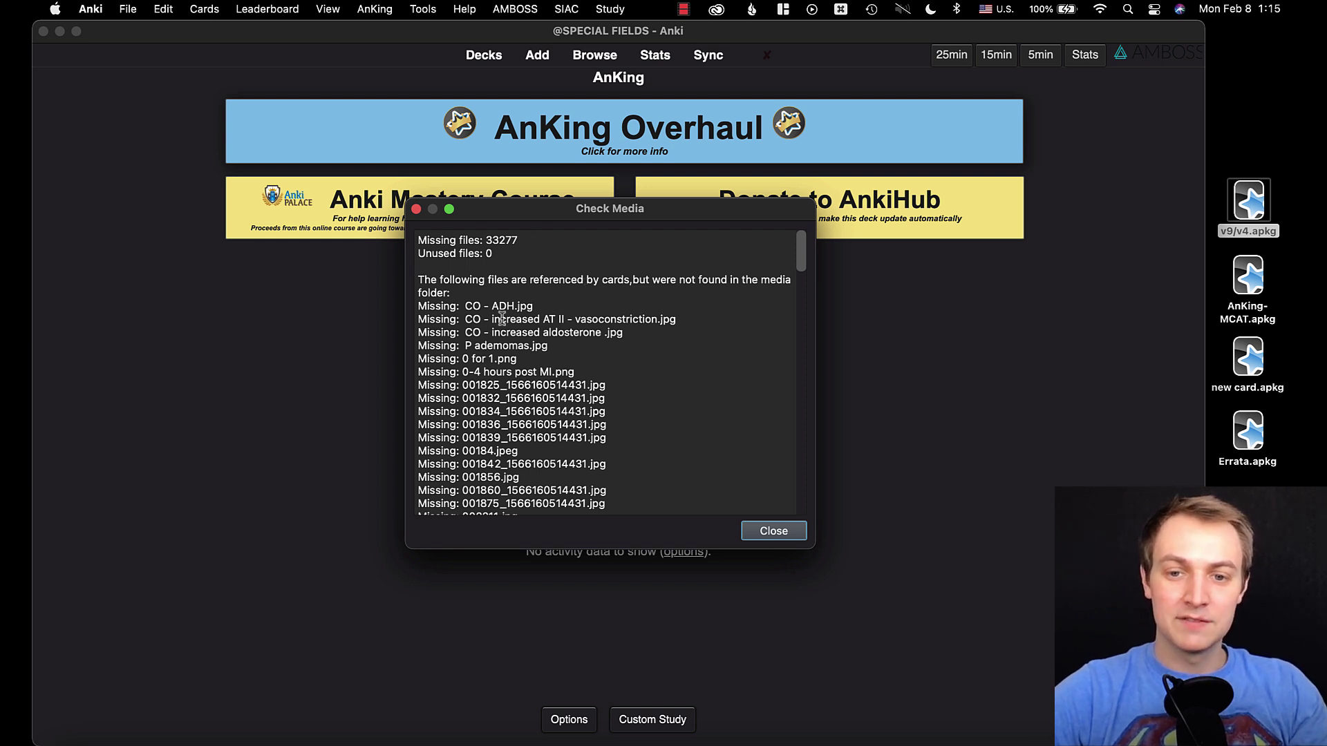
click(415, 209)
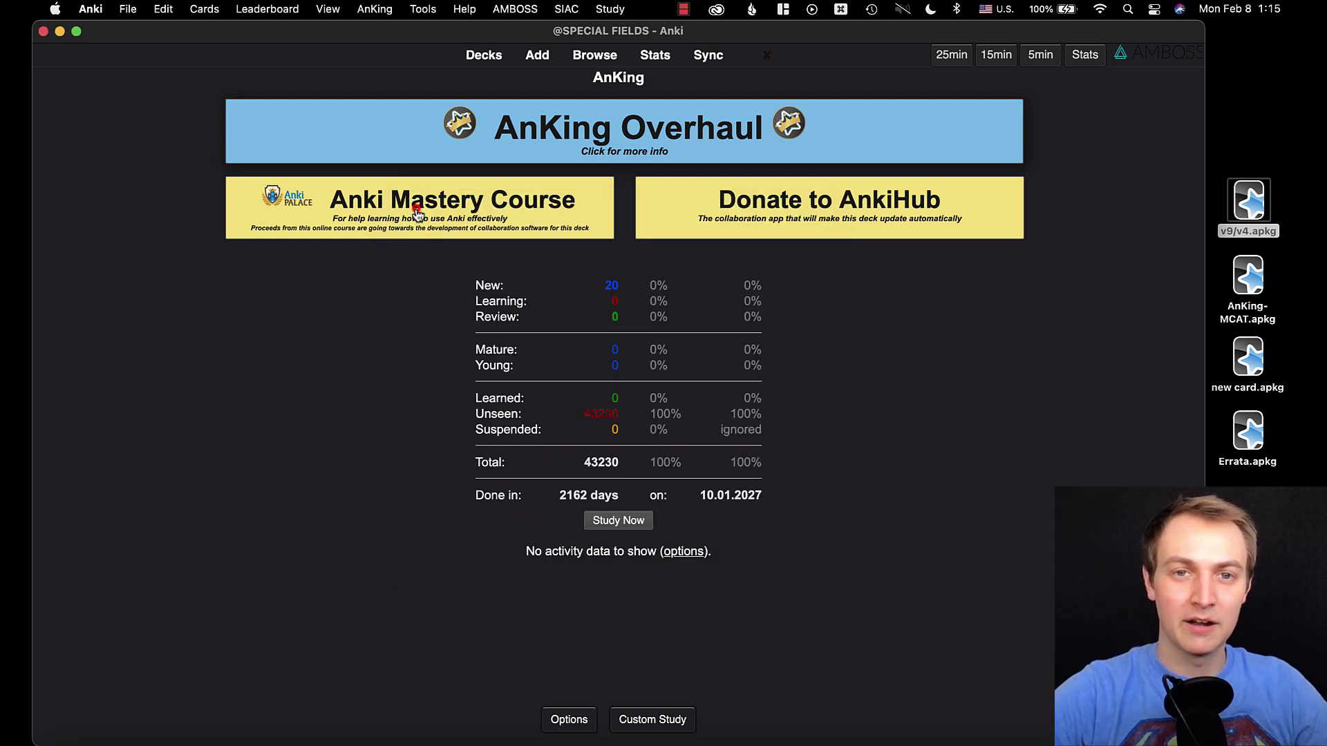
Run the empty cards check, review its report, and close it without deleting any cards
click(422, 9)
click(458, 113)
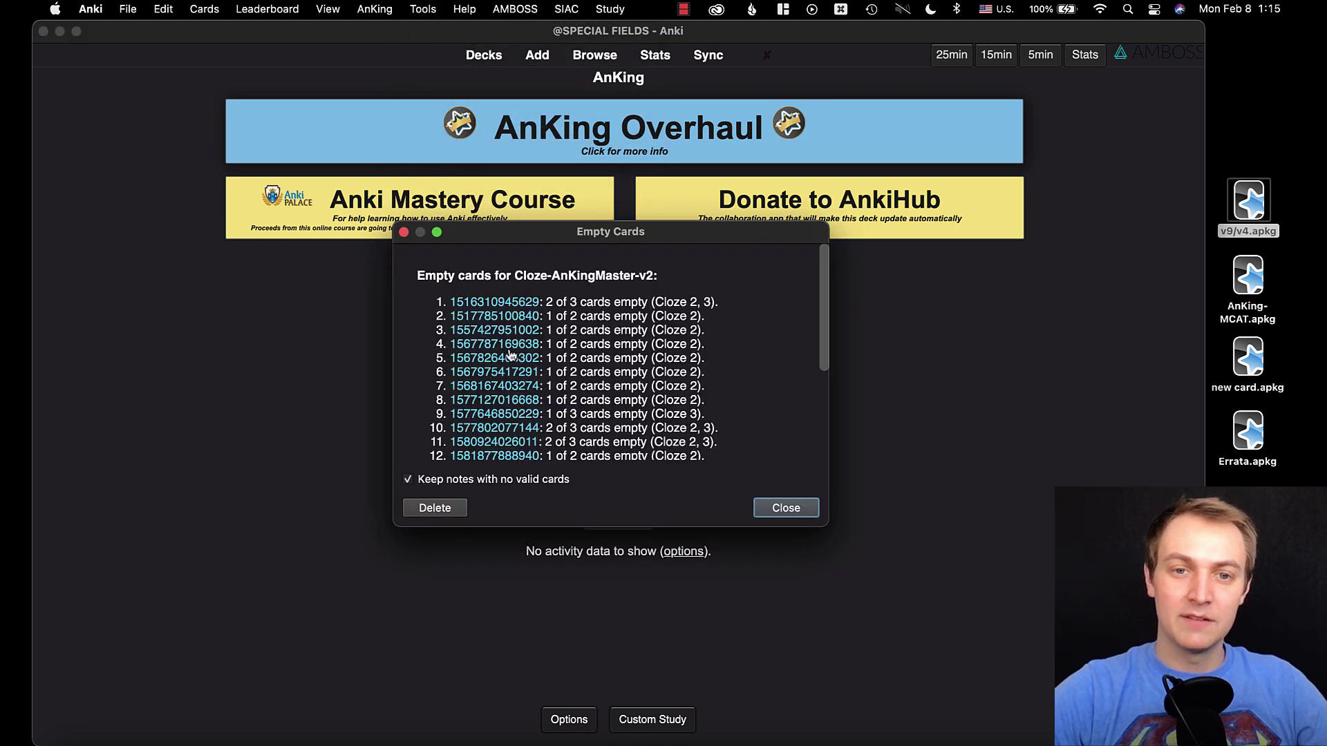
scroll(519, 373, down, 5)
scroll(508, 322, up, 5)
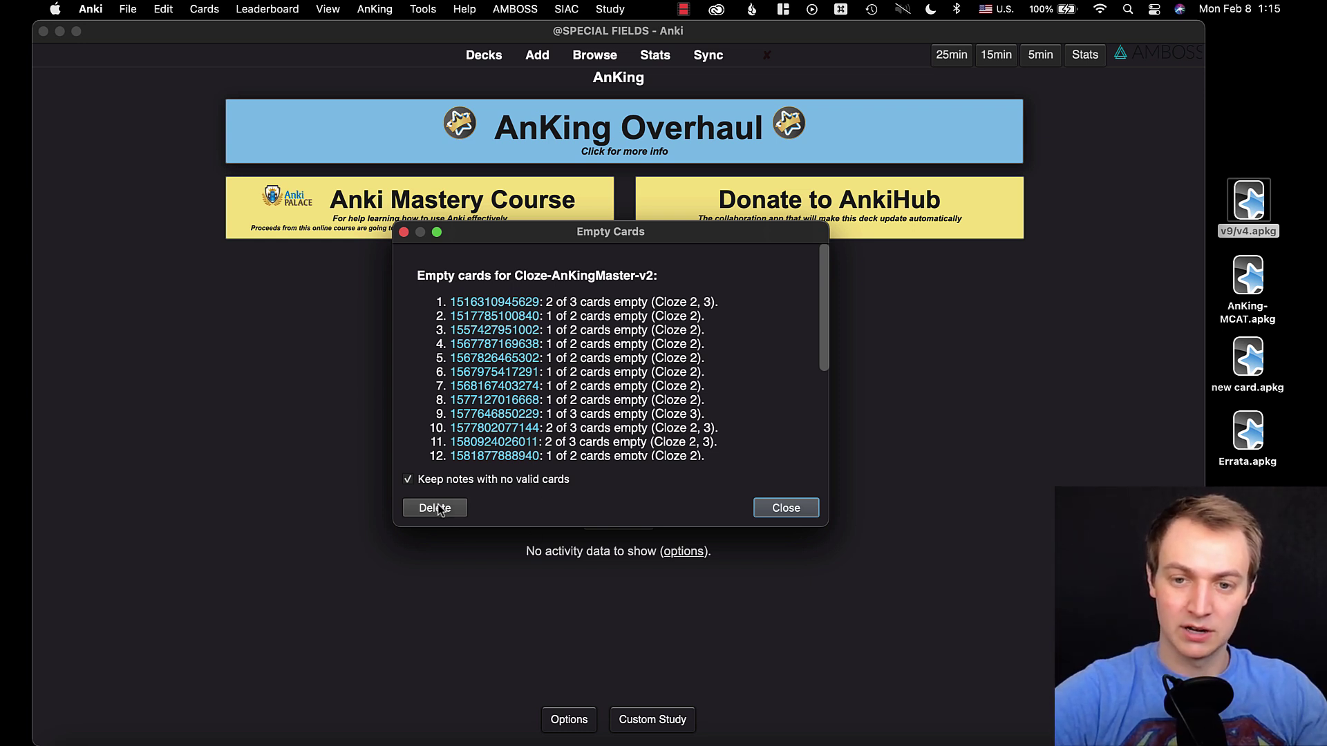
click(768, 508)
Return to the deck list, look at the subdeck inside AnKing-MCAT, and collapse the deck again
click(484, 55)
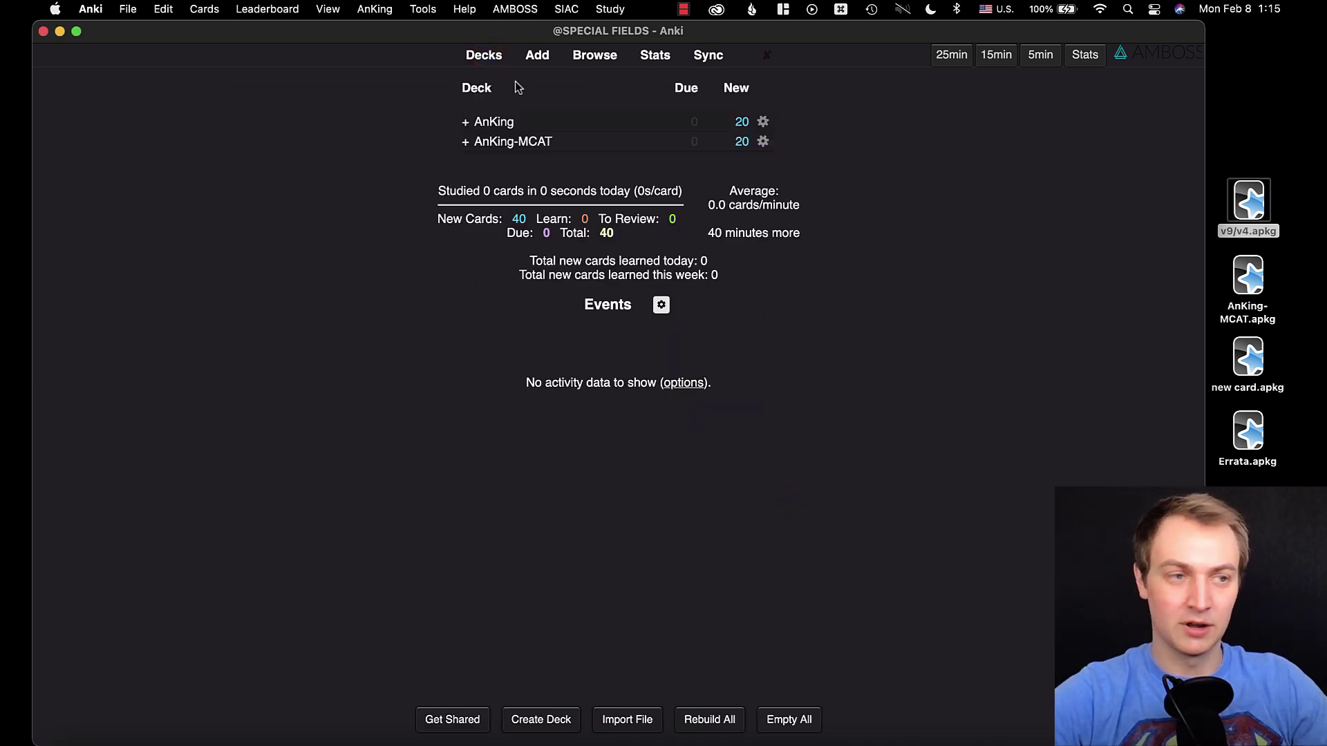
click(1236, 128)
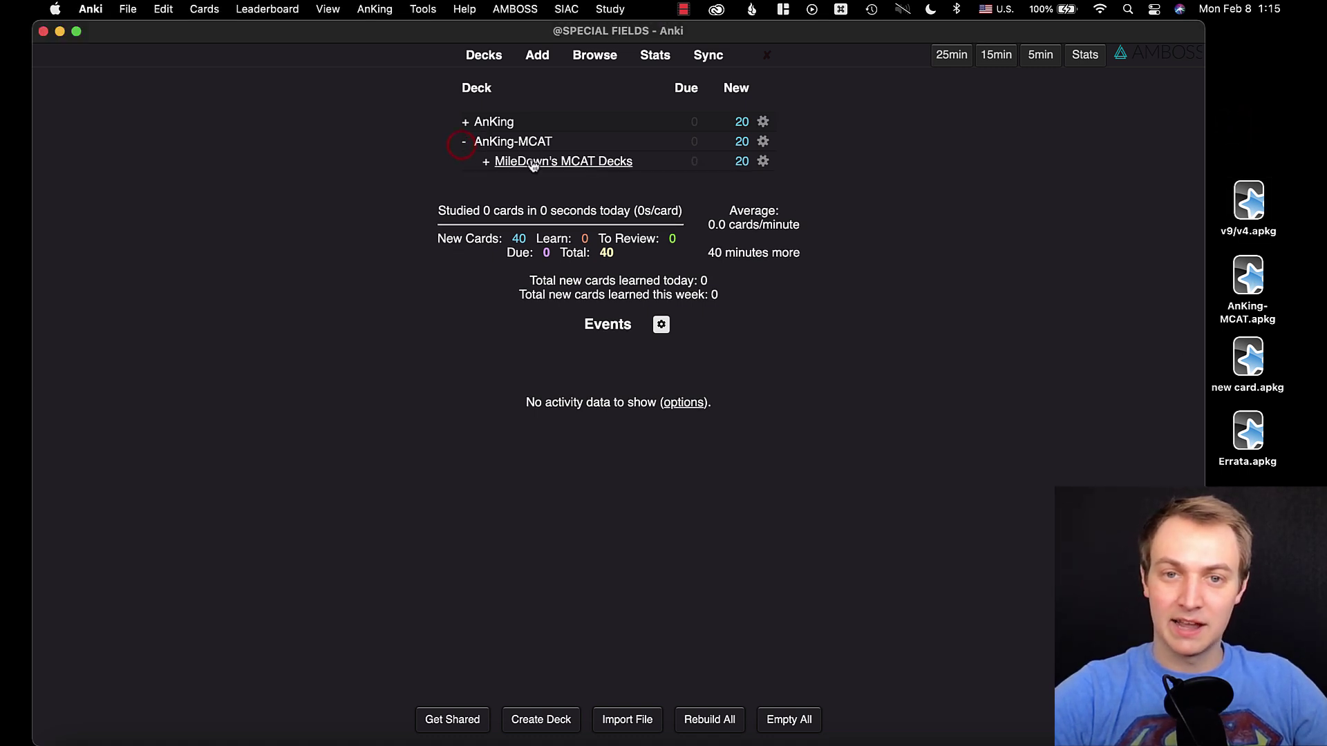
click(463, 142)
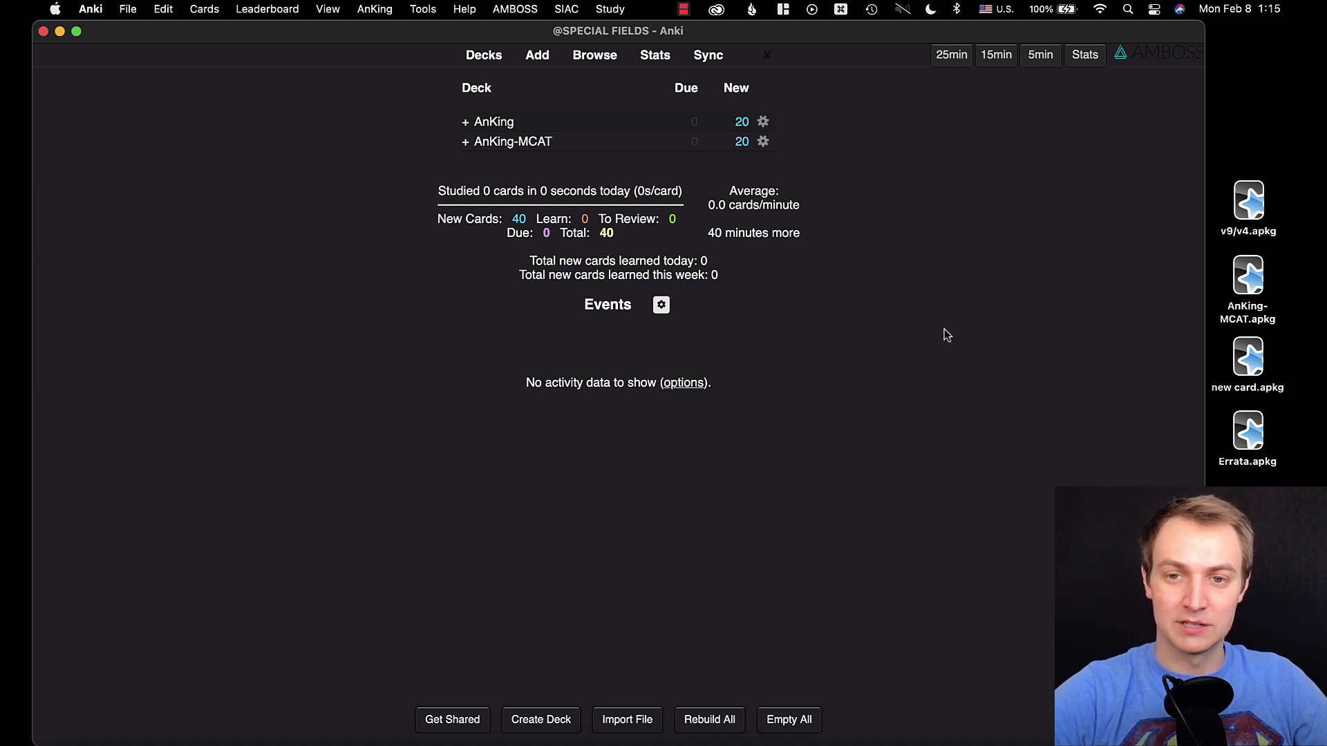
click(423, 9)
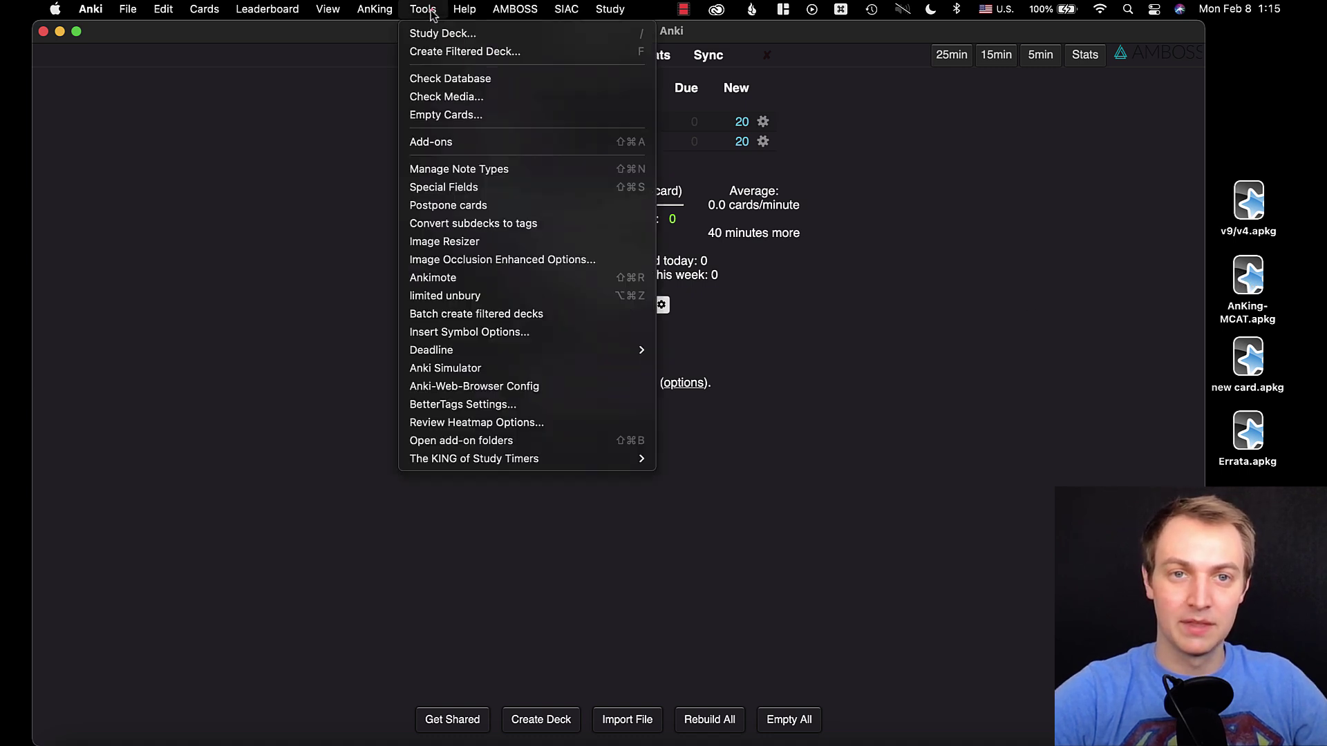
click(457, 143)
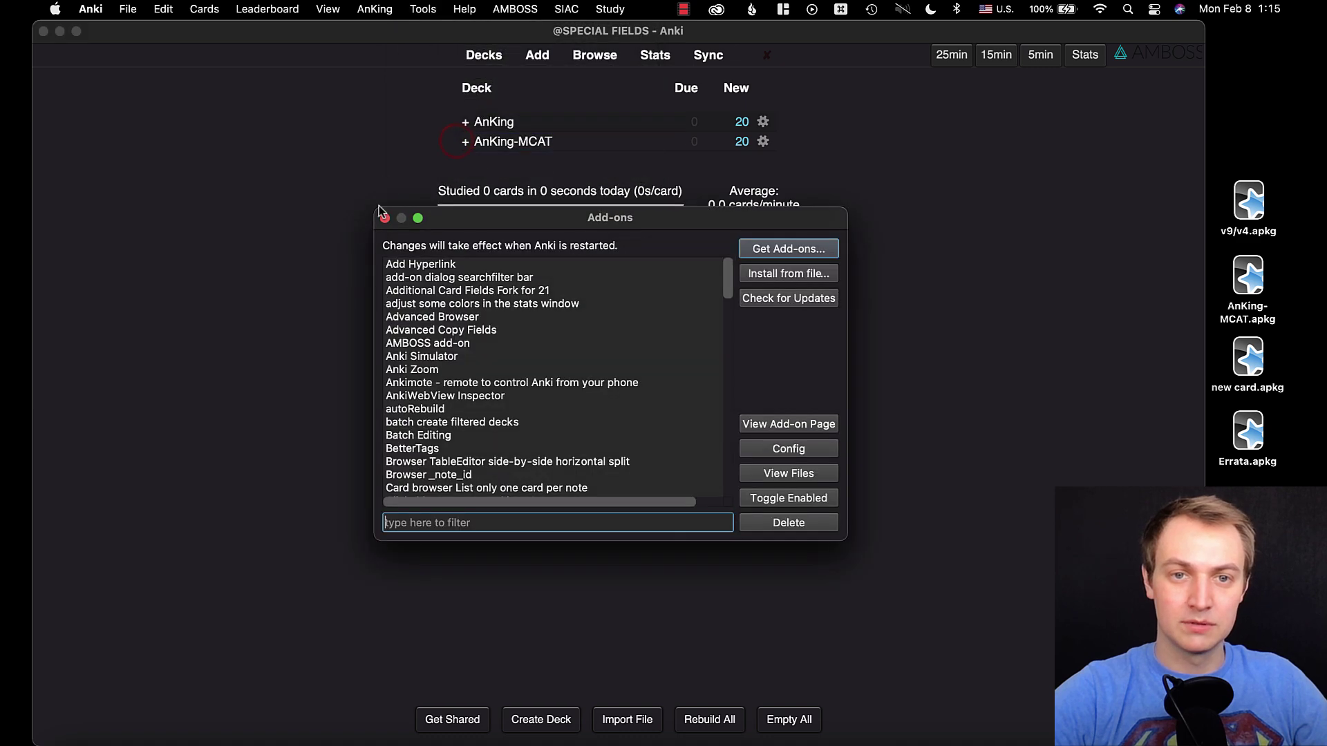
click(385, 218)
In Special Fields, apply the 'Import Tags' preset, replace it with the 'Update' preset, and save the configuration
click(423, 9)
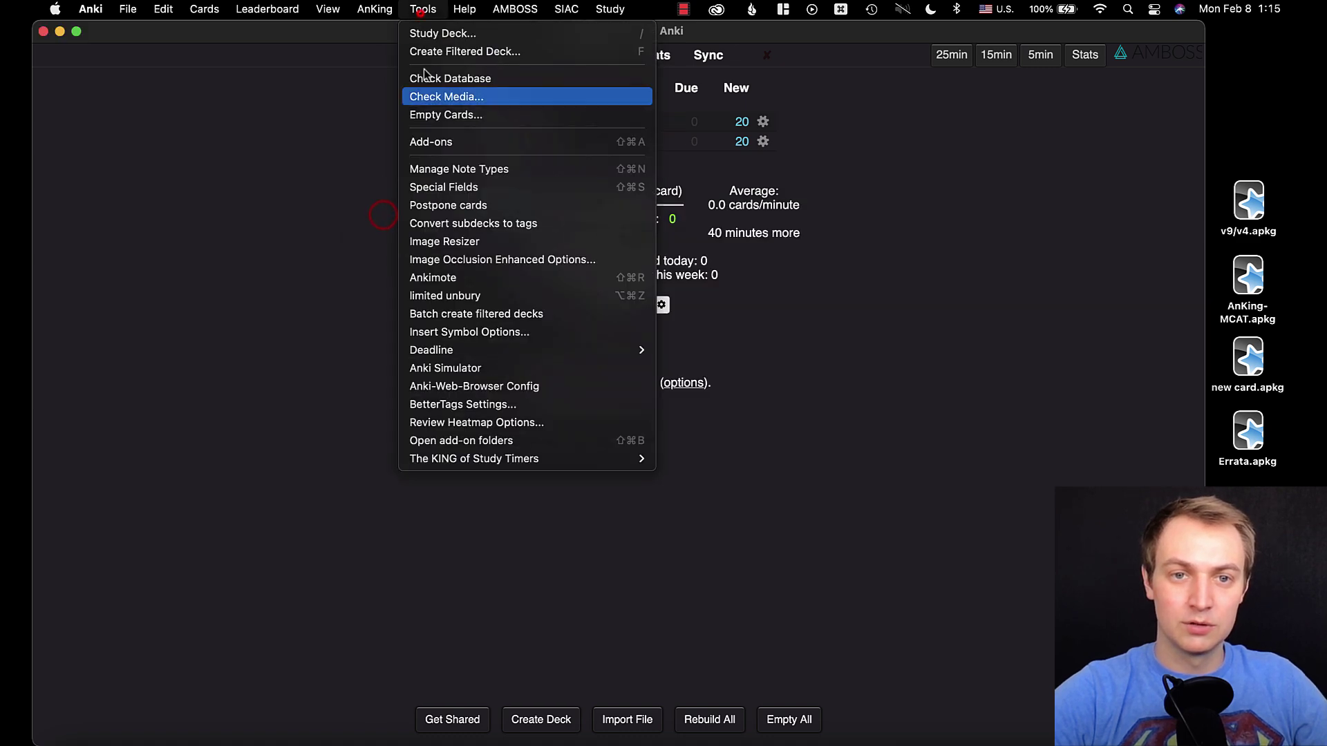
click(447, 188)
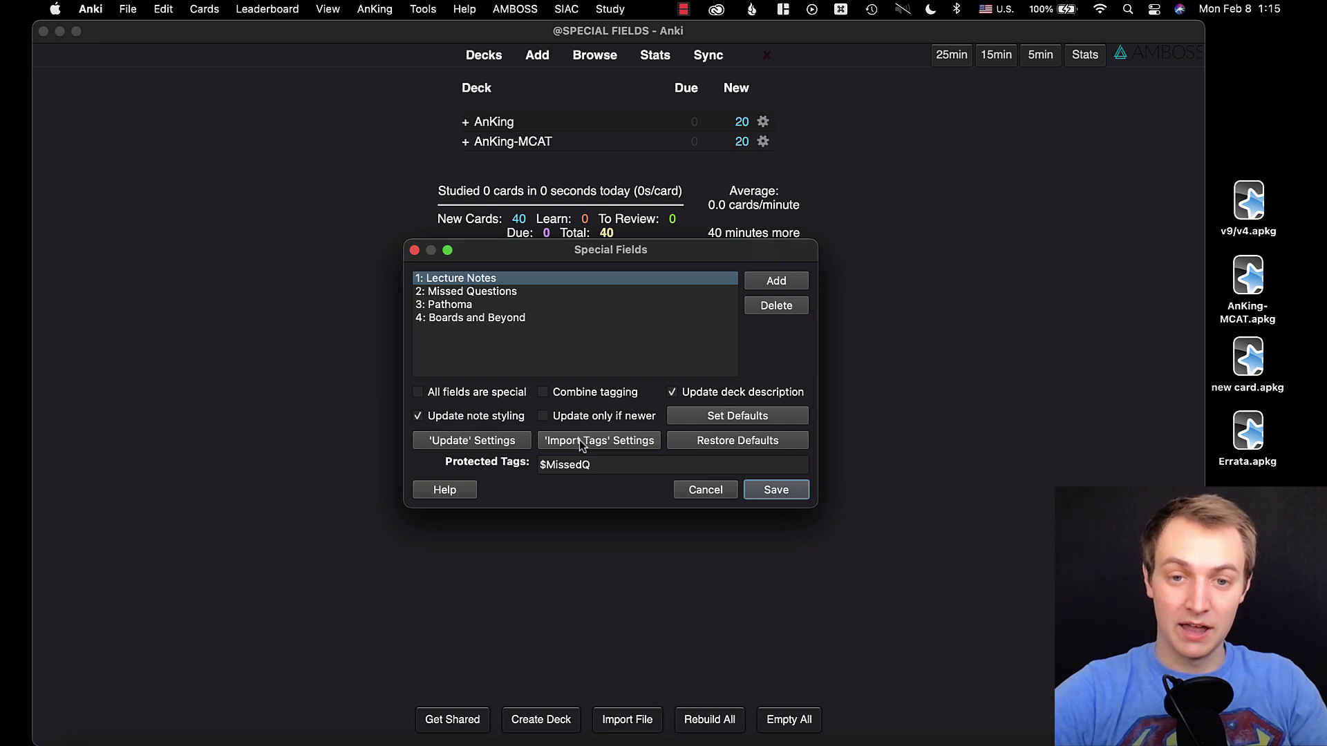
click(600, 441)
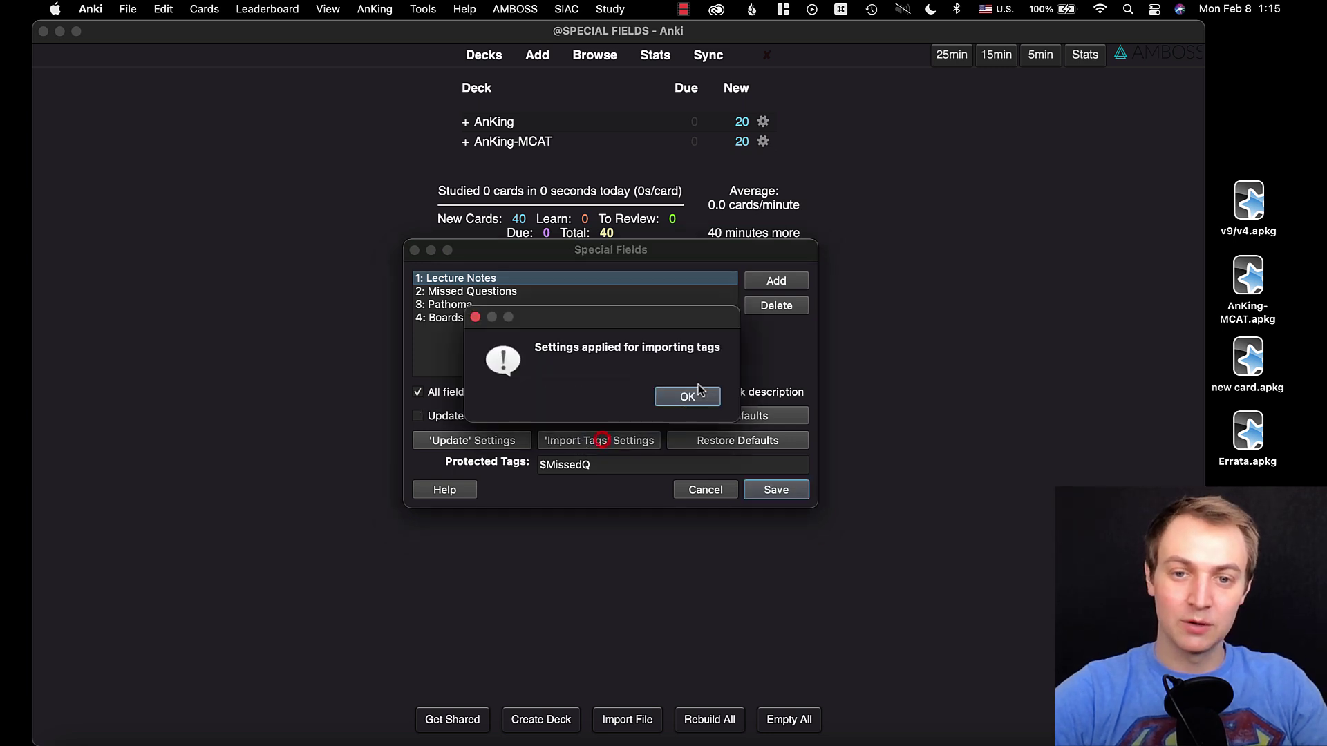
click(697, 392)
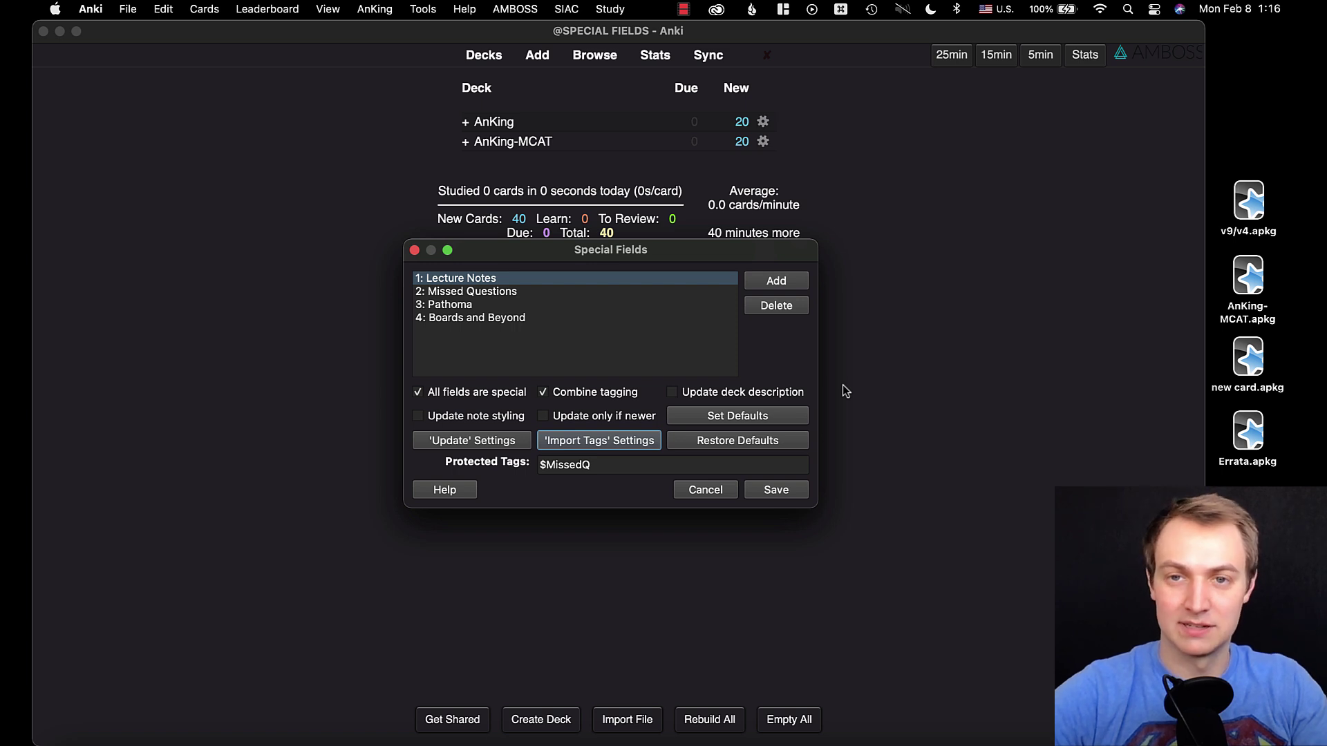
click(482, 441)
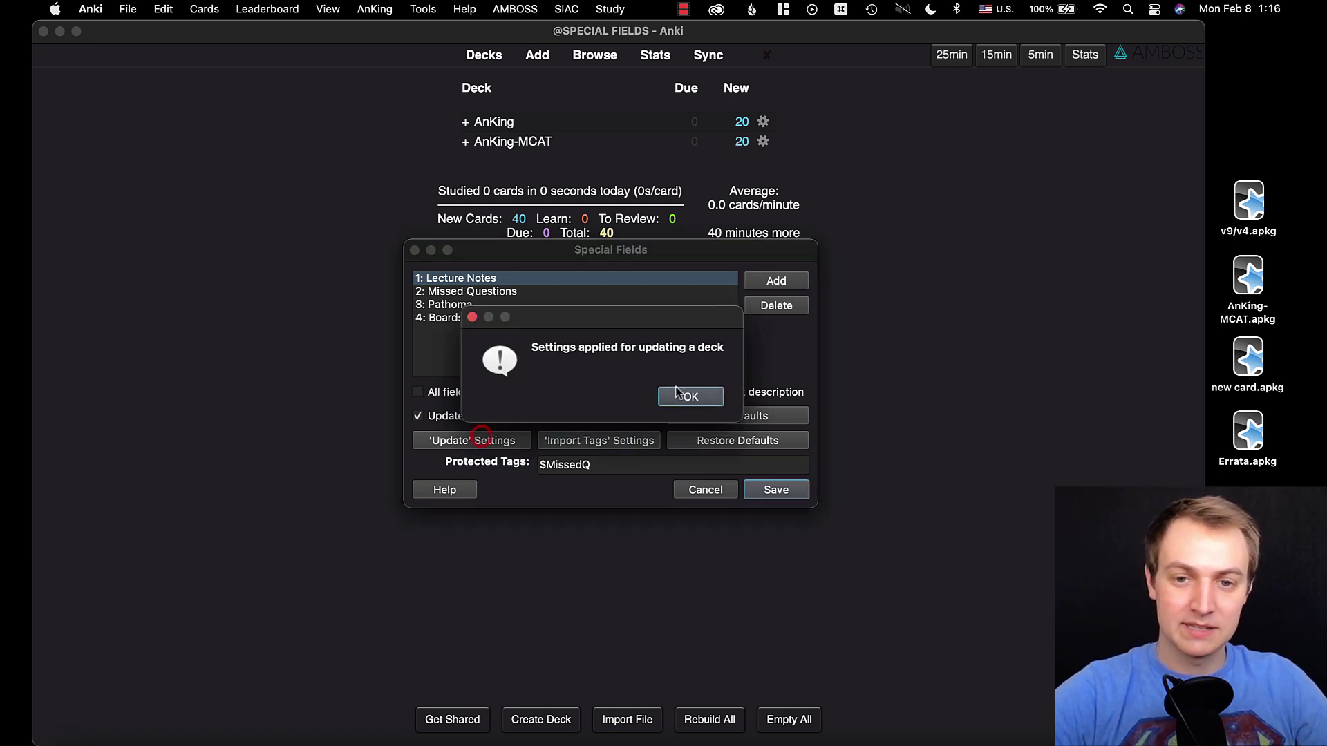
click(689, 392)
click(776, 490)
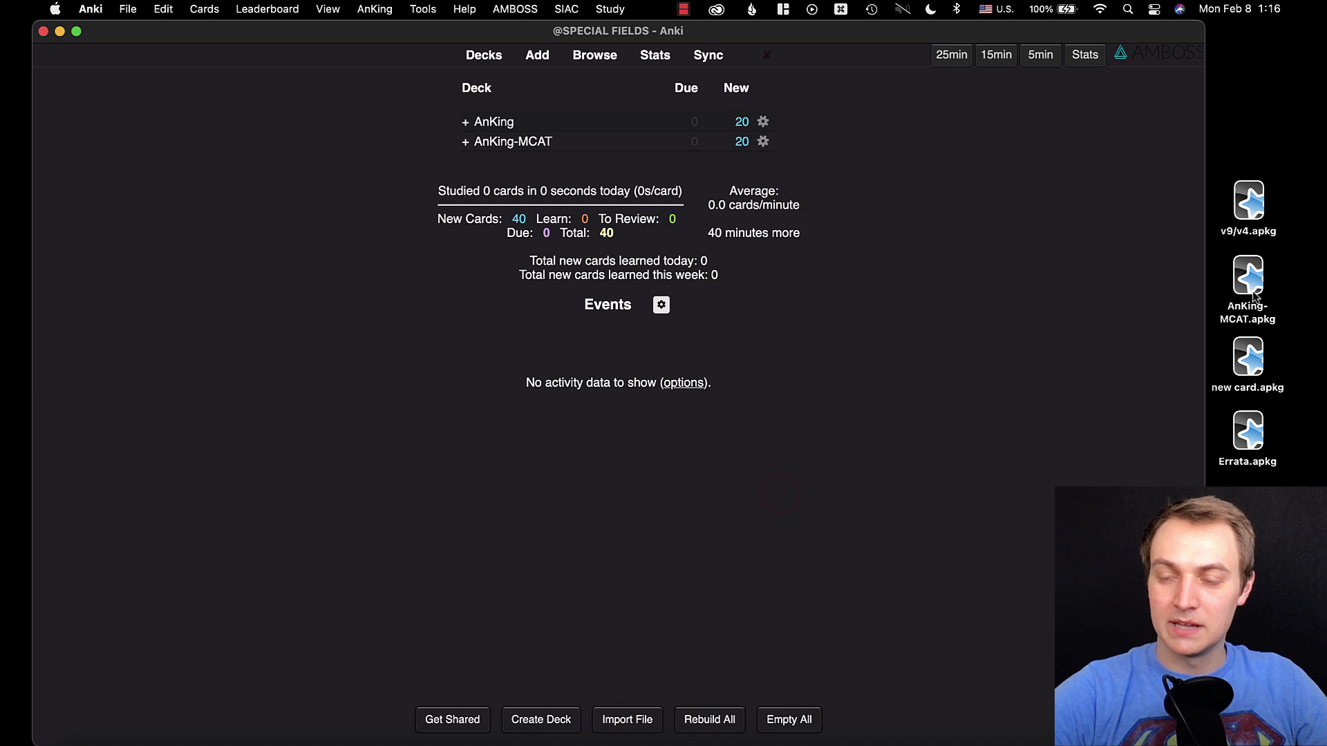
Import AnKing-MCAT.apkg from the desktop, and check the AnKing-MCAT deck overview before returning to the deck list
double_click(1252, 286)
click(799, 430)
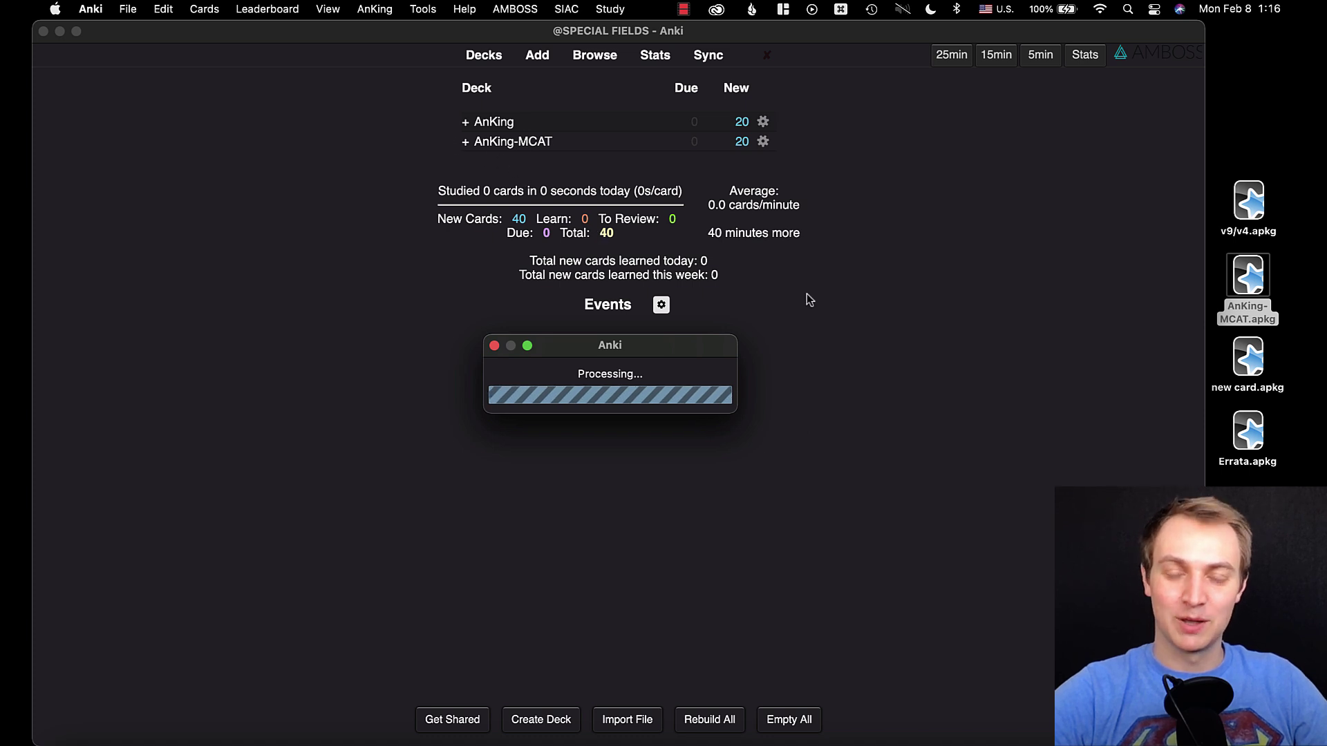
drag(548, 281, 422, 272)
click(649, 268)
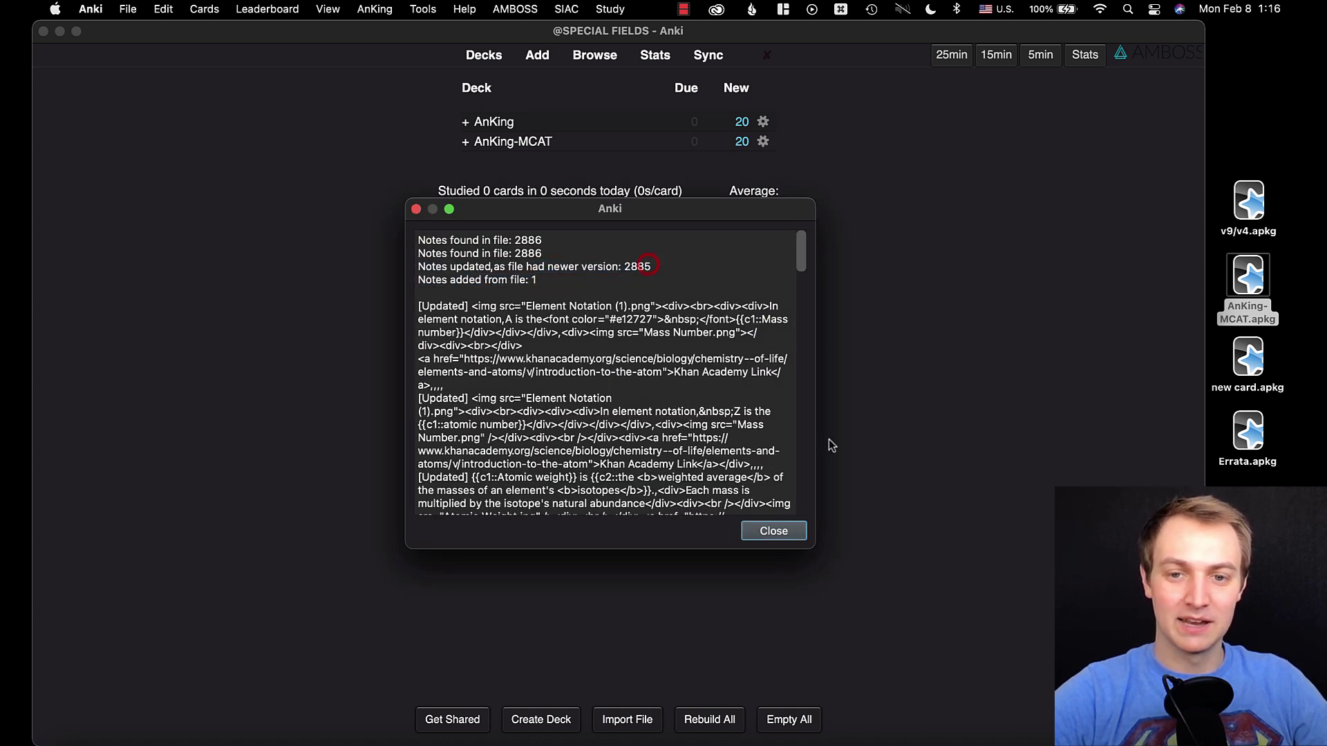
click(773, 531)
click(519, 142)
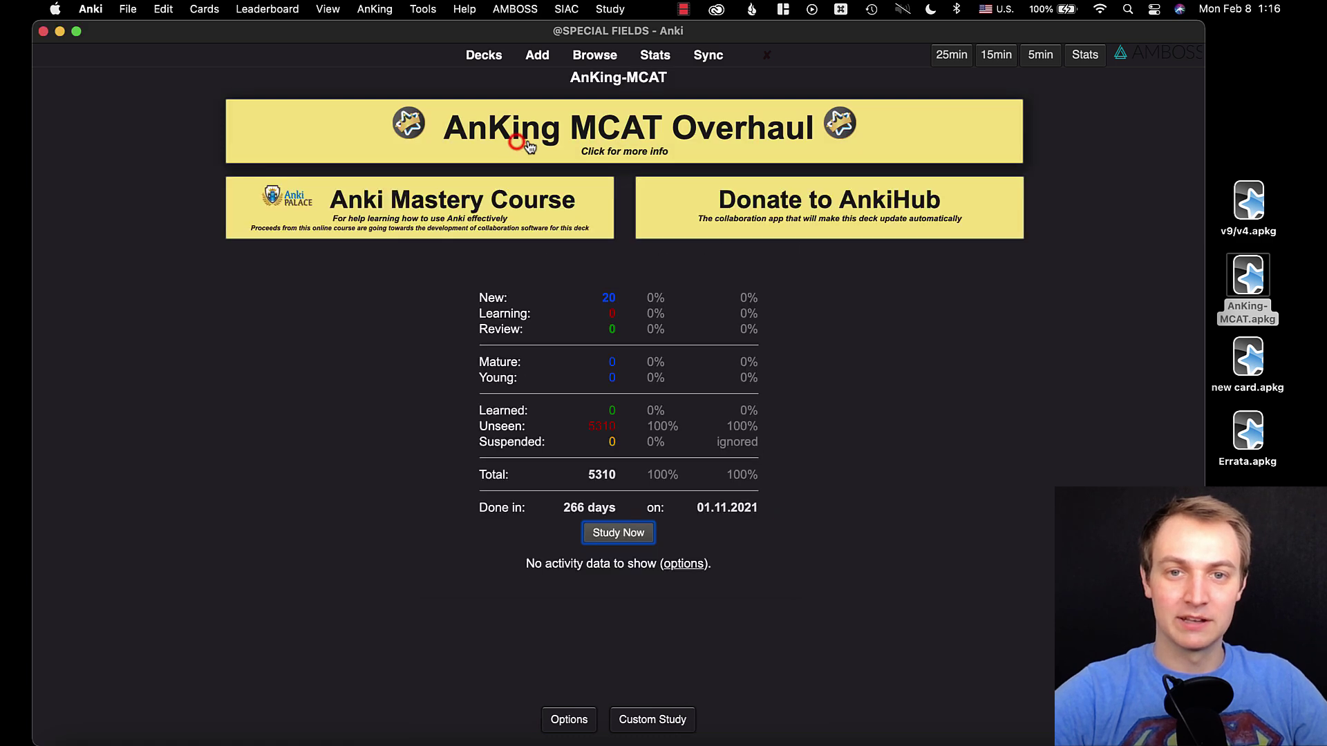
click(482, 58)
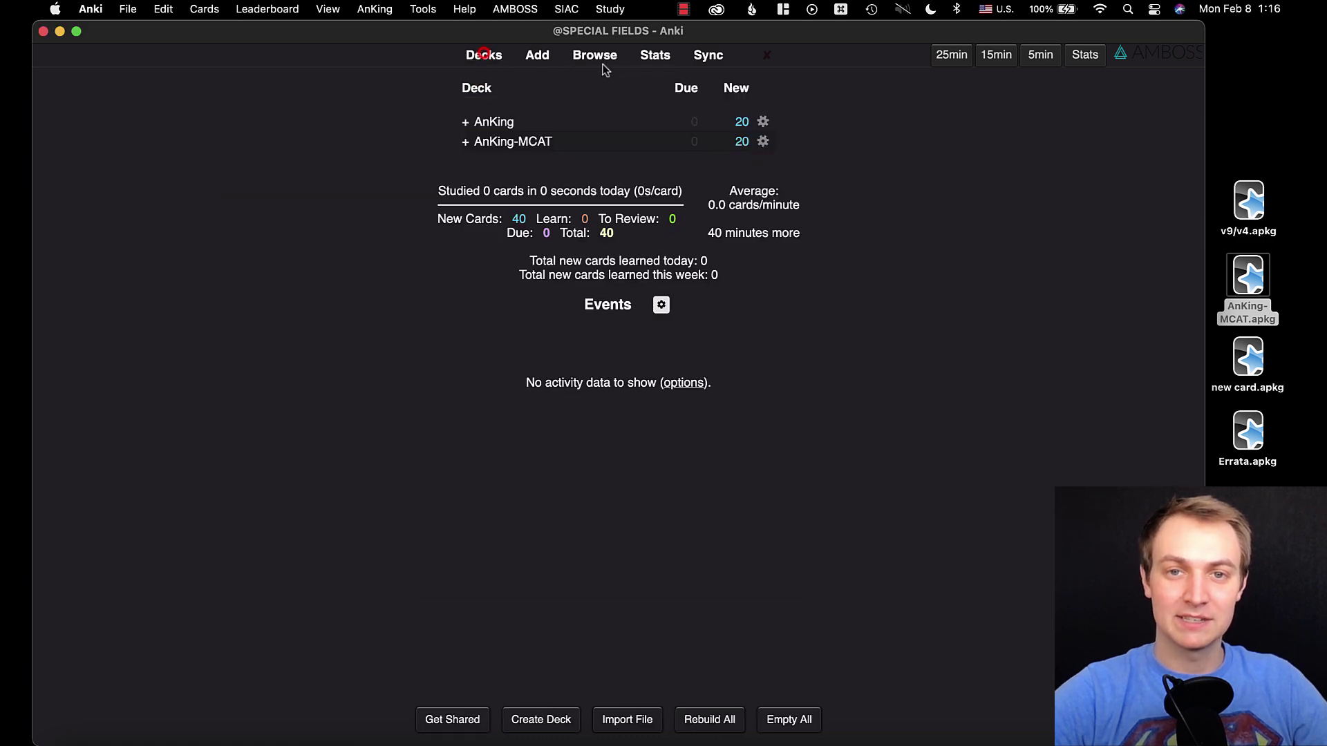
Open the card browser and clear the unused tags remaining after the MCAT deck import
click(605, 64)
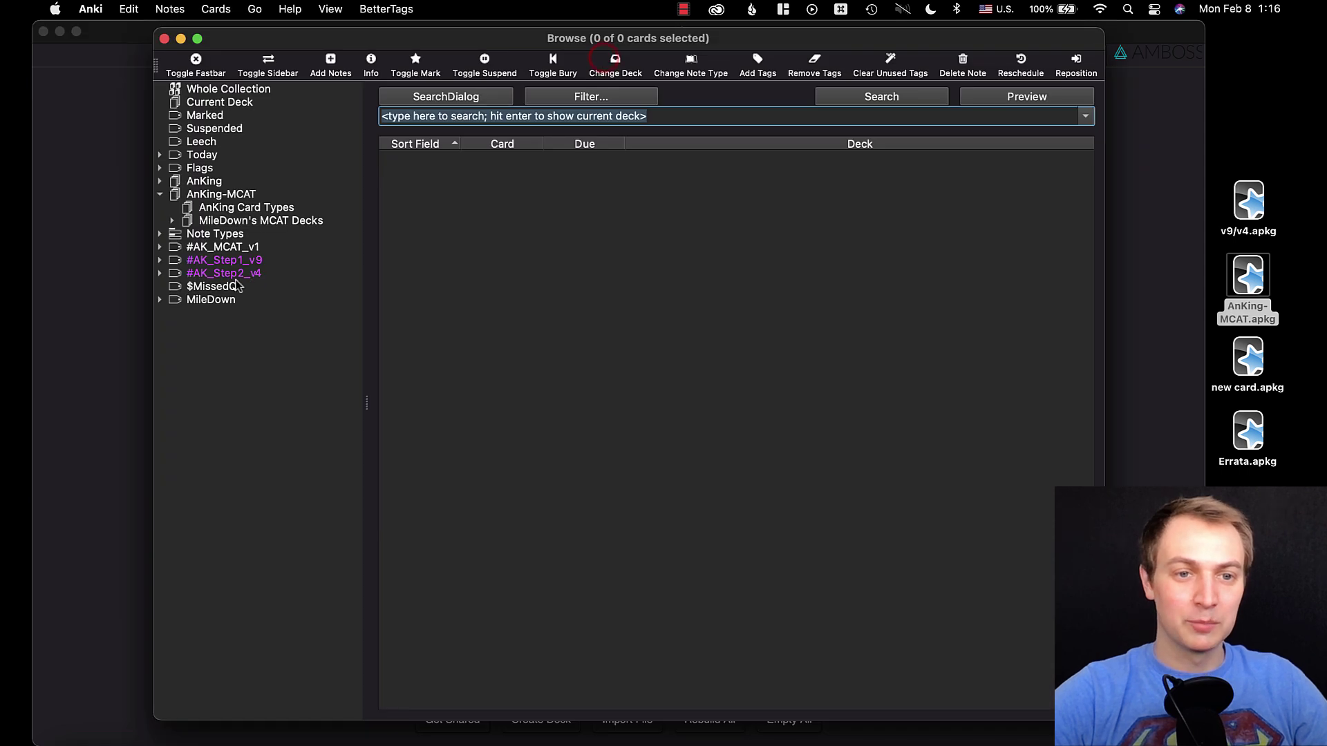
click(220, 11)
mouse_move(153, 13)
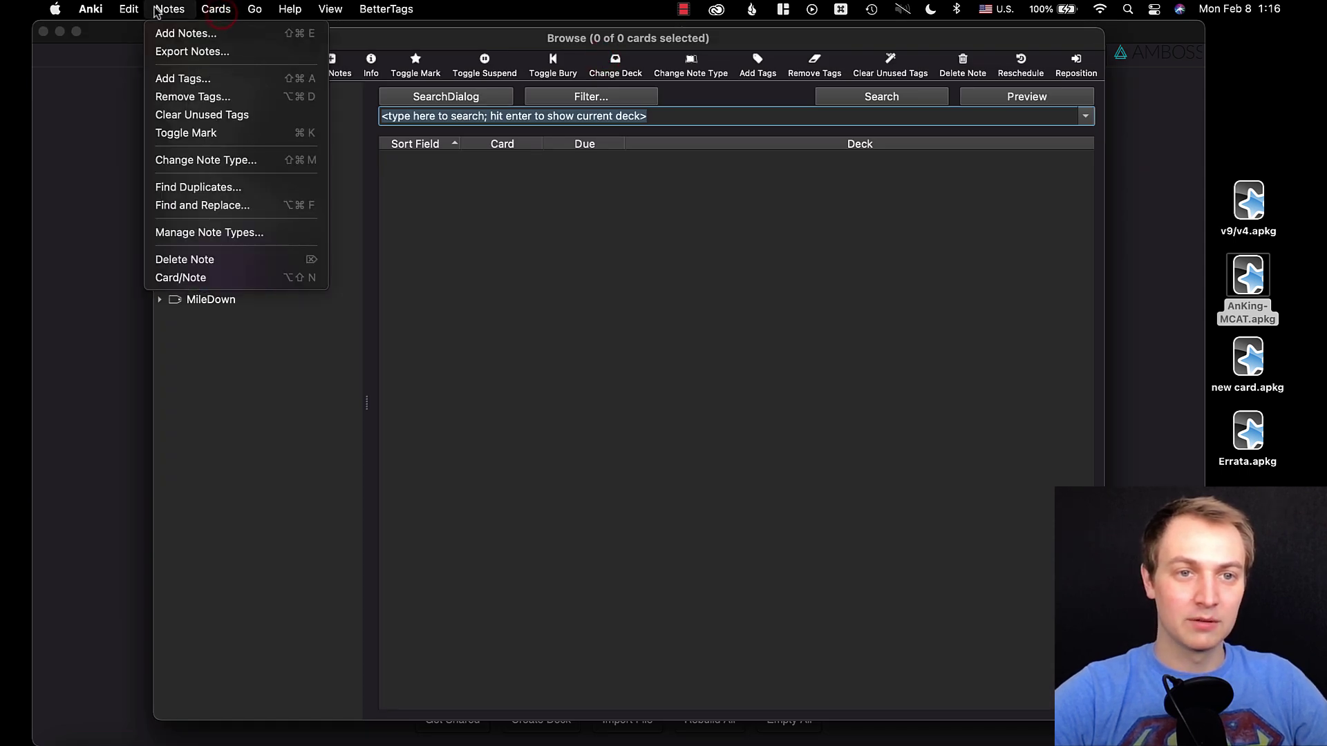
click(207, 115)
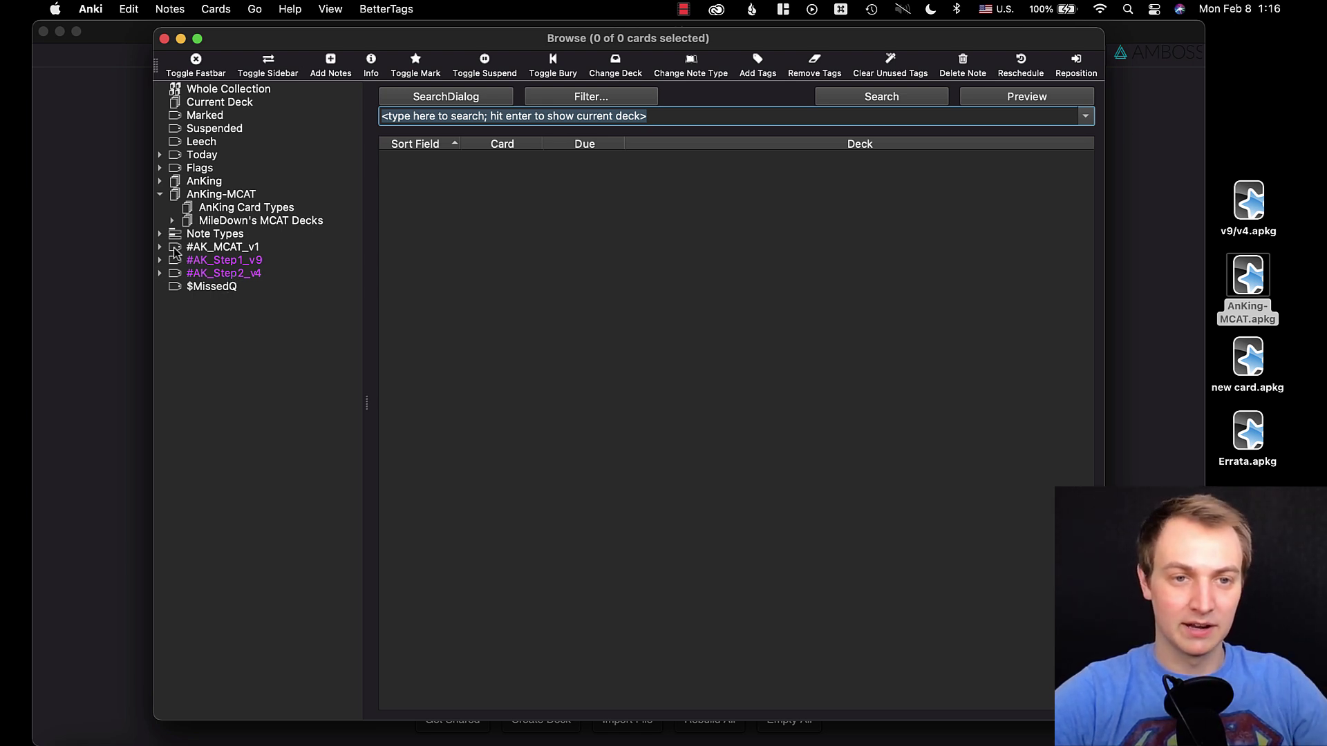
Expand the #AK_MCAT_v1 tag, view the cards under Pixorize_MCAT and #KahnAcademy, and close the card browser
click(160, 248)
click(227, 282)
click(228, 260)
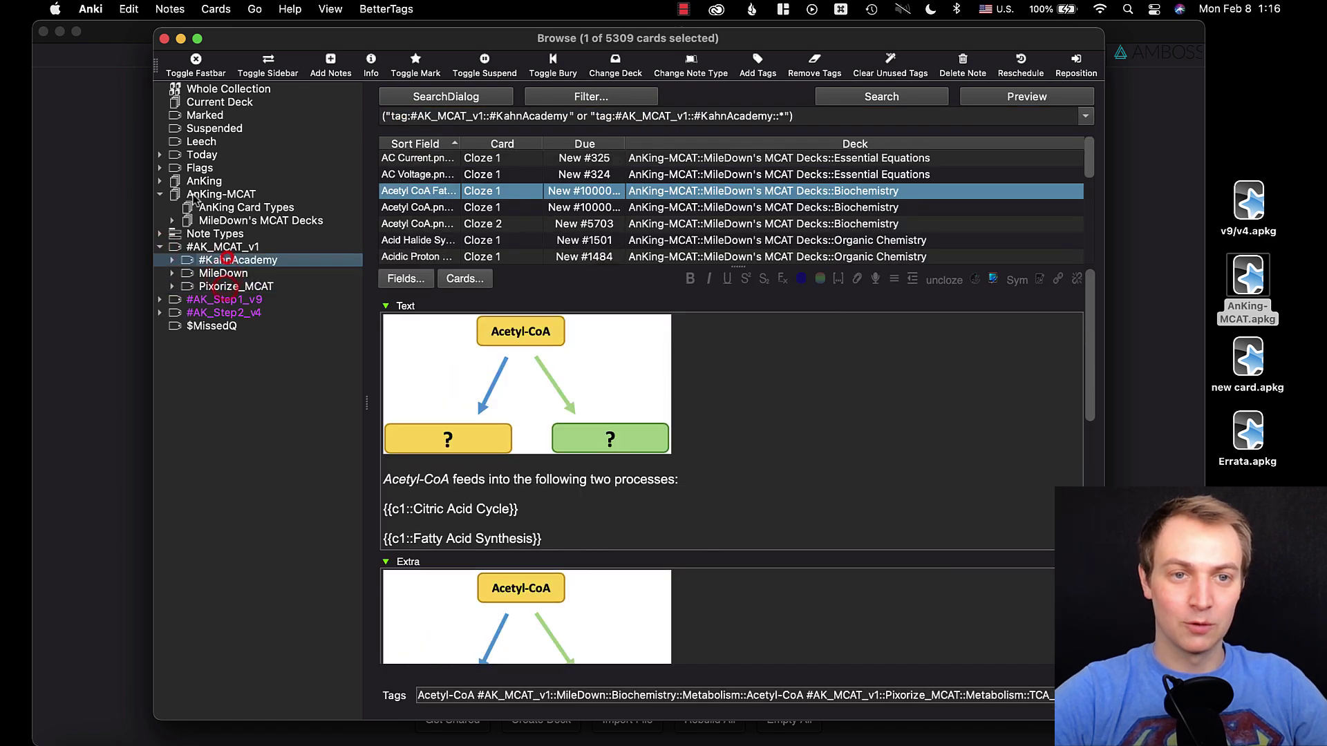
click(163, 39)
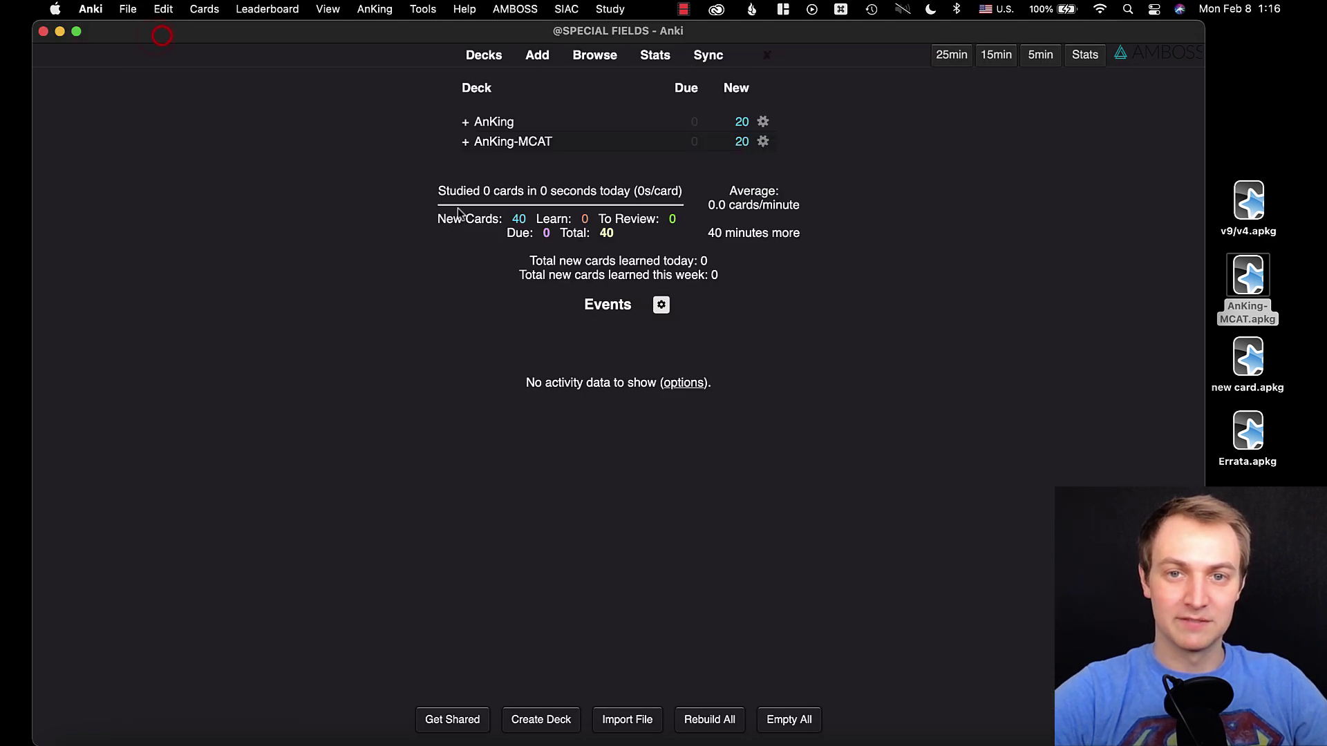
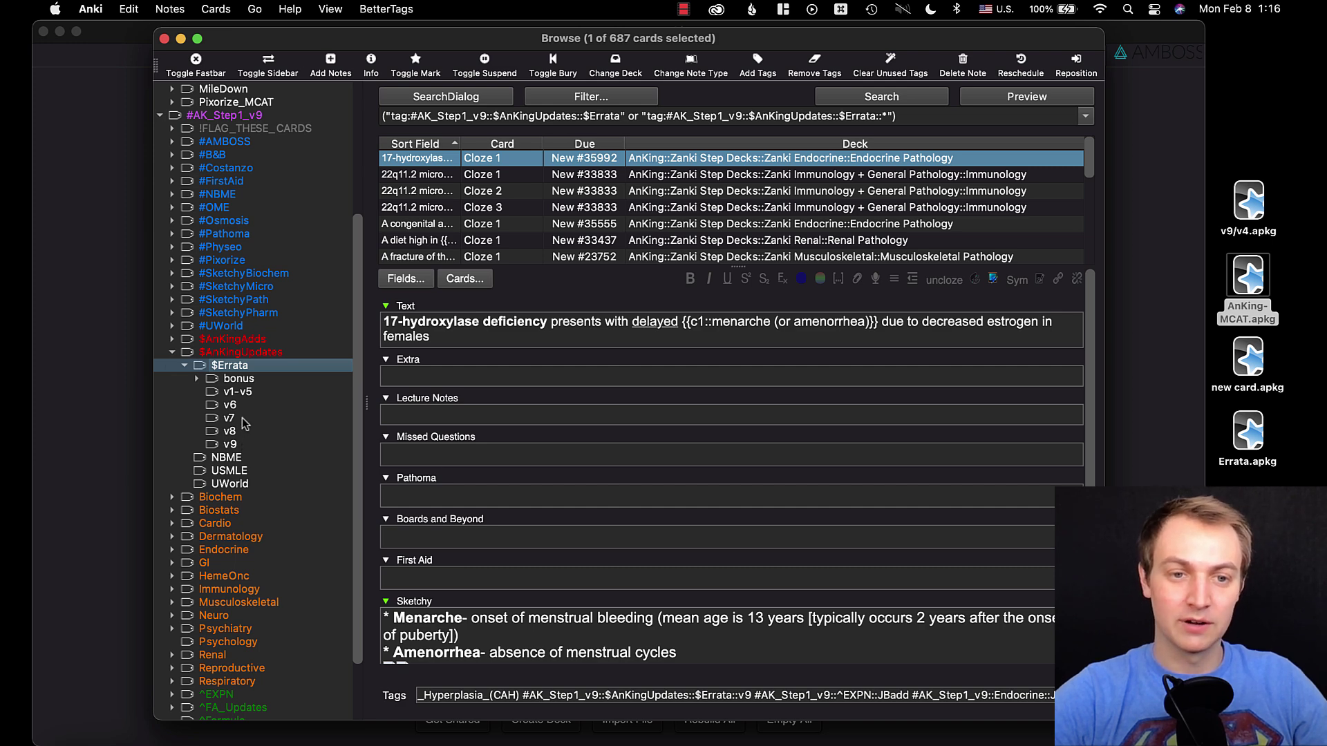
List the cards tagged v7 in the $Errata group under $AnKingUpdates of #AK_Step1_v9
click(243, 421)
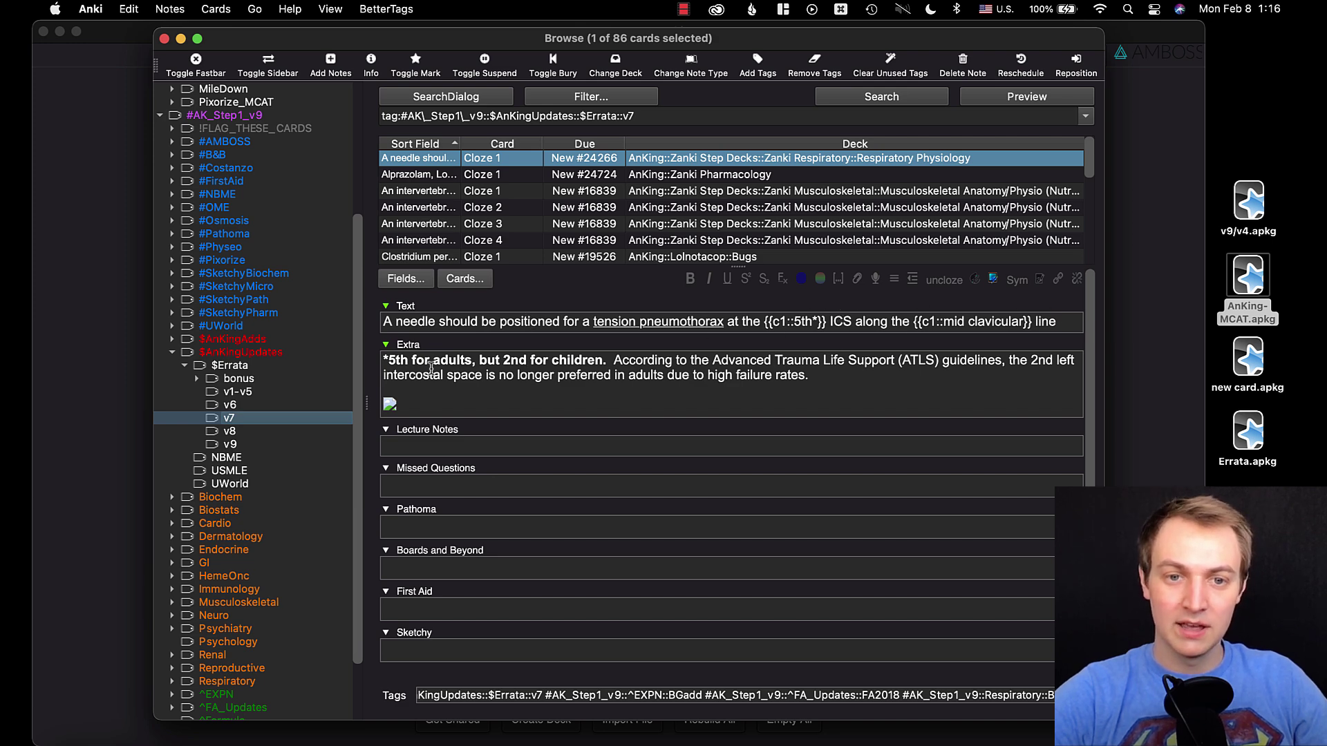
Examine the Extra note of the tension pneumothorax card, collapse the $Errata tag group and close the card browser
double_click(780, 374)
triple_click(794, 375)
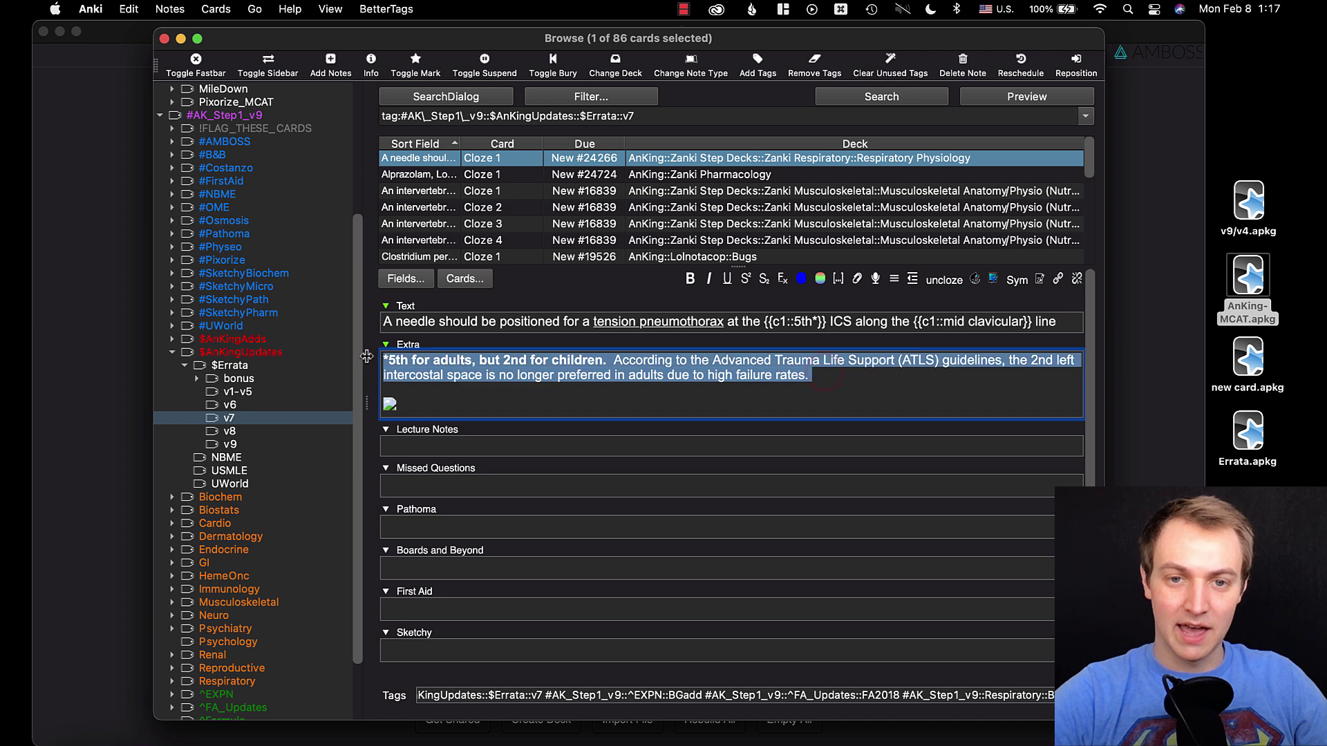
click(855, 381)
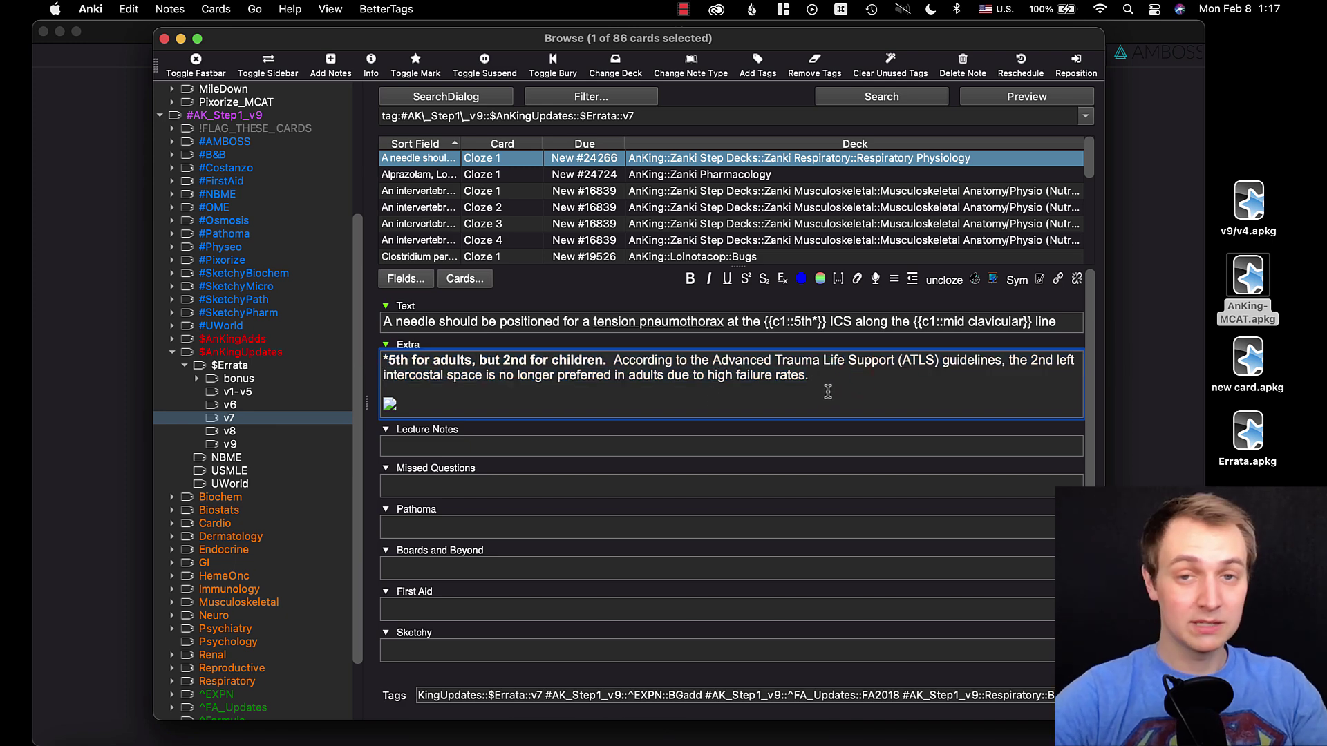
click(241, 420)
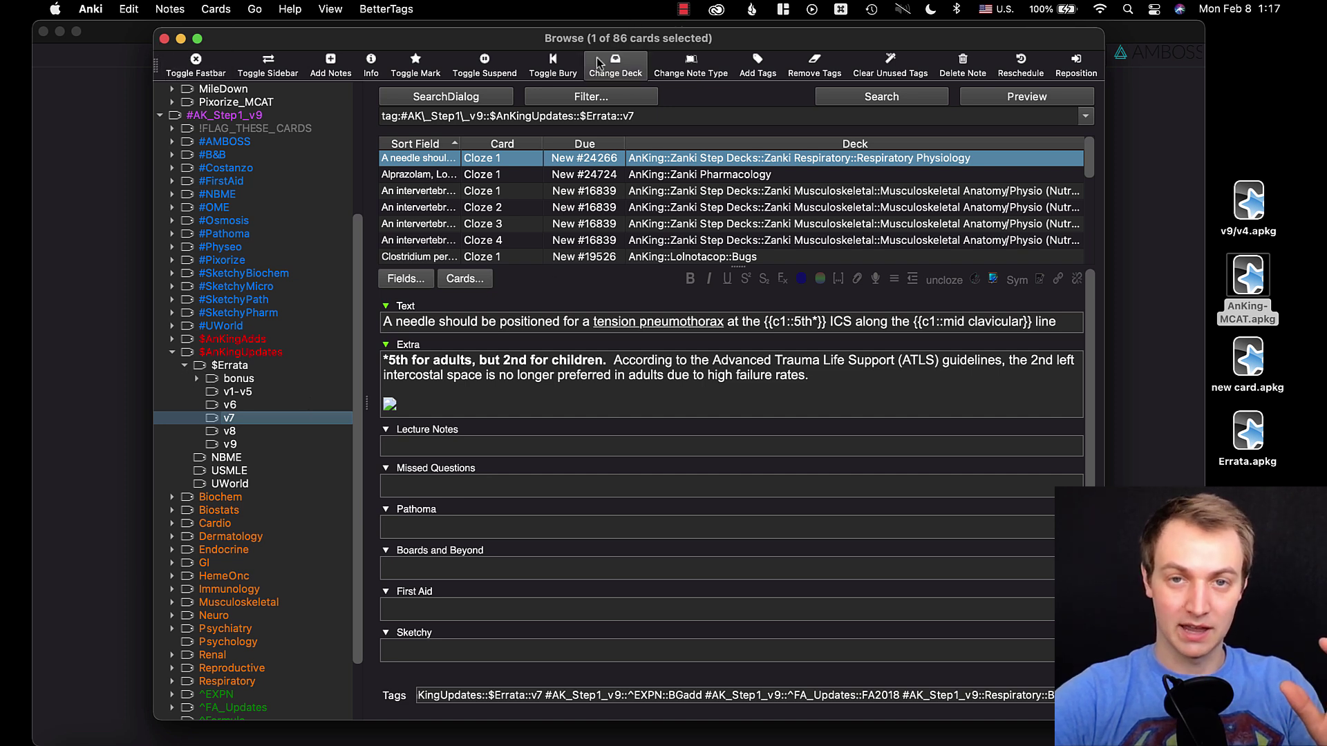
click(186, 366)
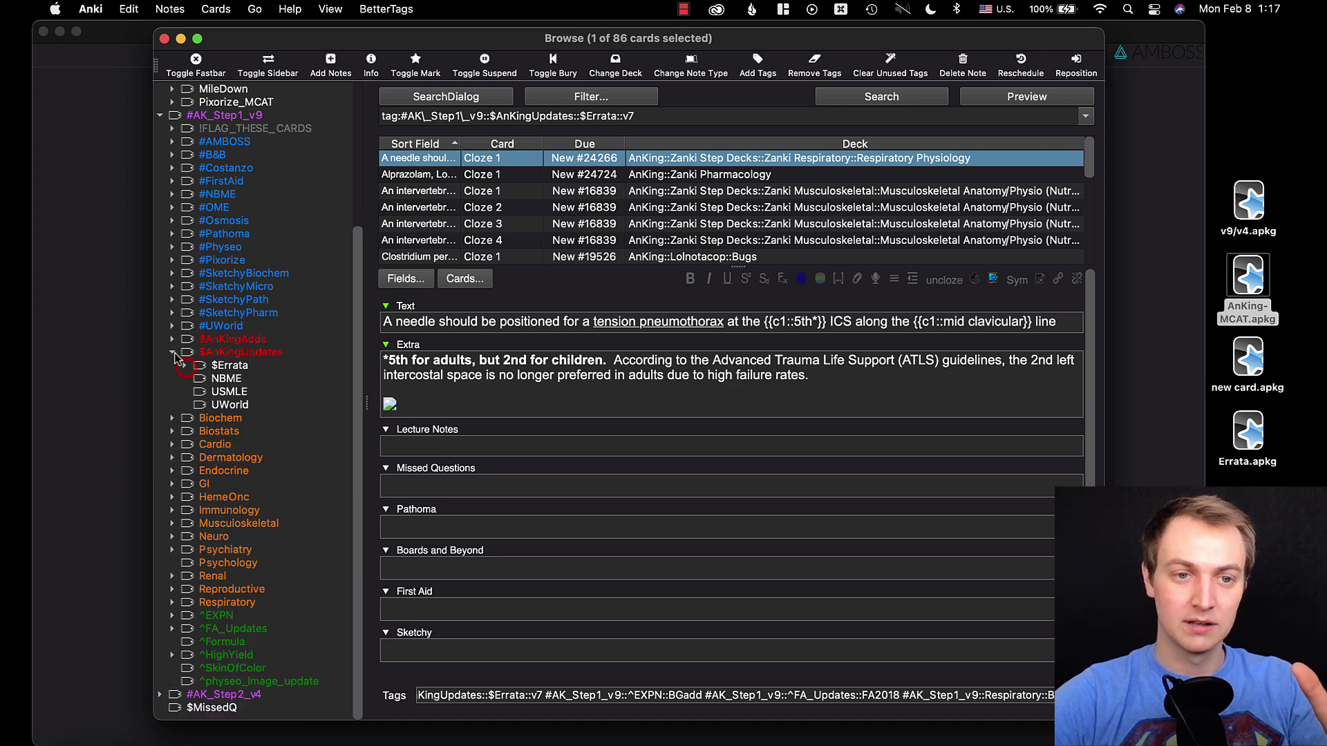
click(166, 39)
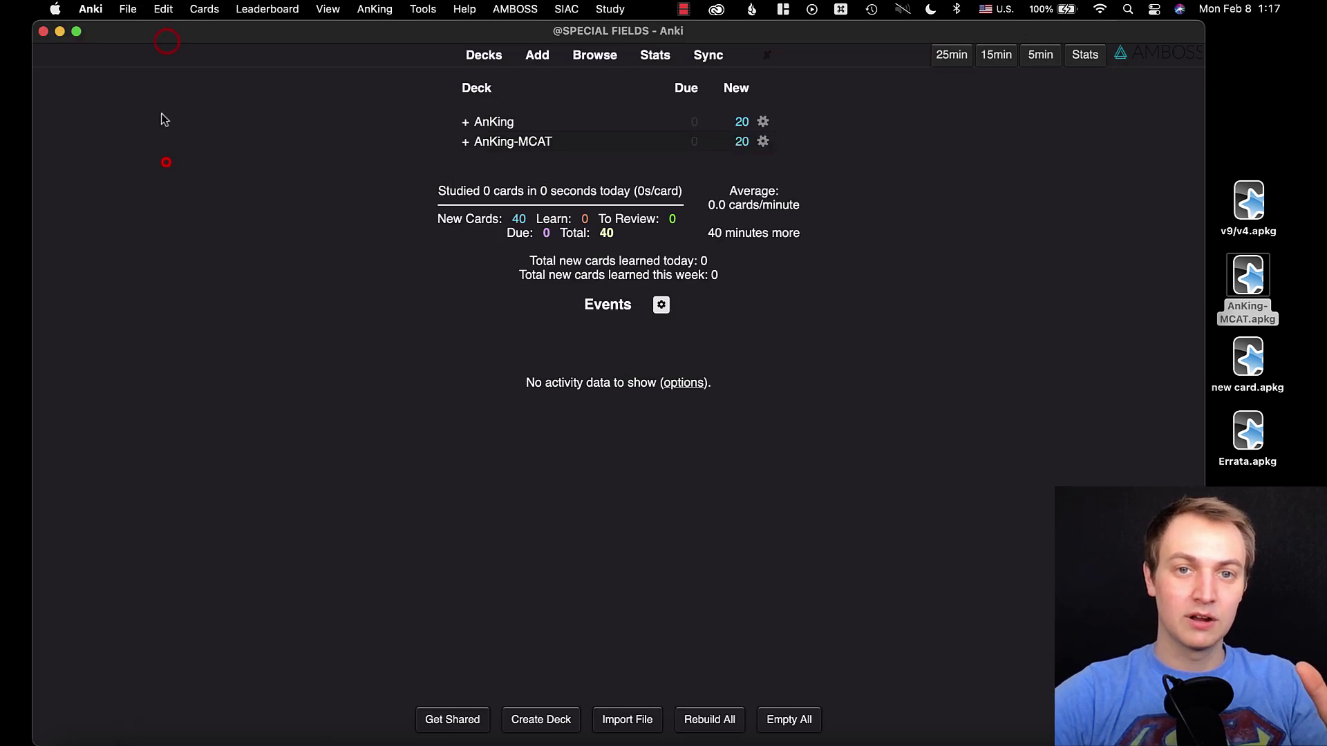
click(129, 10)
click(142, 32)
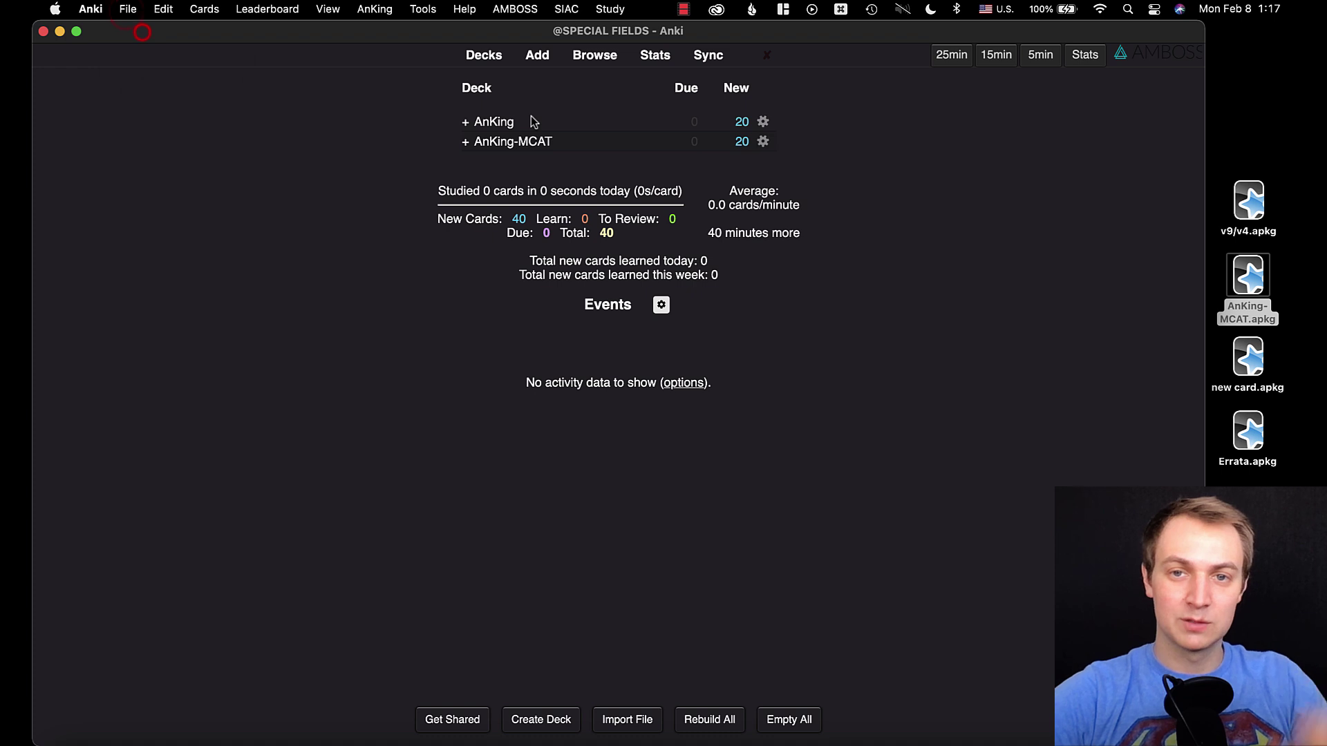
click(584, 253)
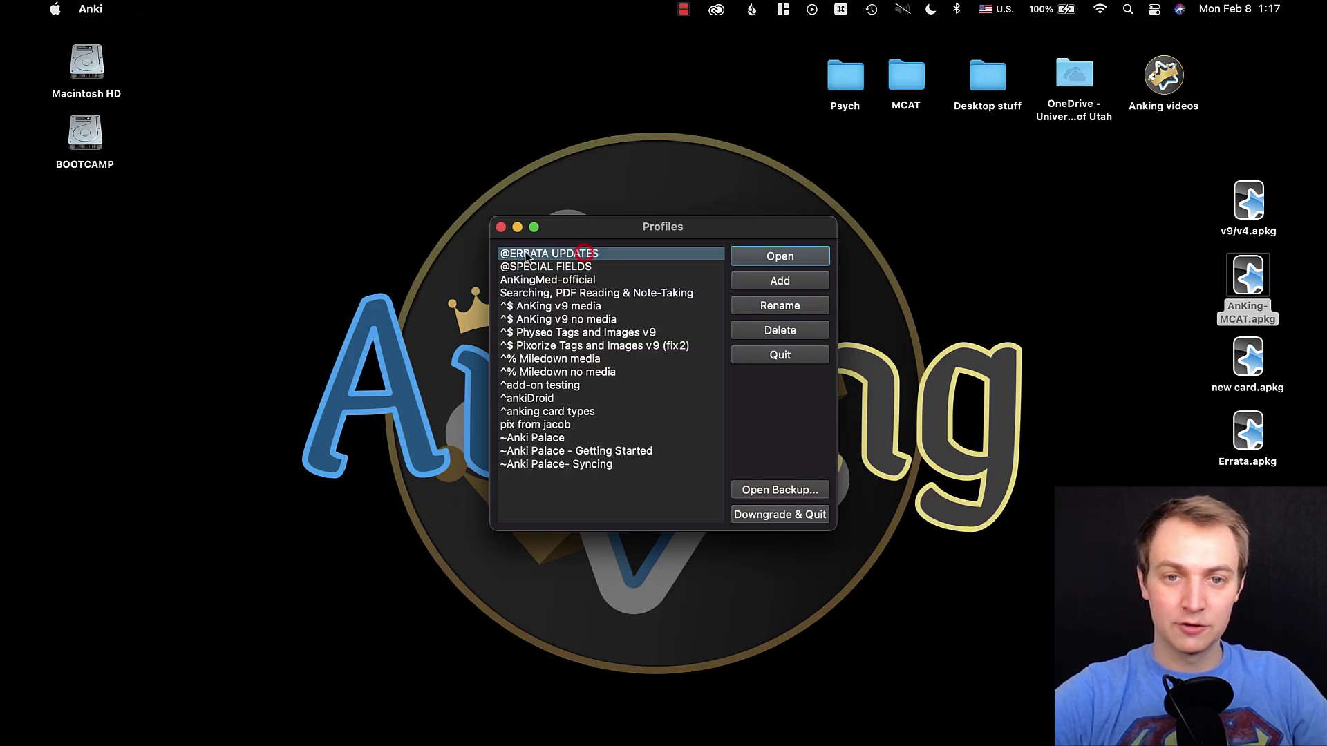
click(791, 257)
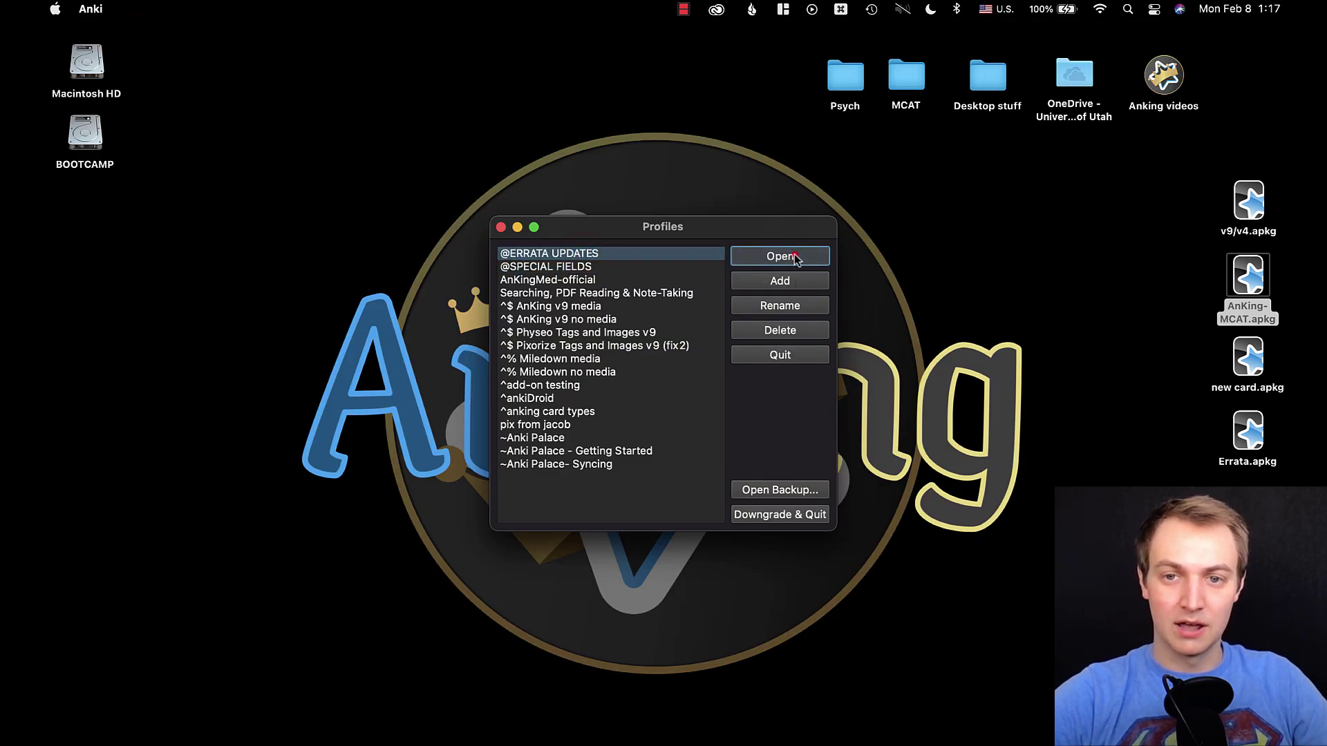
click(1259, 149)
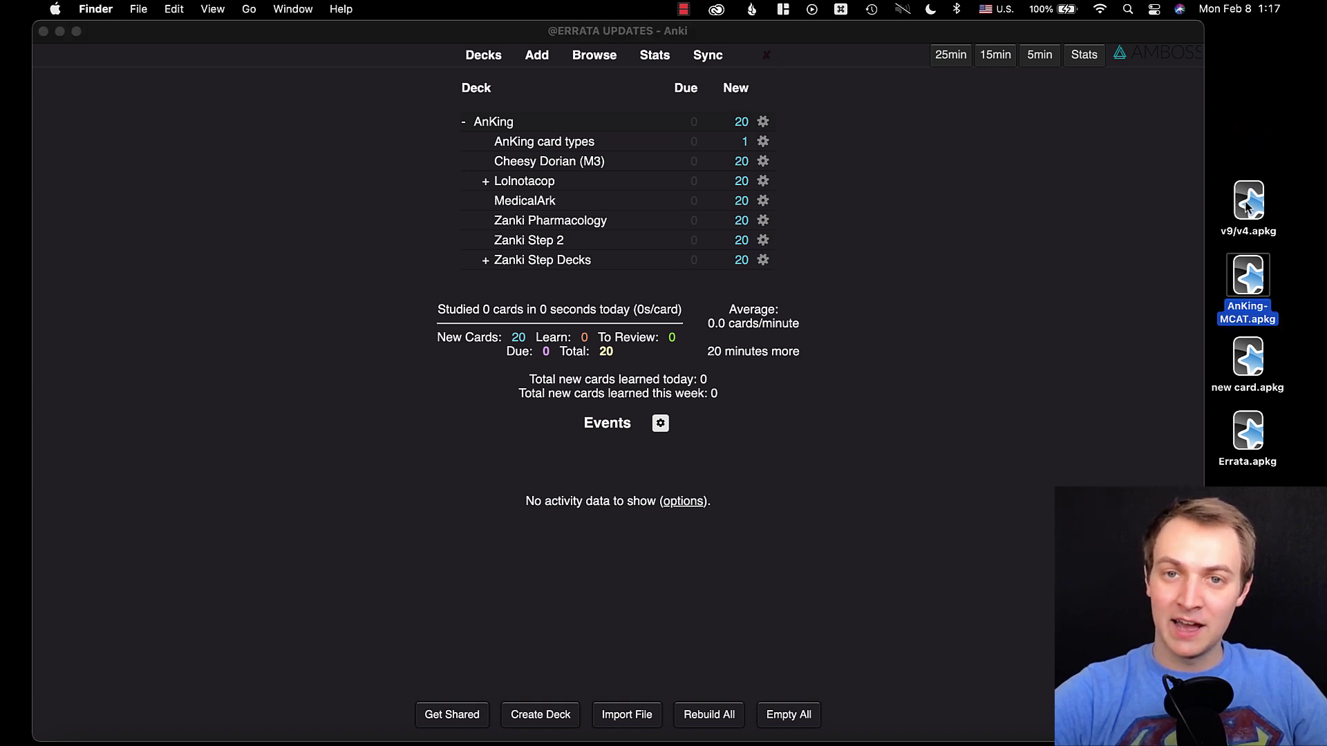
click(1244, 199)
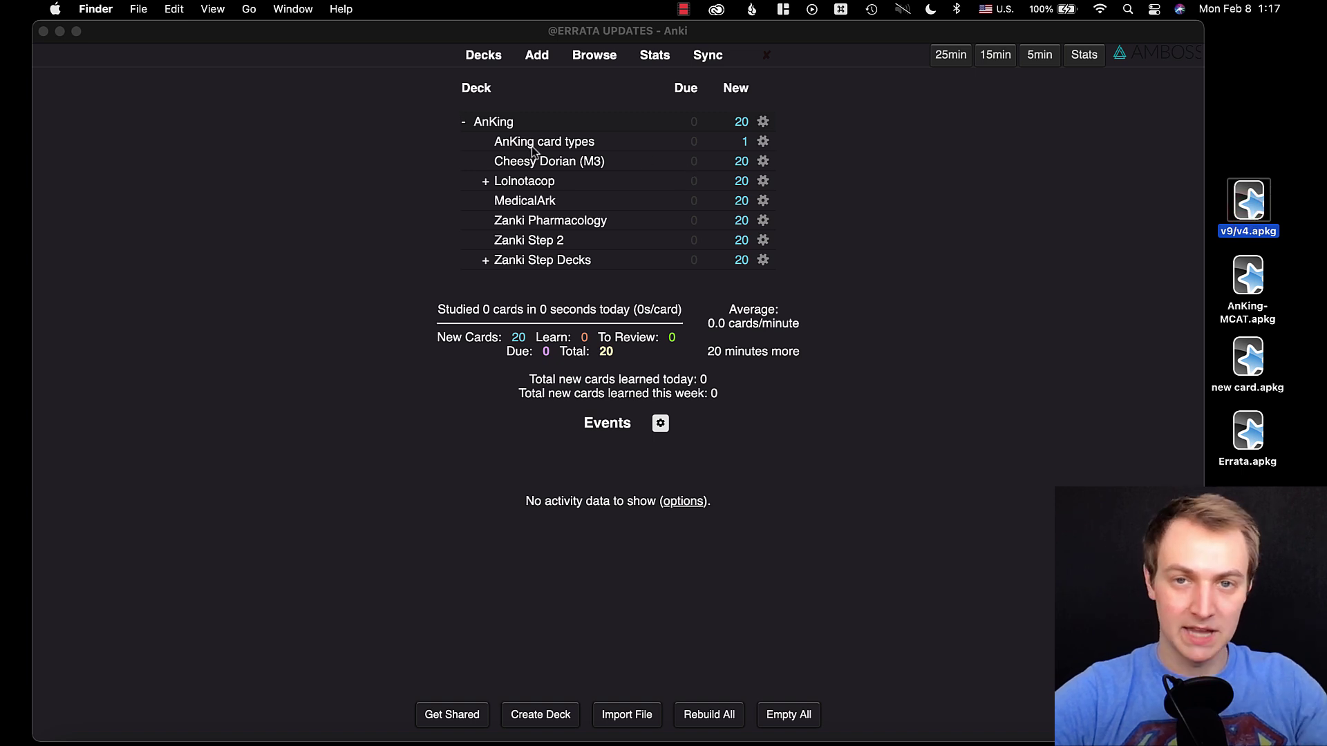
Open the card browser and expand the $Errata tags under $AnKingUpdates of #AK_Step1_v9
click(599, 61)
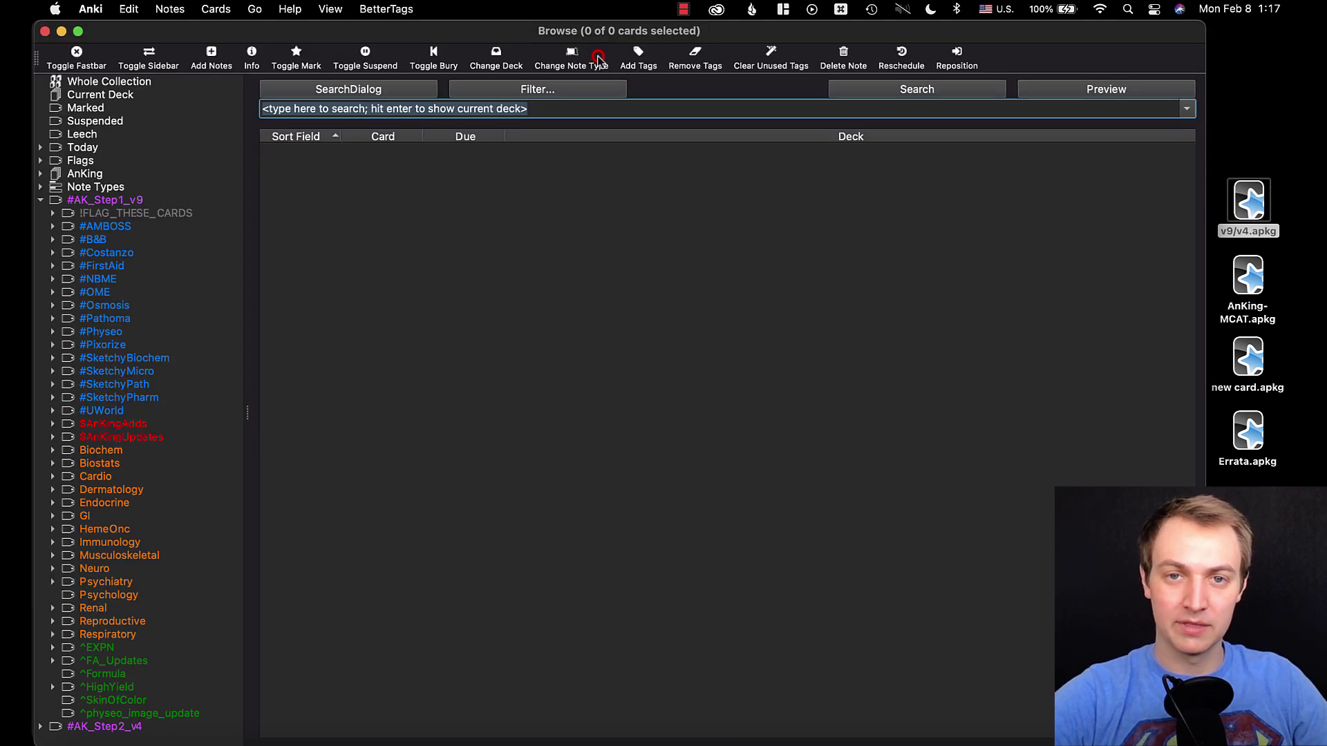
click(40, 200)
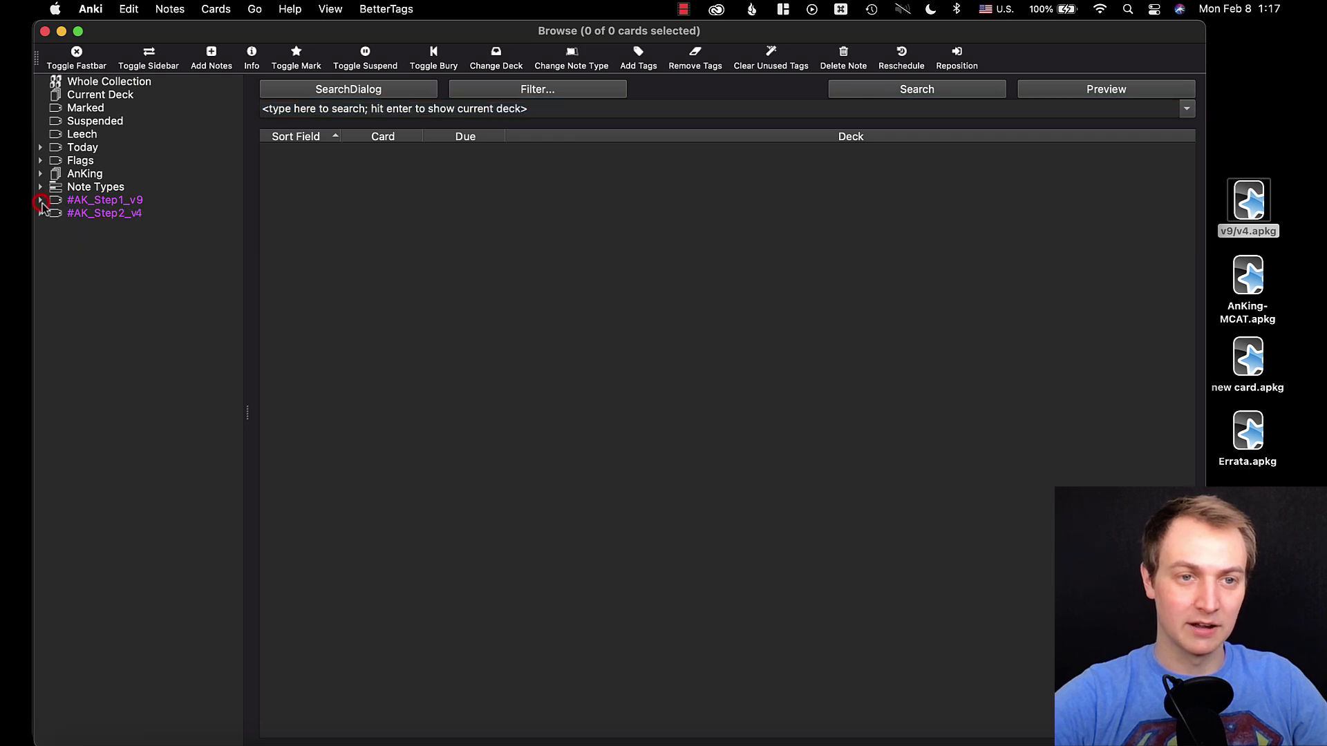
click(40, 201)
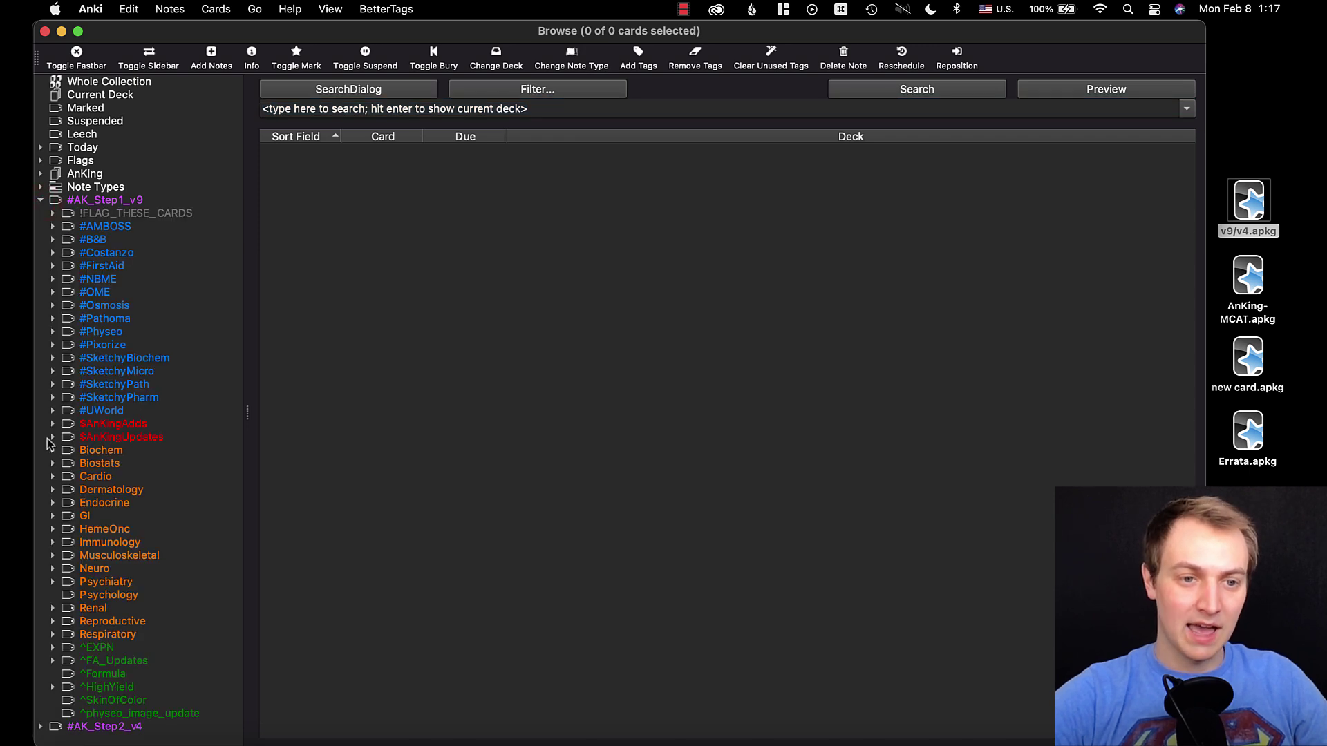
click(52, 437)
scroll(102, 456, down, 1)
click(64, 411)
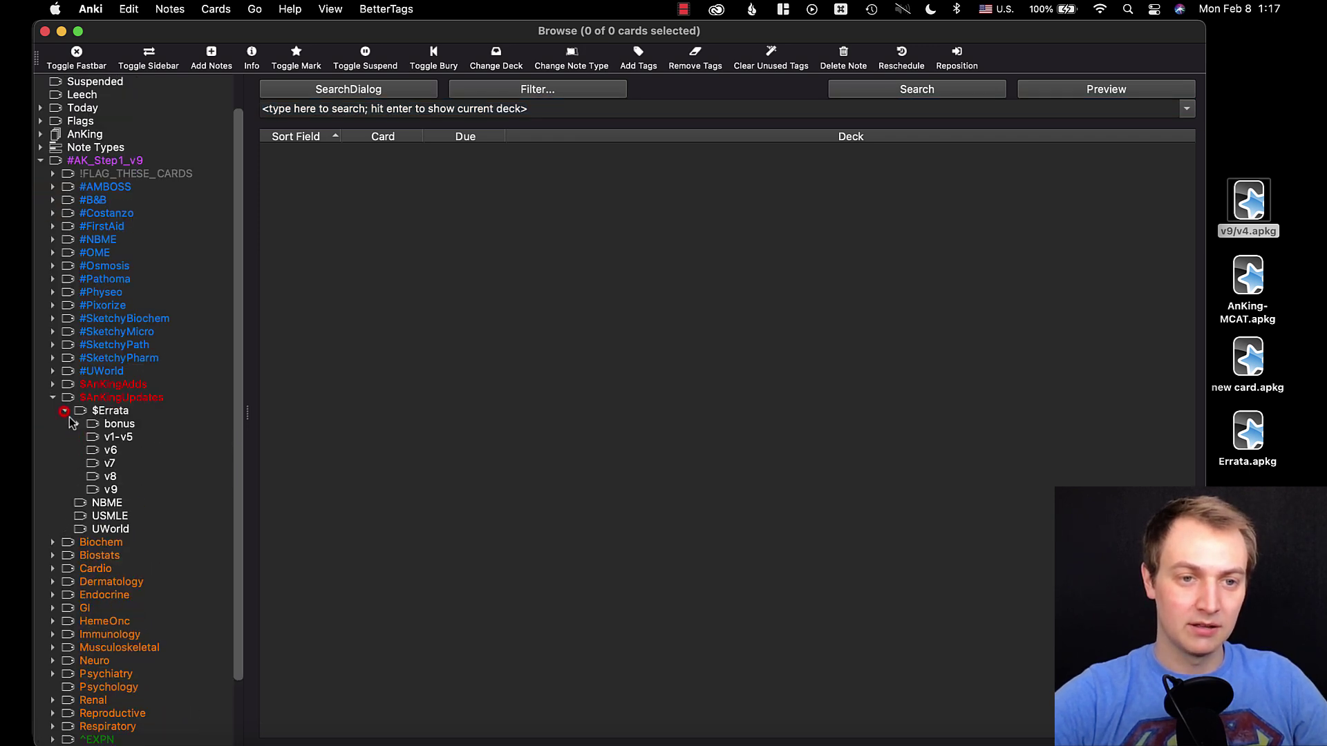
Expand the $Errata tags under $AnKingUpdates of #AK_Step2_v4
scroll(70, 485, down, 2)
click(40, 740)
scroll(109, 664, down, 3)
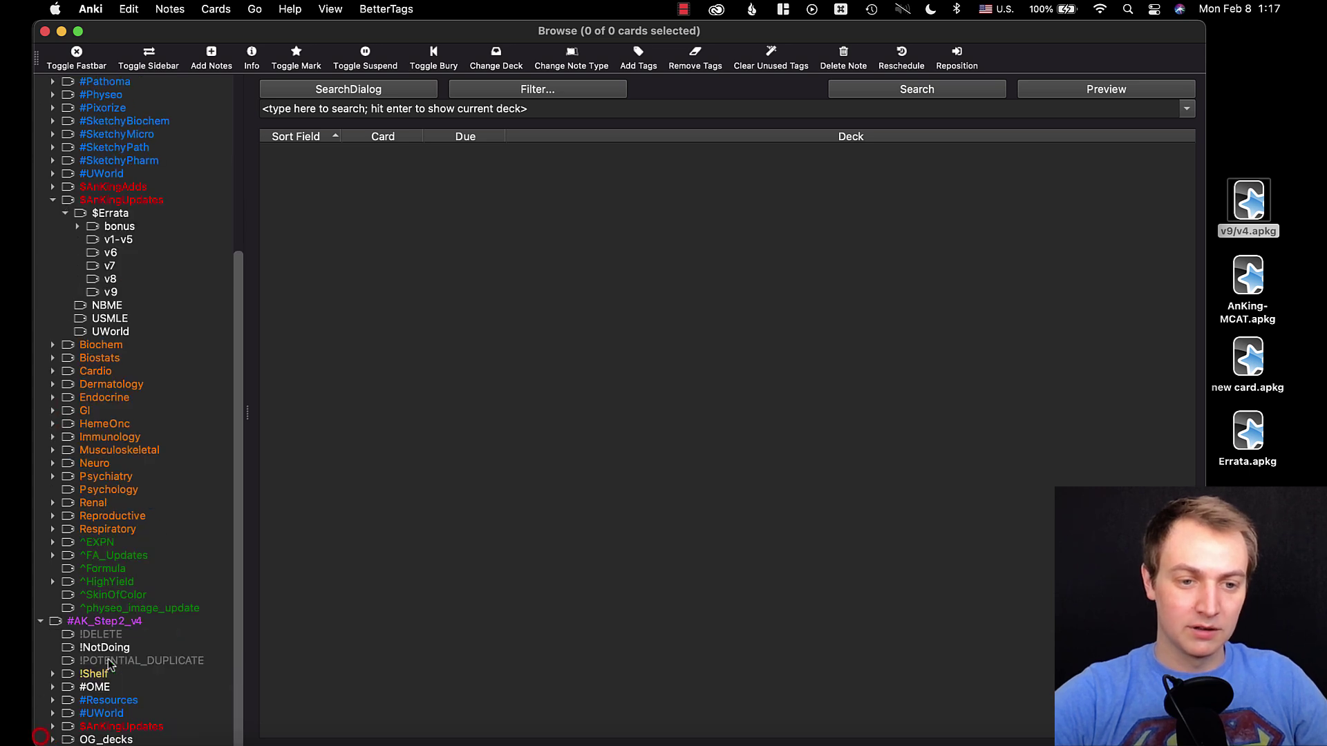
click(53, 725)
scroll(86, 705, down, 1)
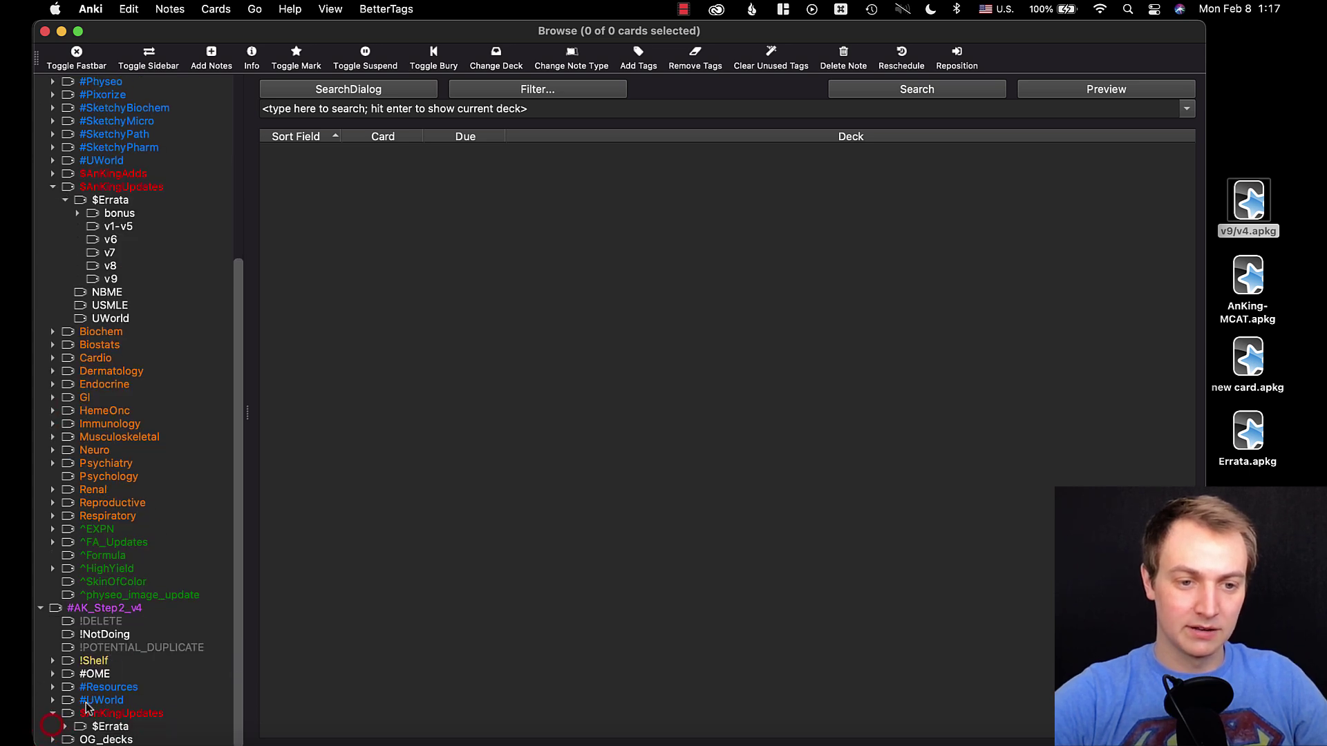
click(65, 726)
scroll(69, 726, down, 1)
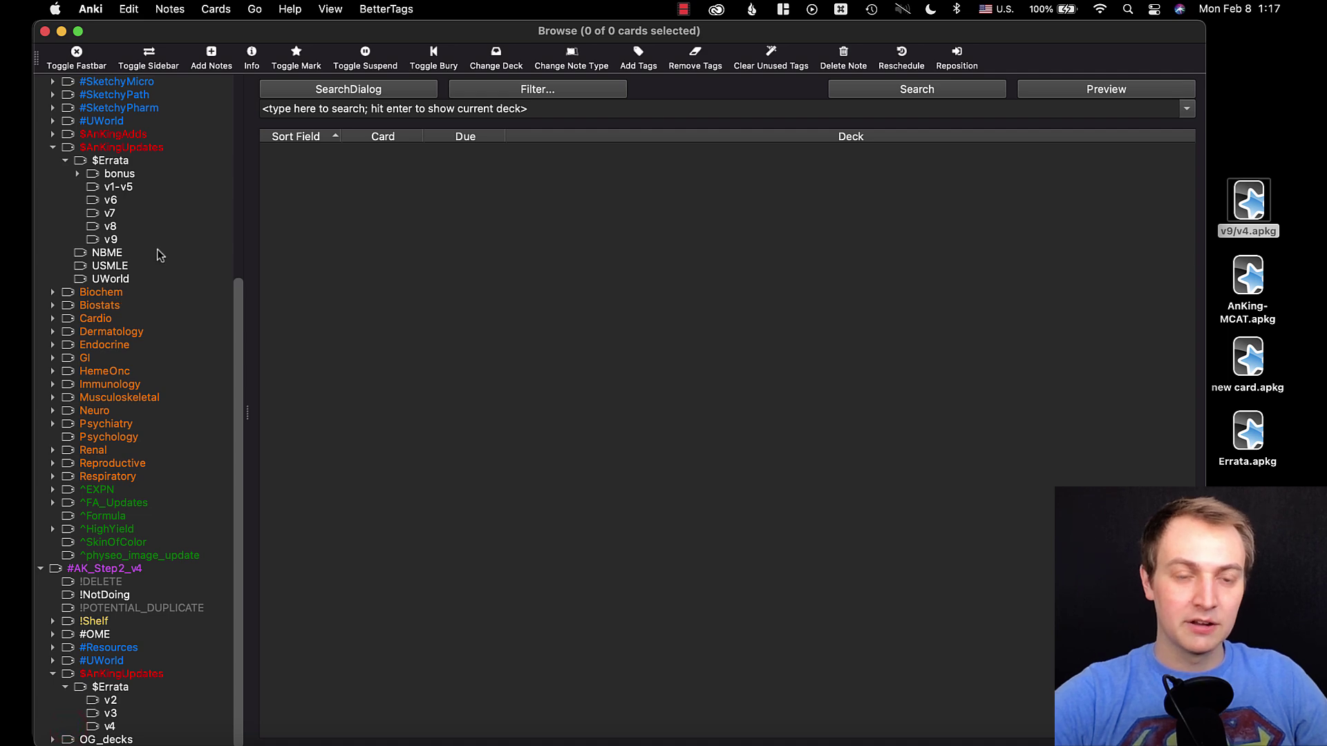
List the cards of the whole Step 1 $Errata group, and narrow the list to those tagged v9
scroll(158, 254, up, 3)
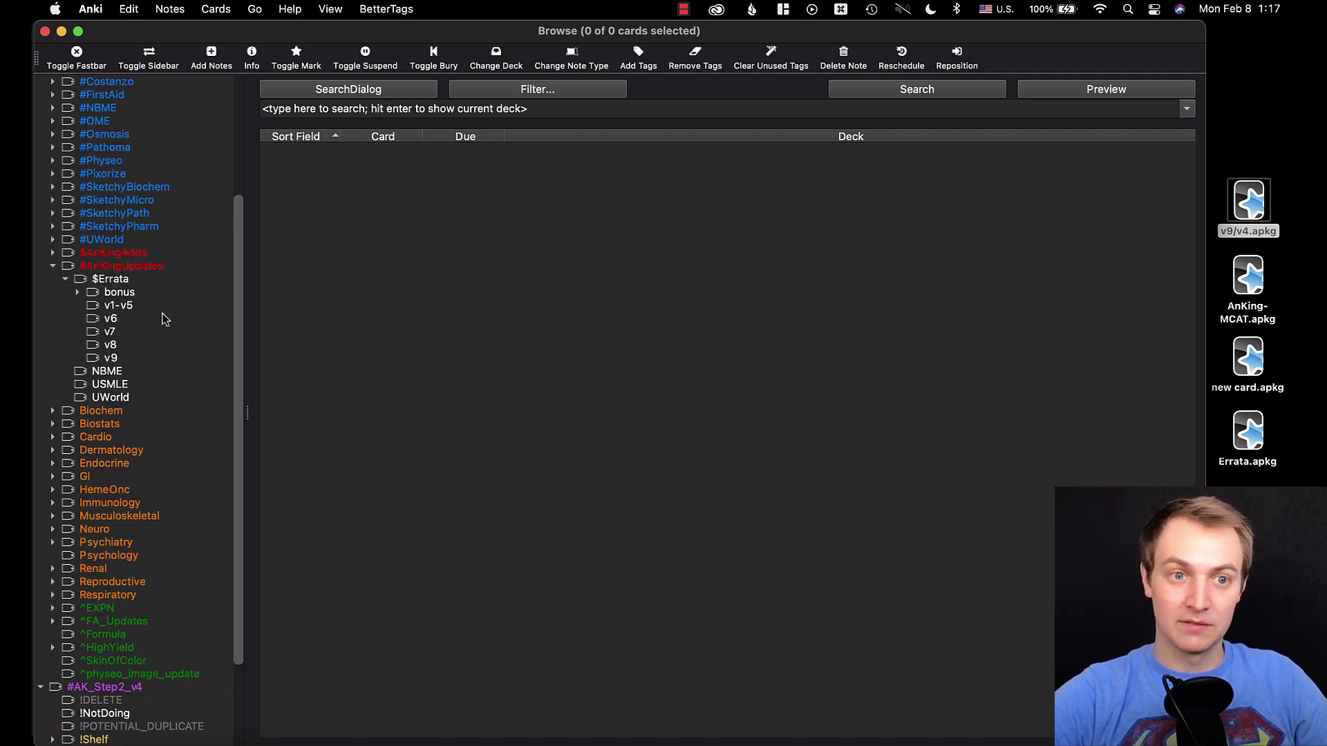
click(112, 281)
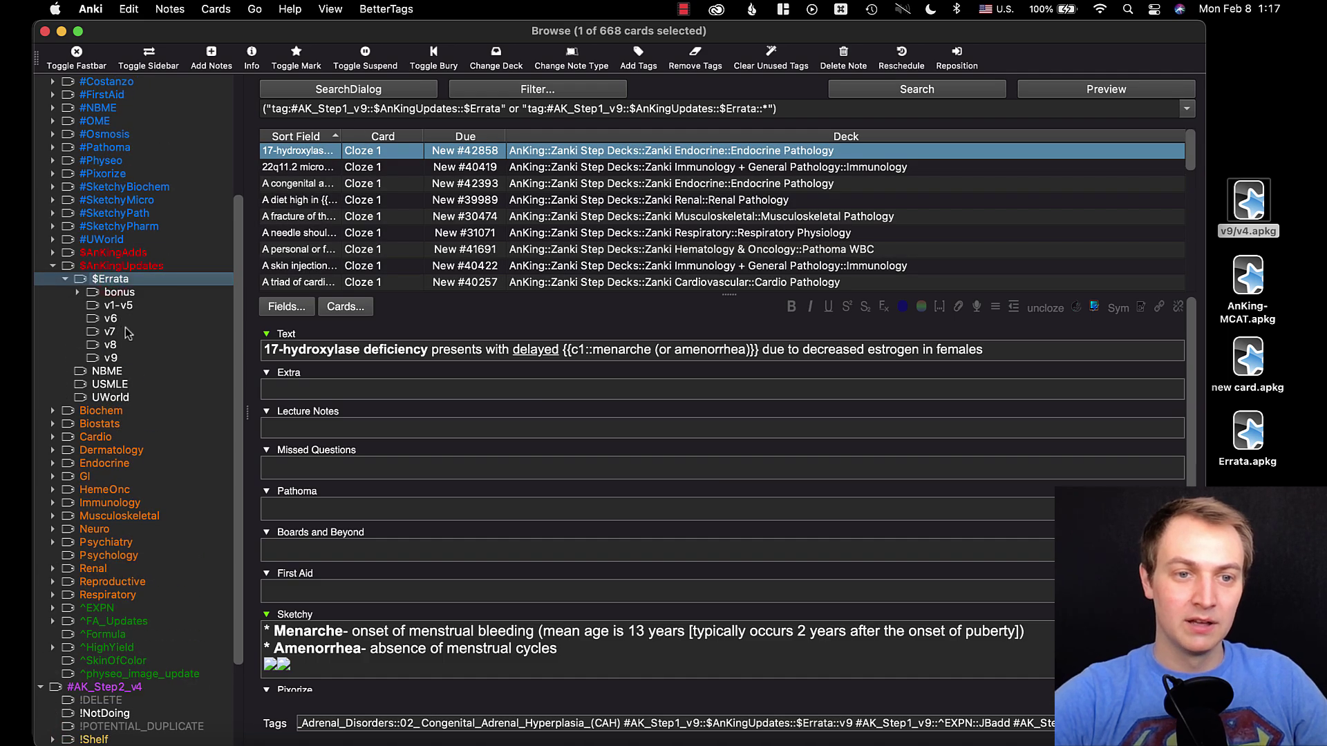
click(125, 331)
click(129, 357)
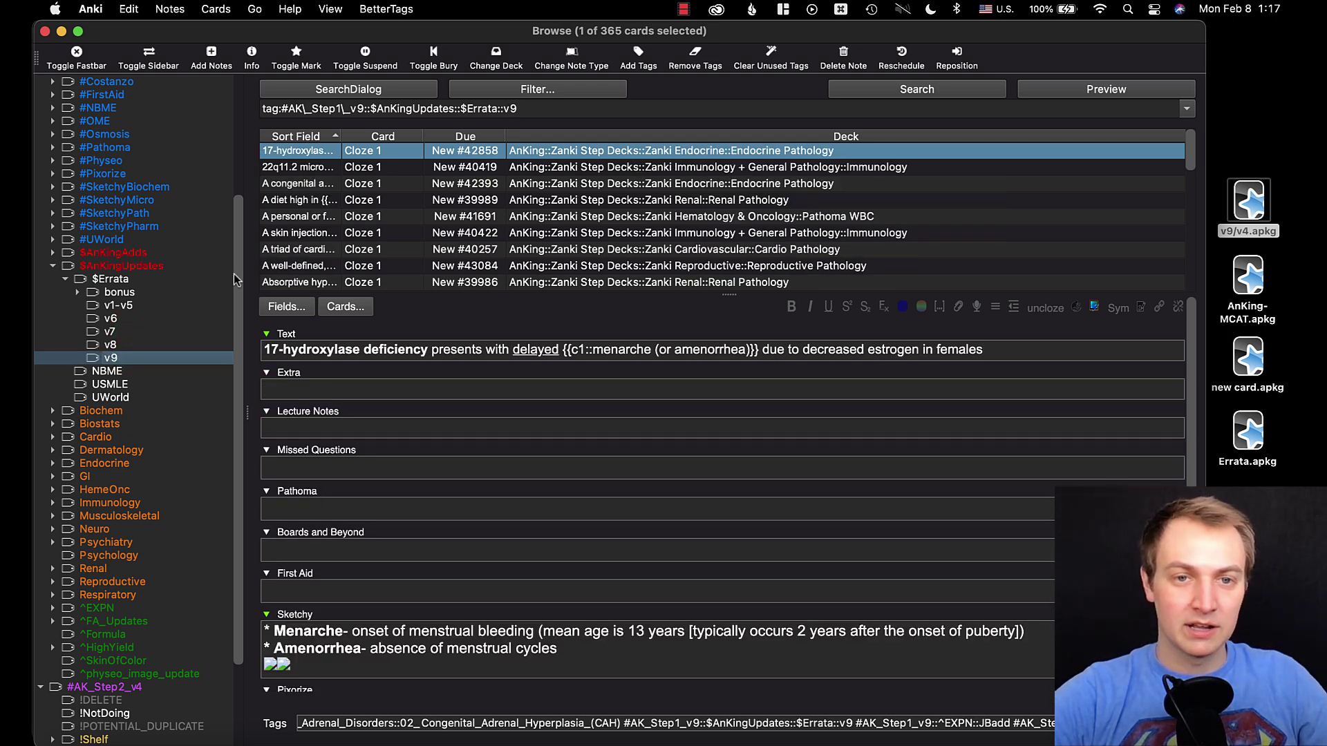
Set up an Anki Deck Package export of all v9 errata notes without scheduling information or media, and cancel it
click(446, 200)
key(super+a)
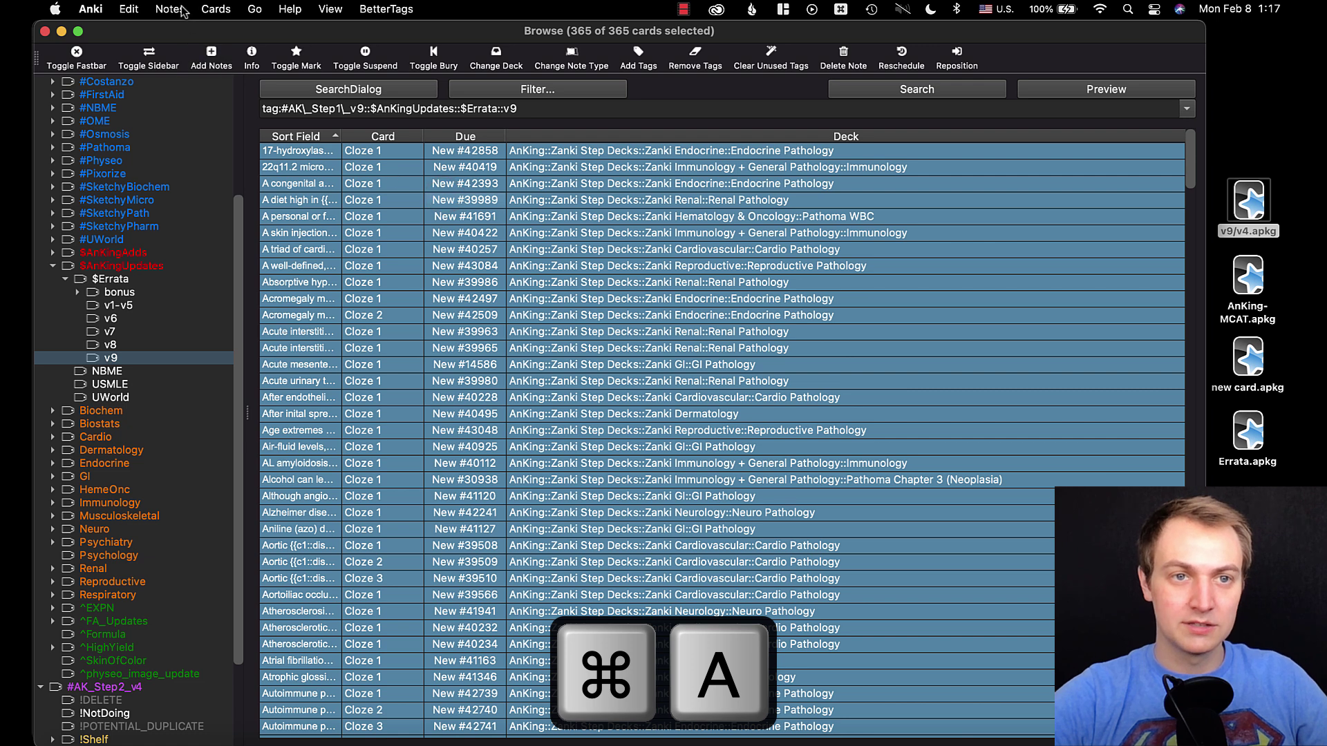
click(169, 9)
click(195, 52)
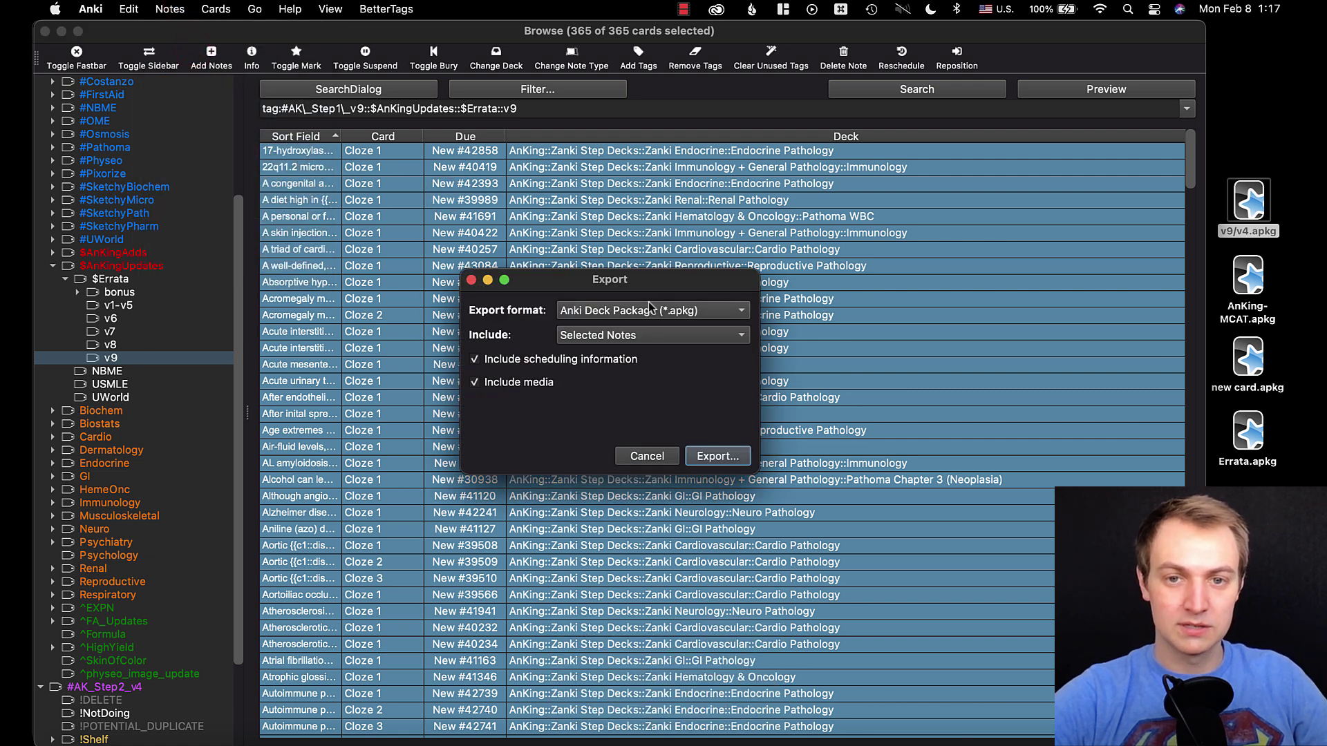
click(504, 360)
click(516, 384)
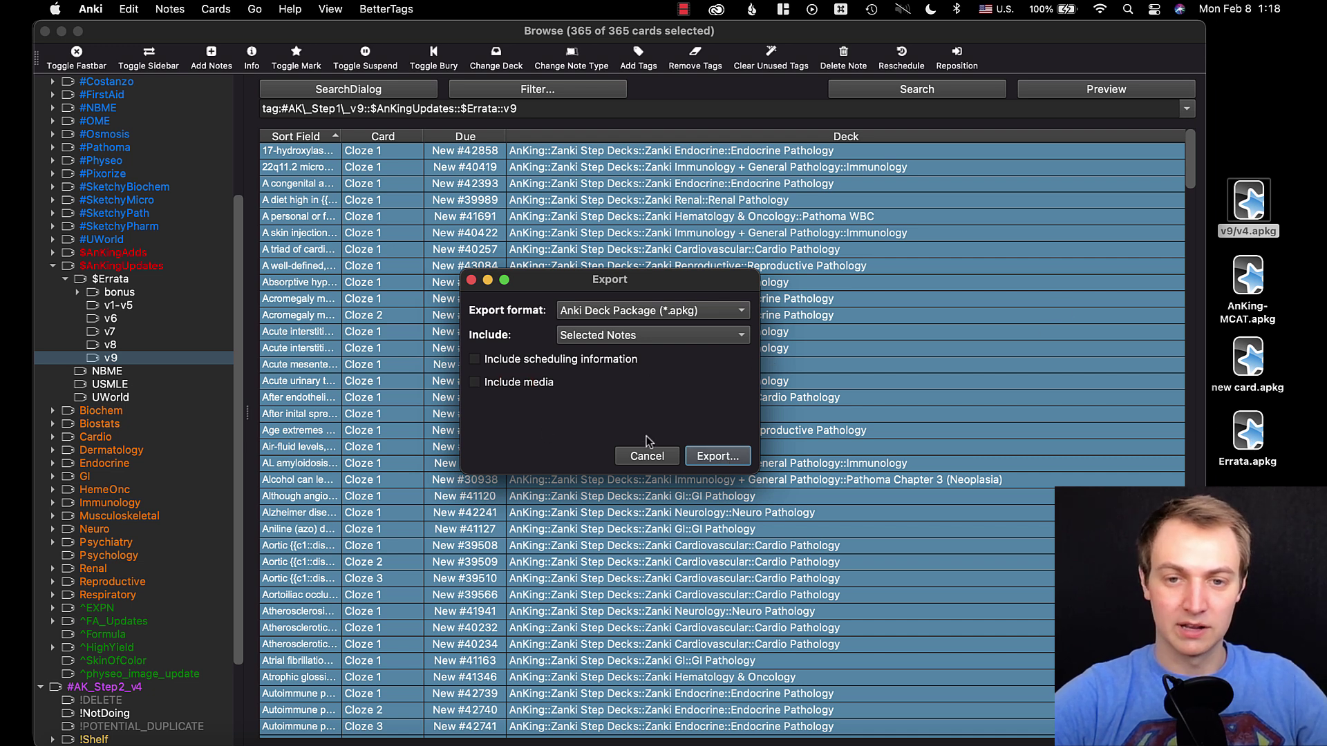
click(650, 456)
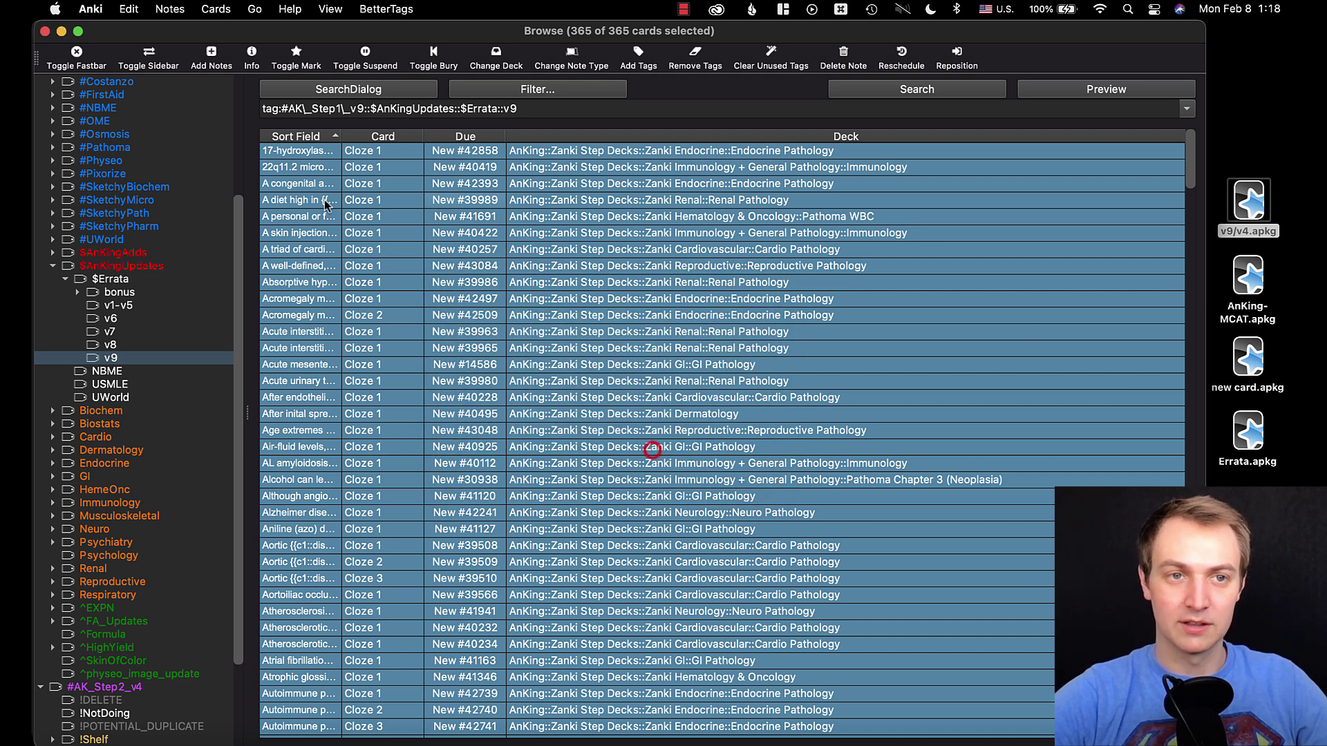
click(45, 32)
click(304, 132)
click(128, 9)
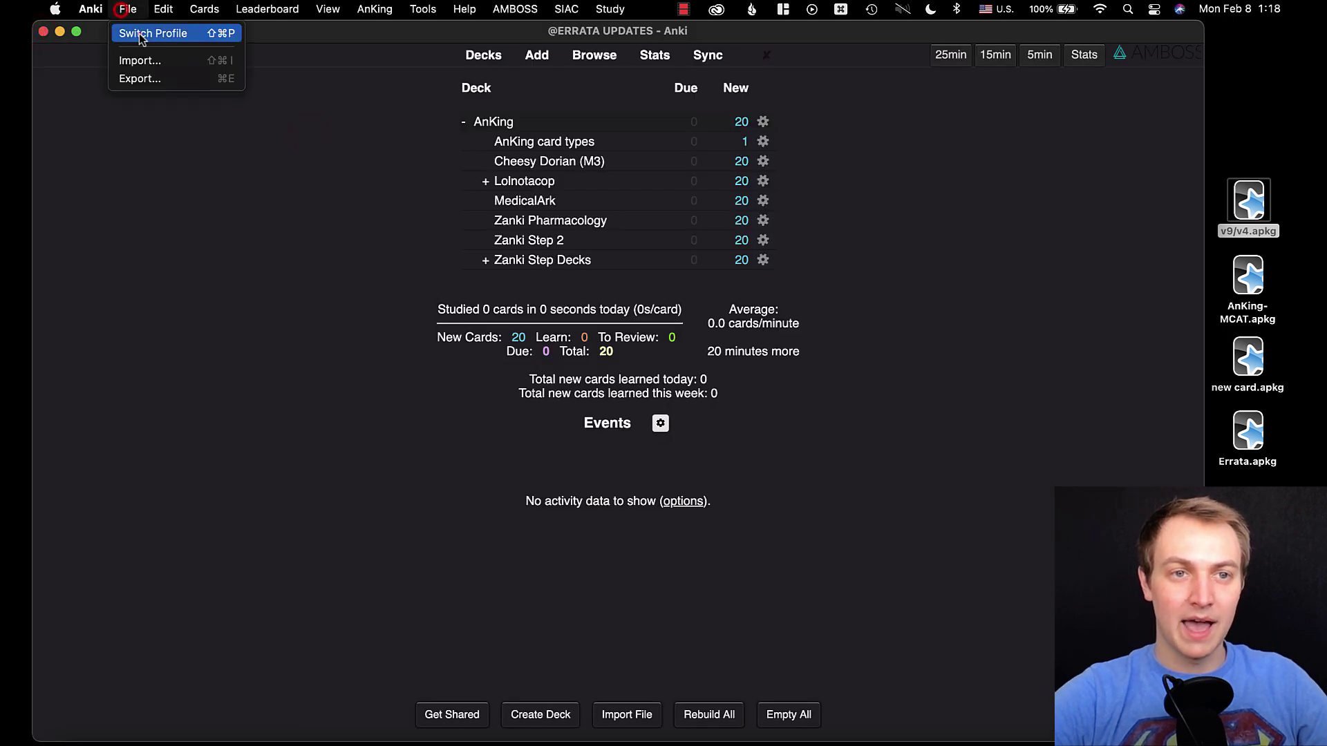
click(140, 32)
key(Down)
click(779, 255)
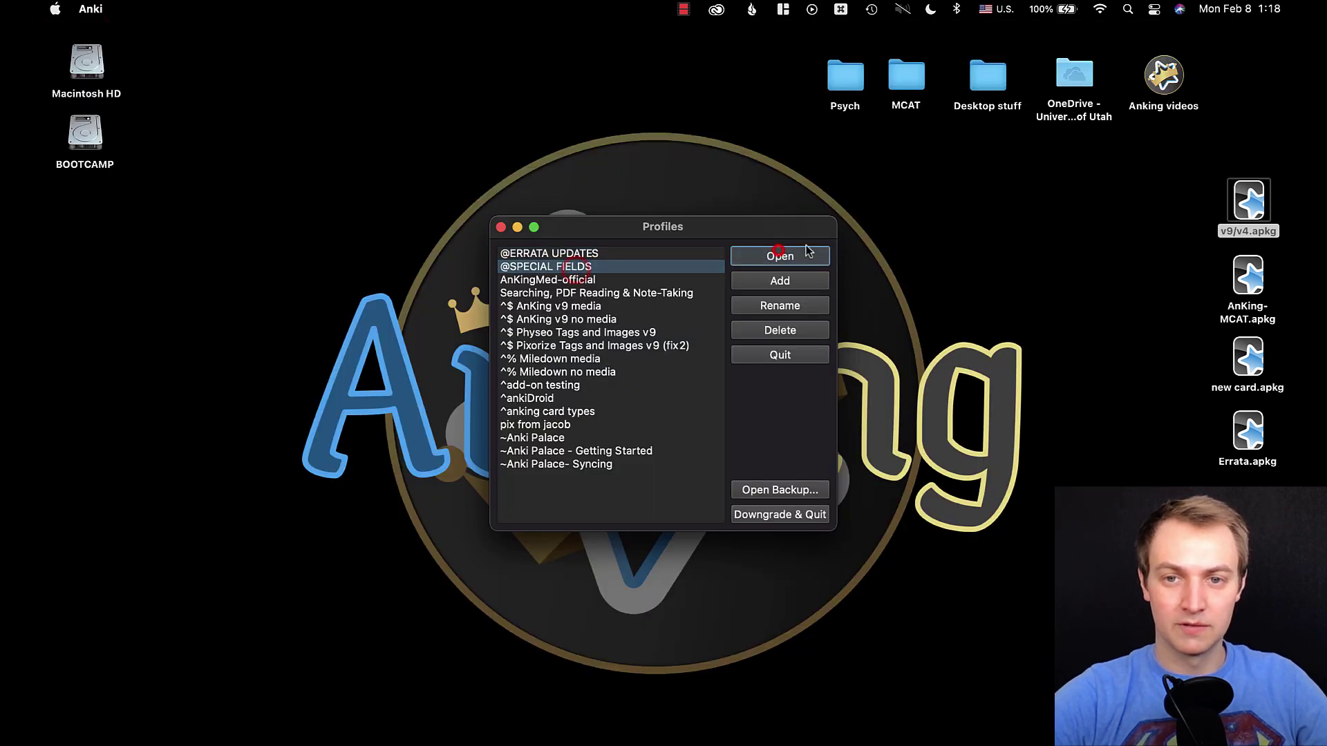
Add Text to the Special Fields list and apply the add-on's preset settings for updating a deck
click(423, 9)
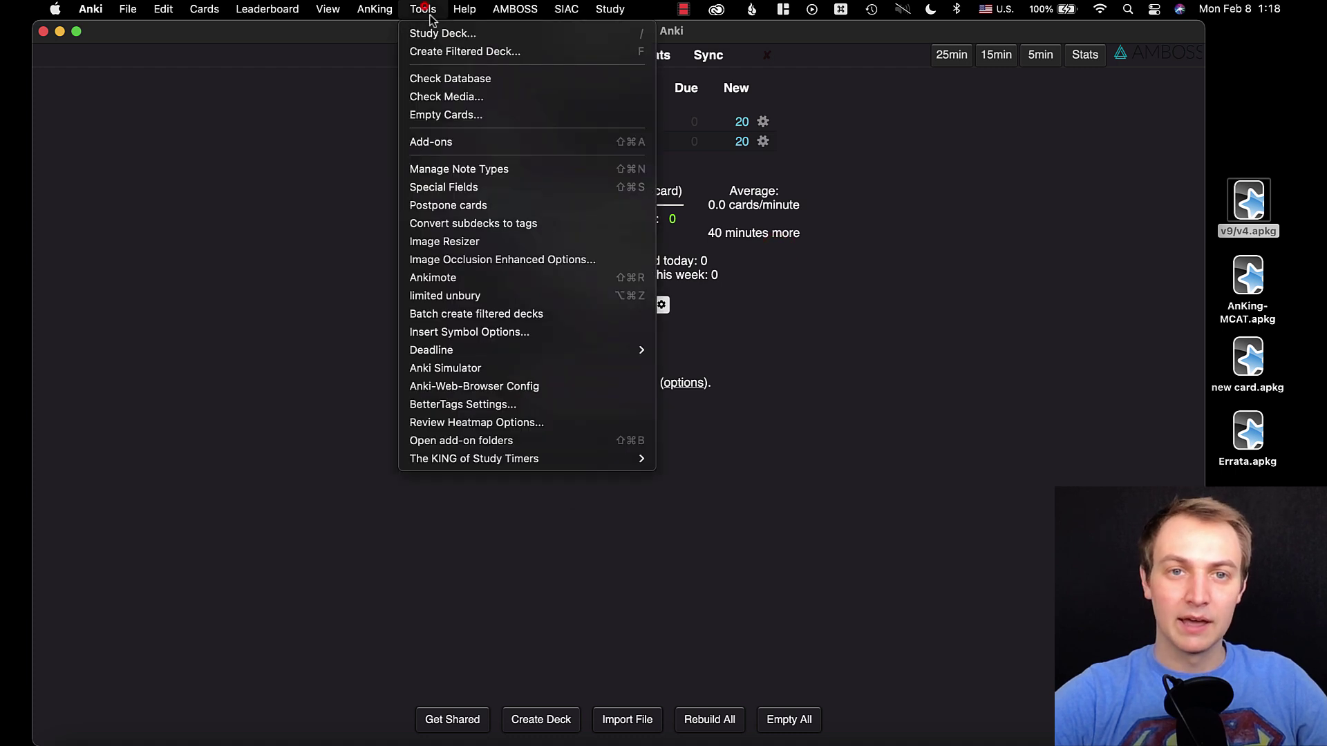
click(484, 186)
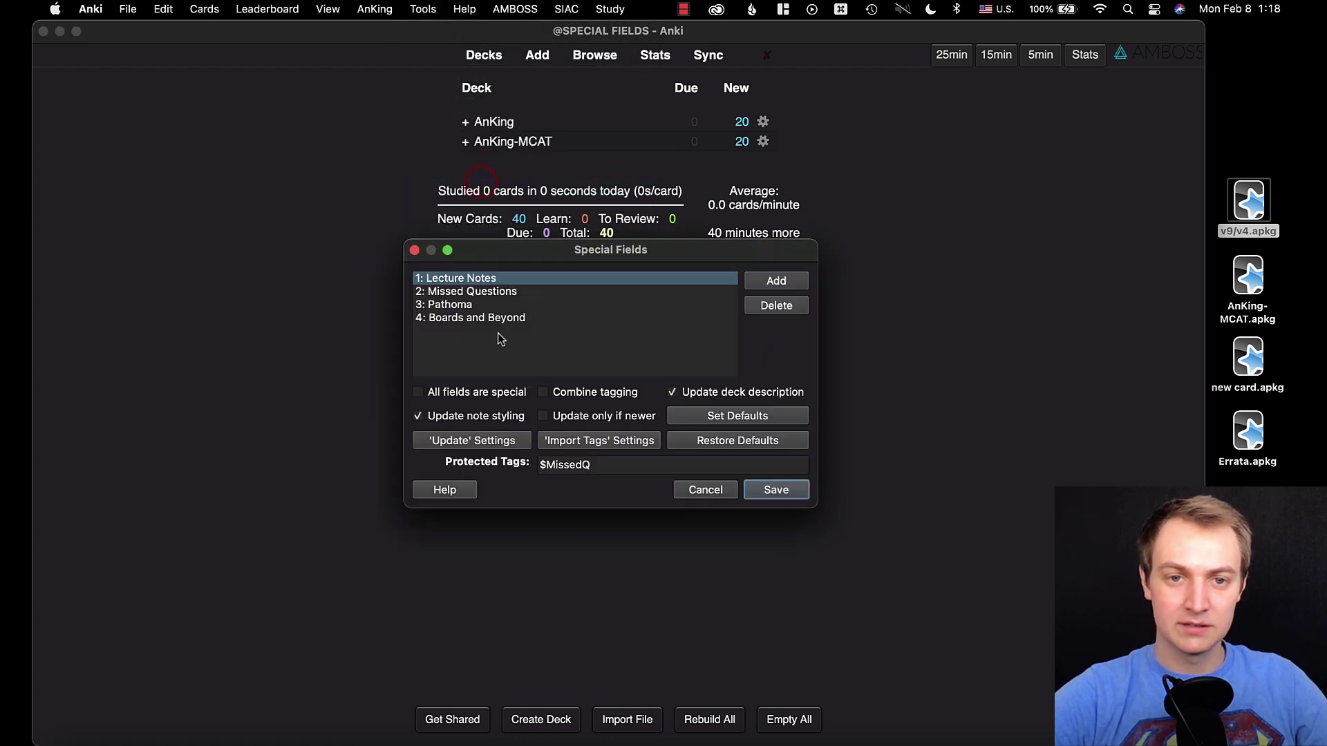
click(791, 284)
text(Text)
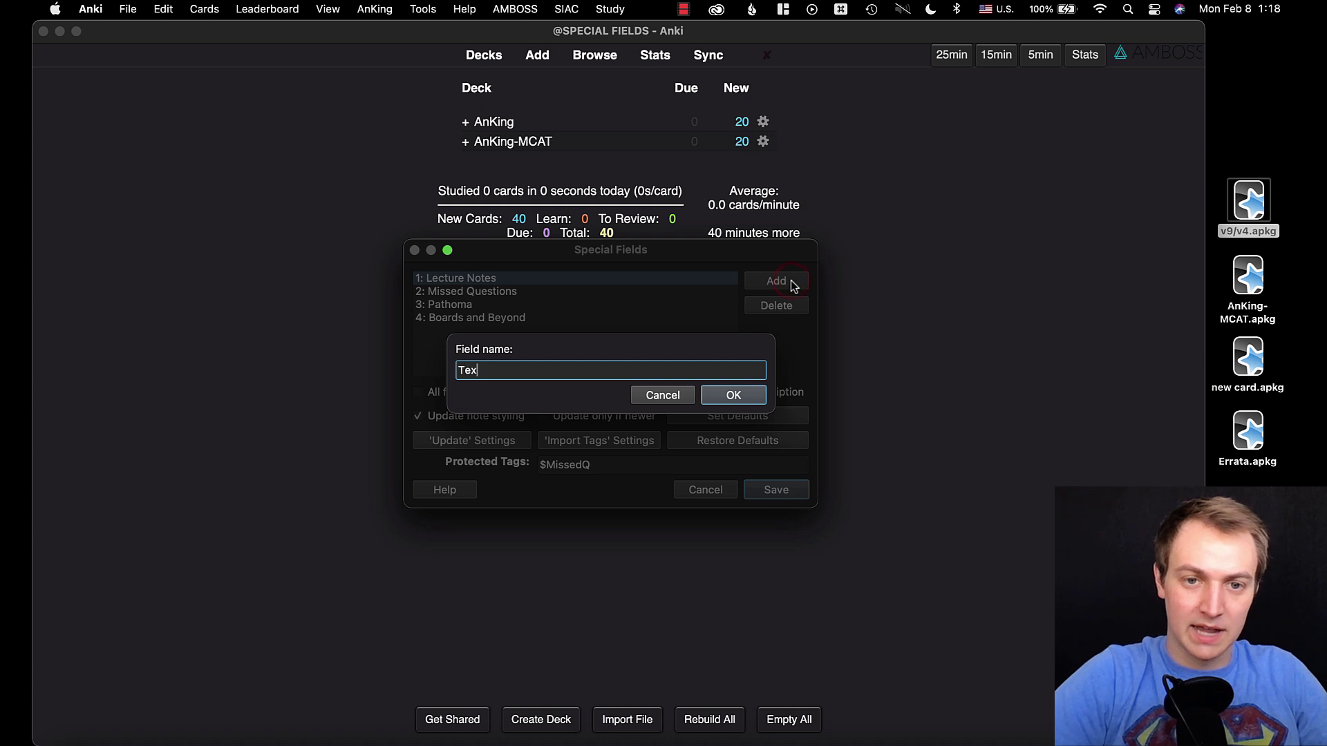
click(736, 395)
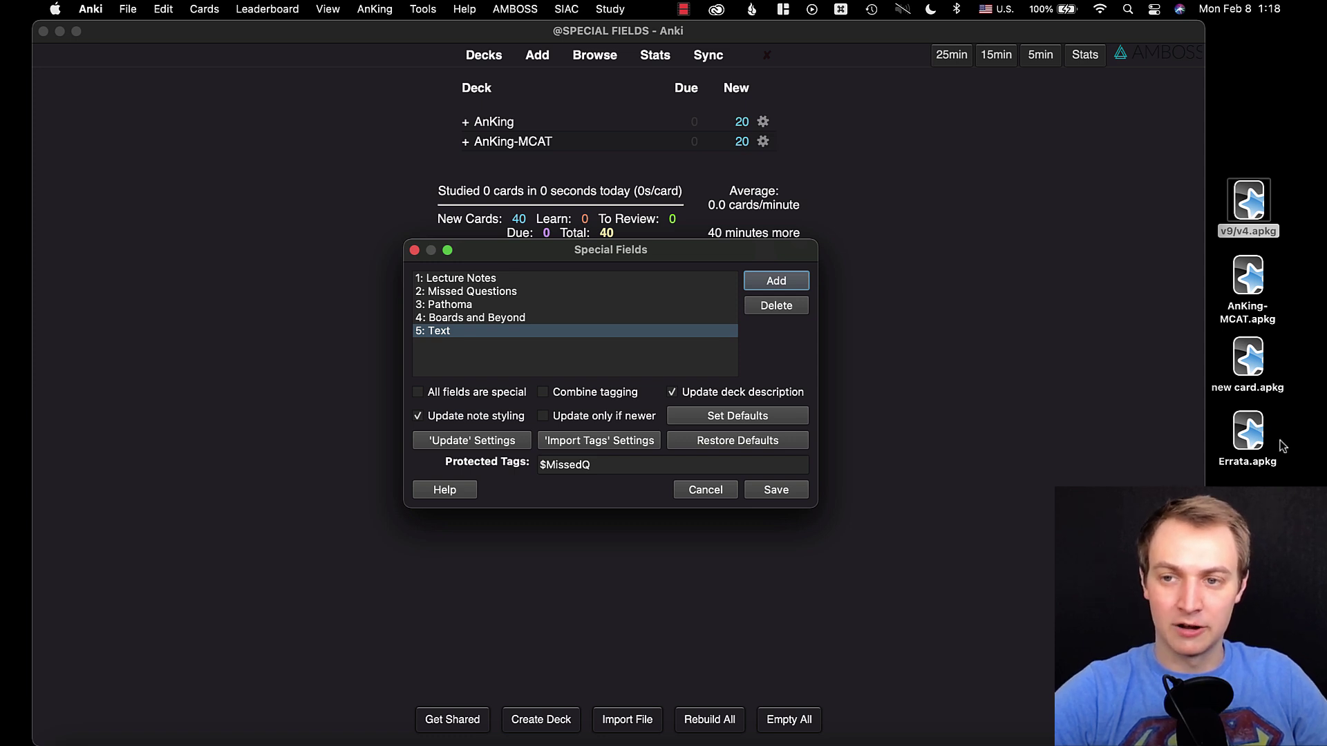
click(497, 339)
click(469, 441)
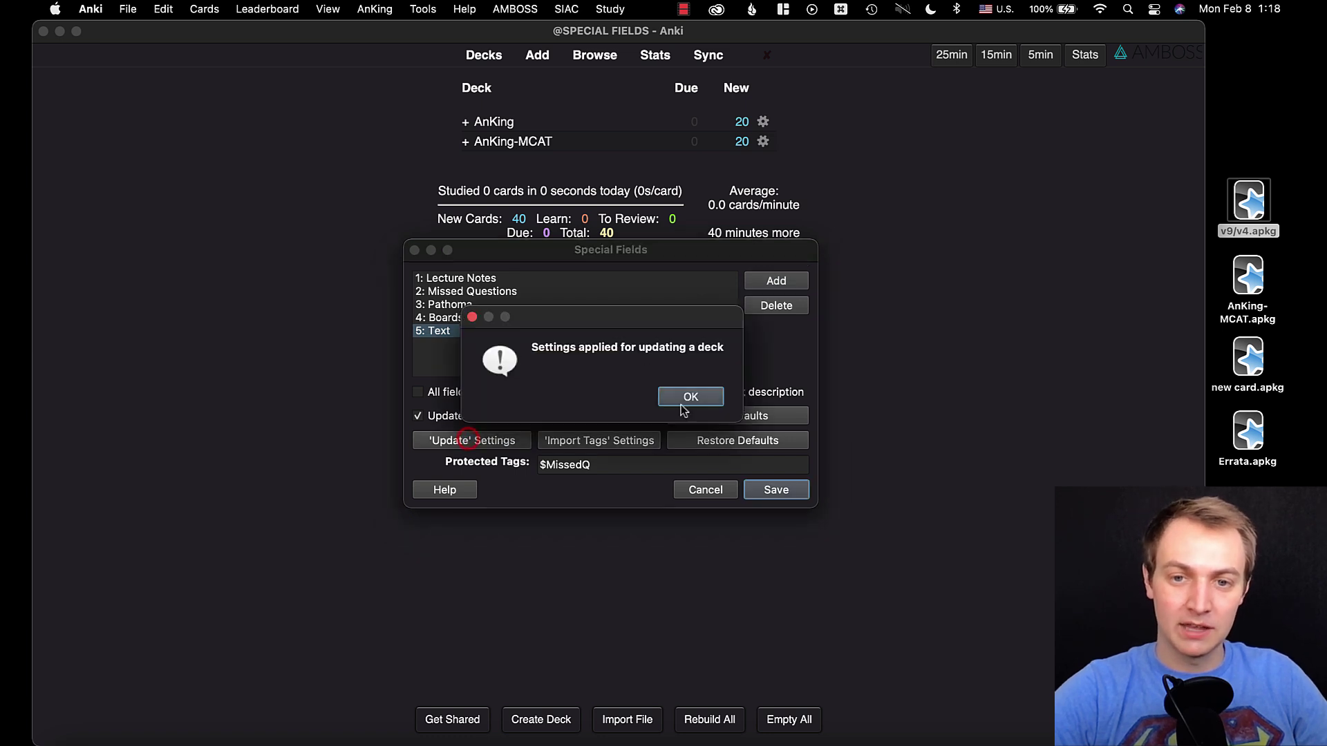
click(686, 401)
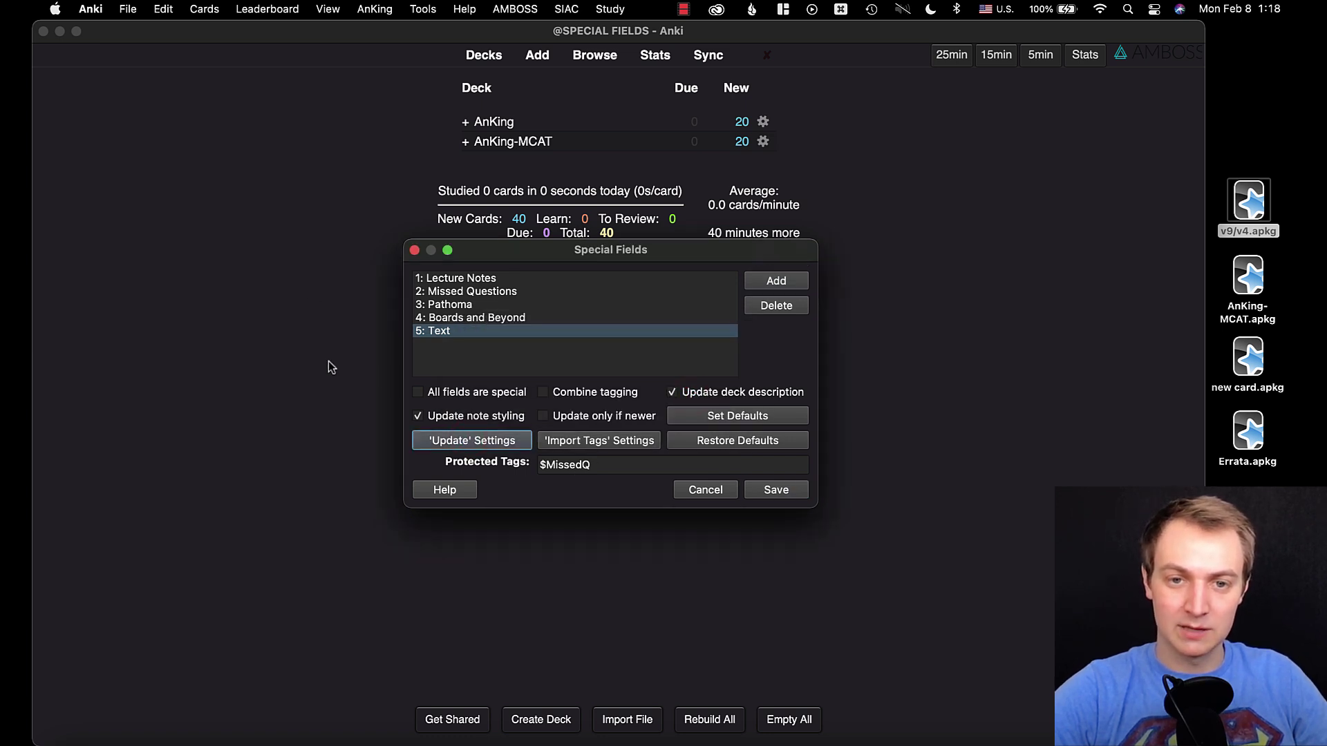
Delete Text from the Special Fields list and save the add-on settings
click(465, 328)
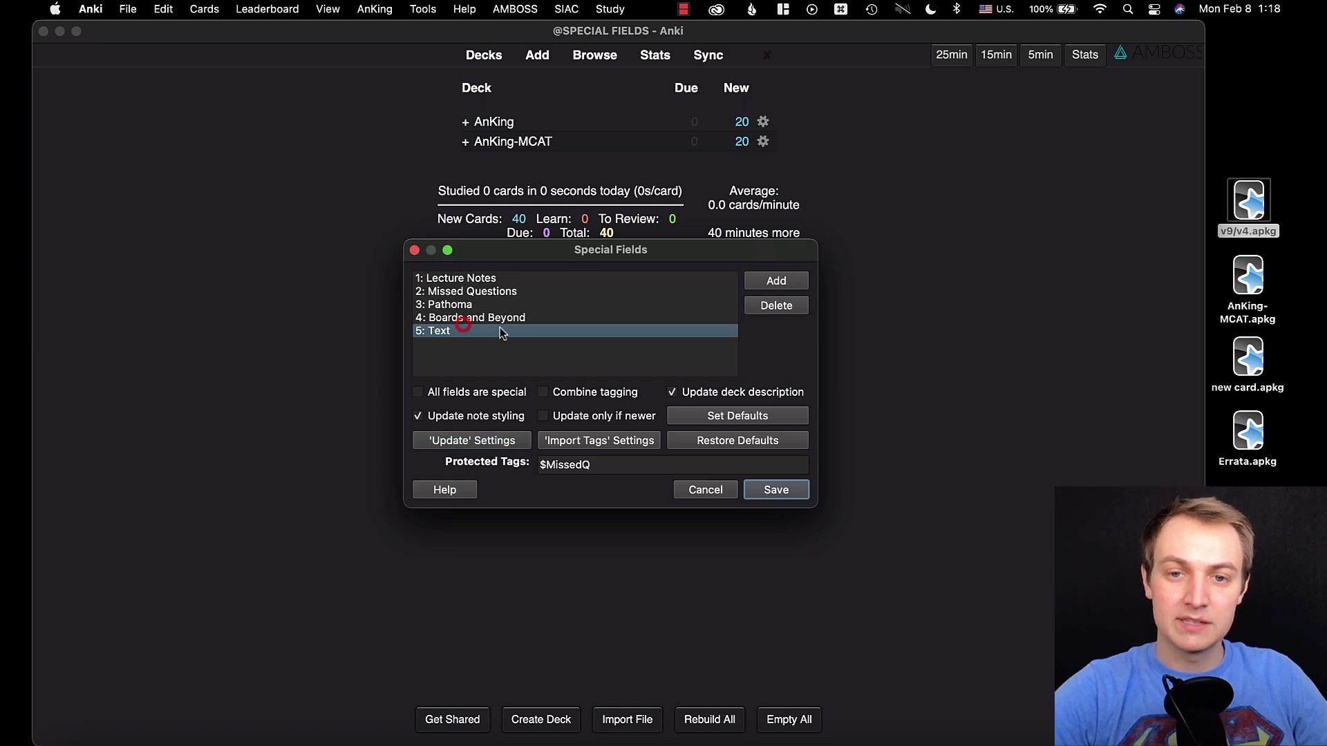
click(775, 305)
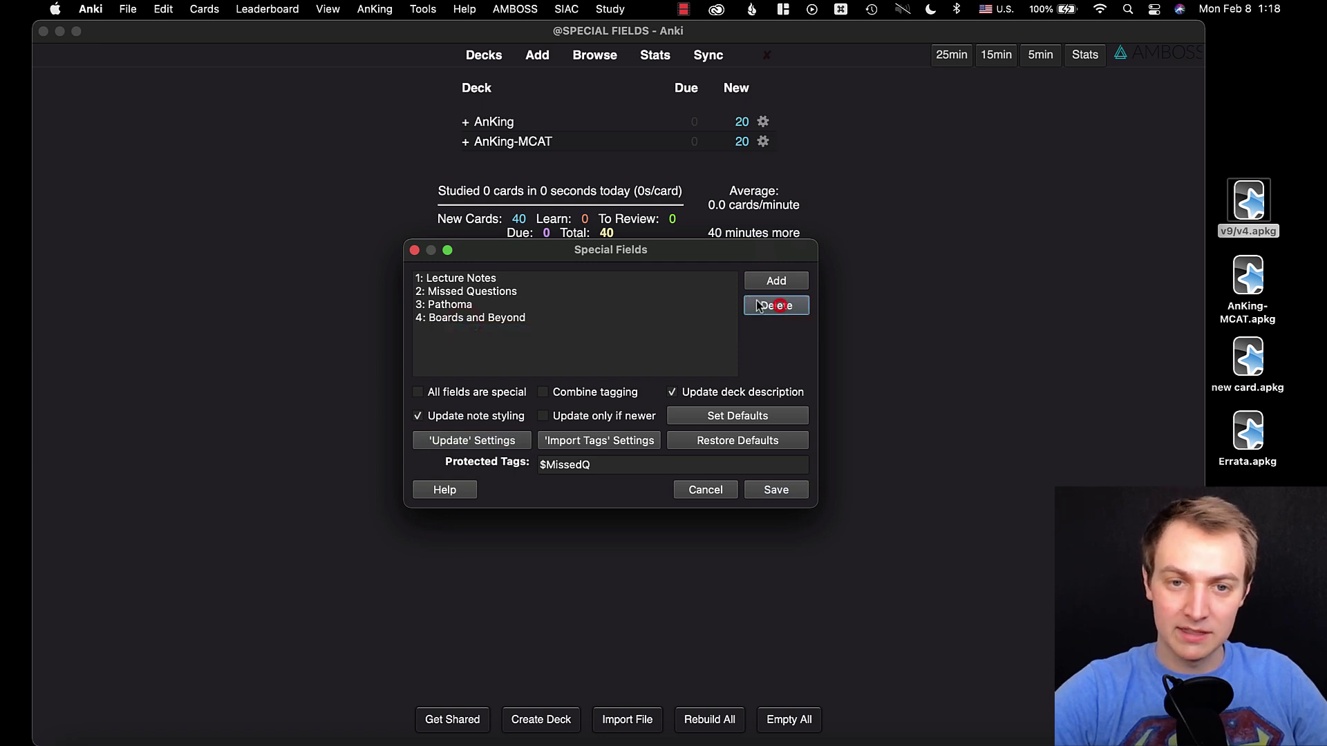
click(790, 495)
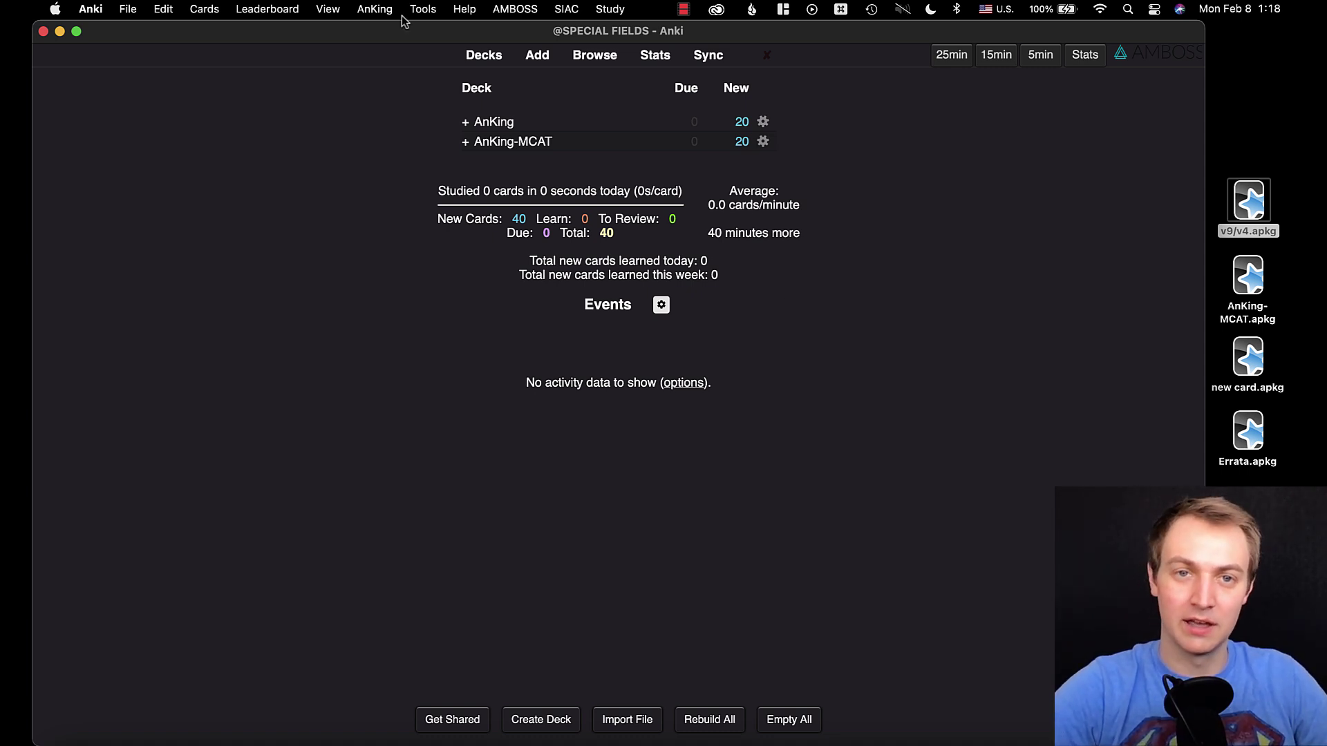
Apply the Special Fields preset for importing tags and save the add-on settings
click(421, 9)
click(466, 188)
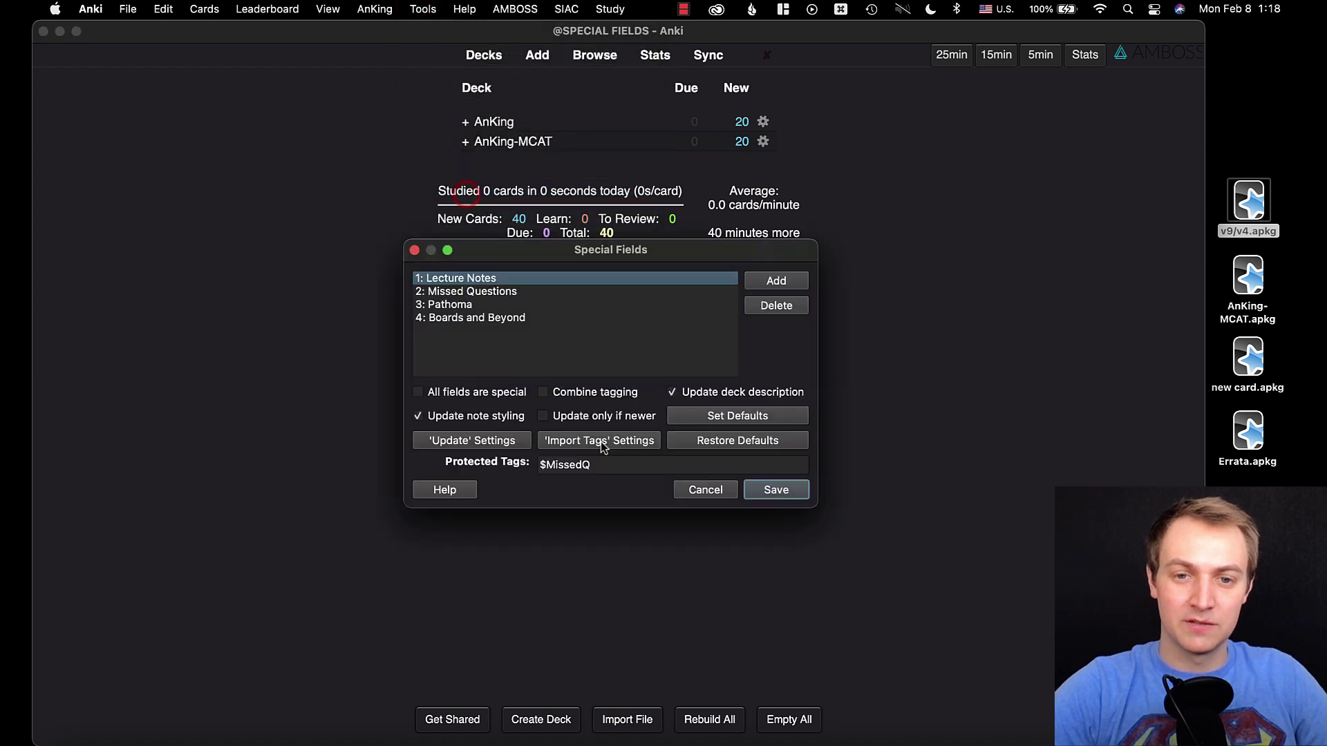
click(601, 446)
click(691, 403)
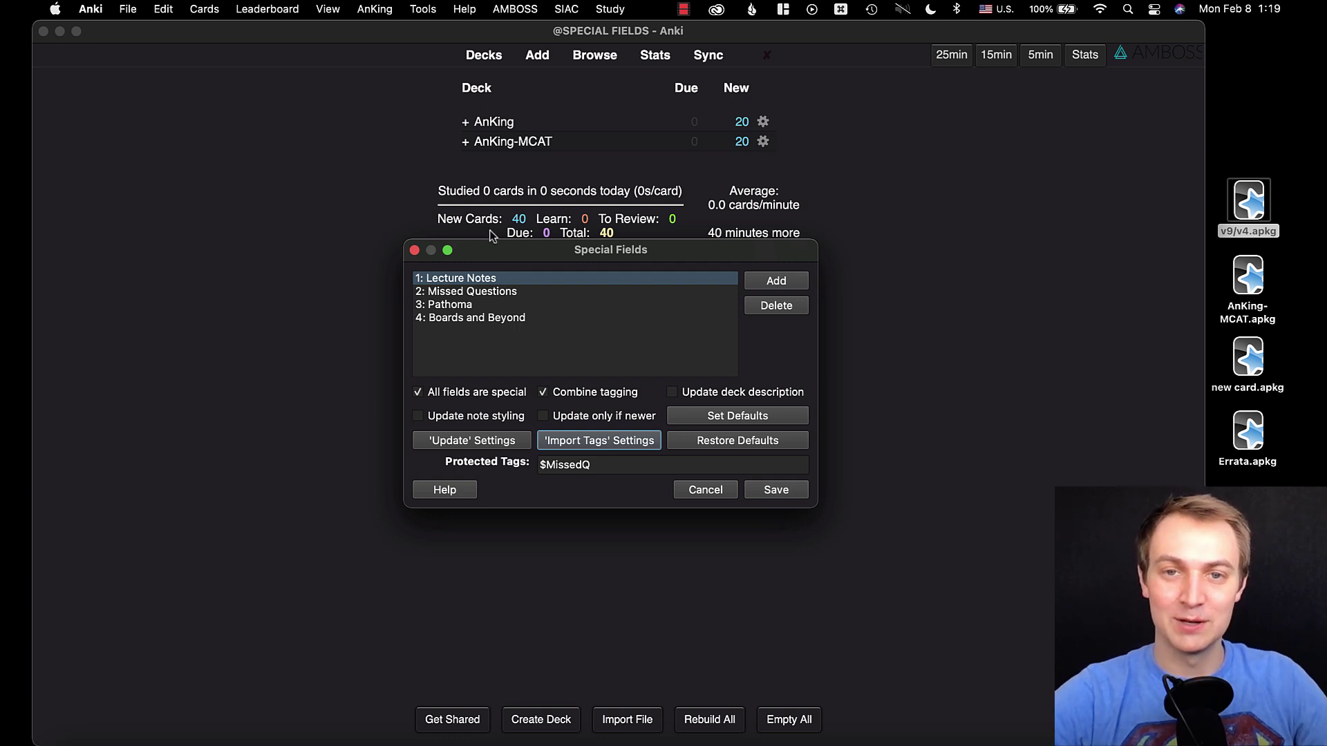
click(785, 490)
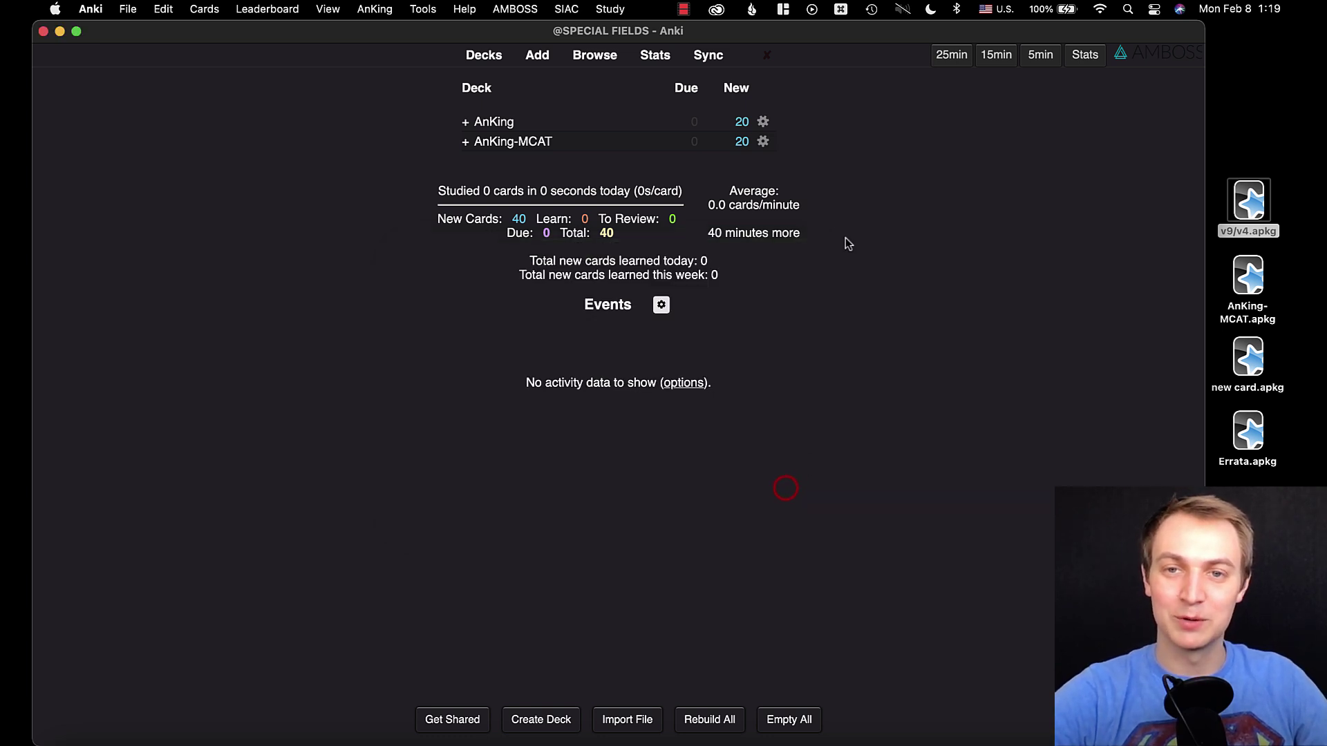